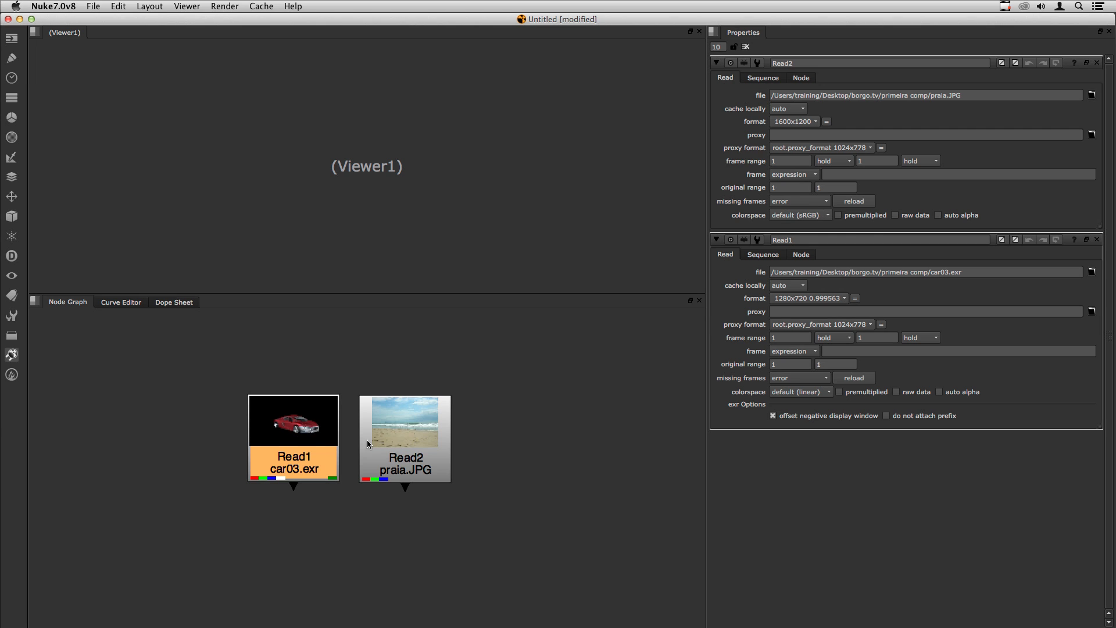
# Step: Connect the car03.exr node to viewer input 1 and the praia.JPG node to viewer input 2
pyautogui.moveTo(275, 441); pyautogui.dragTo(291, 443)
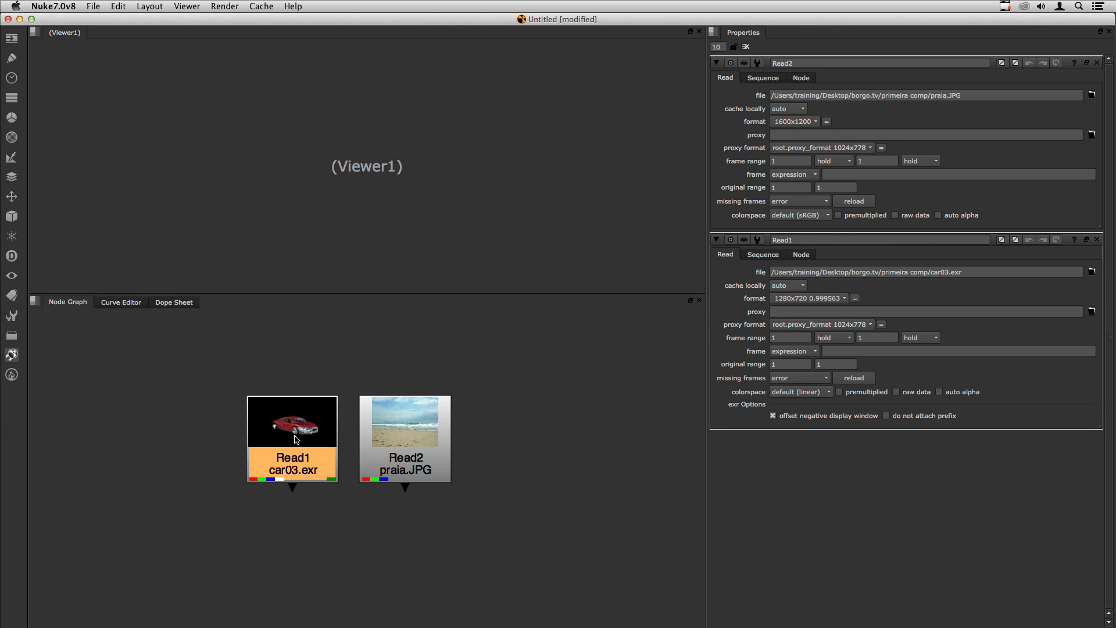
pyautogui.press('1')
pyautogui.moveTo(314, 509); pyautogui.dragTo(317, 550)
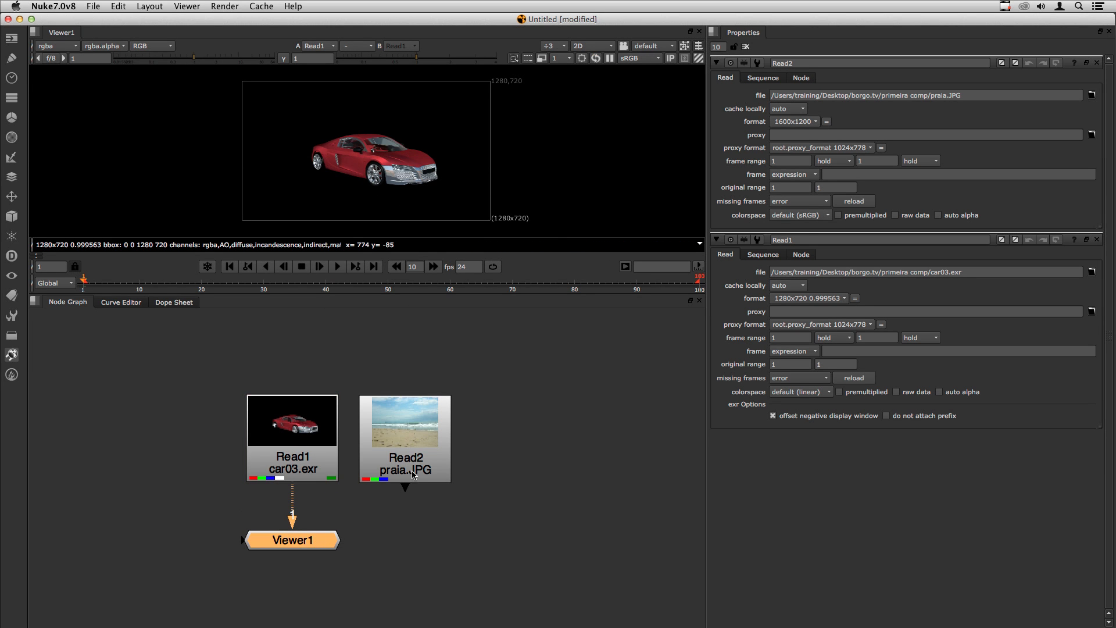
pyautogui.click(416, 454)
pyautogui.press('2')
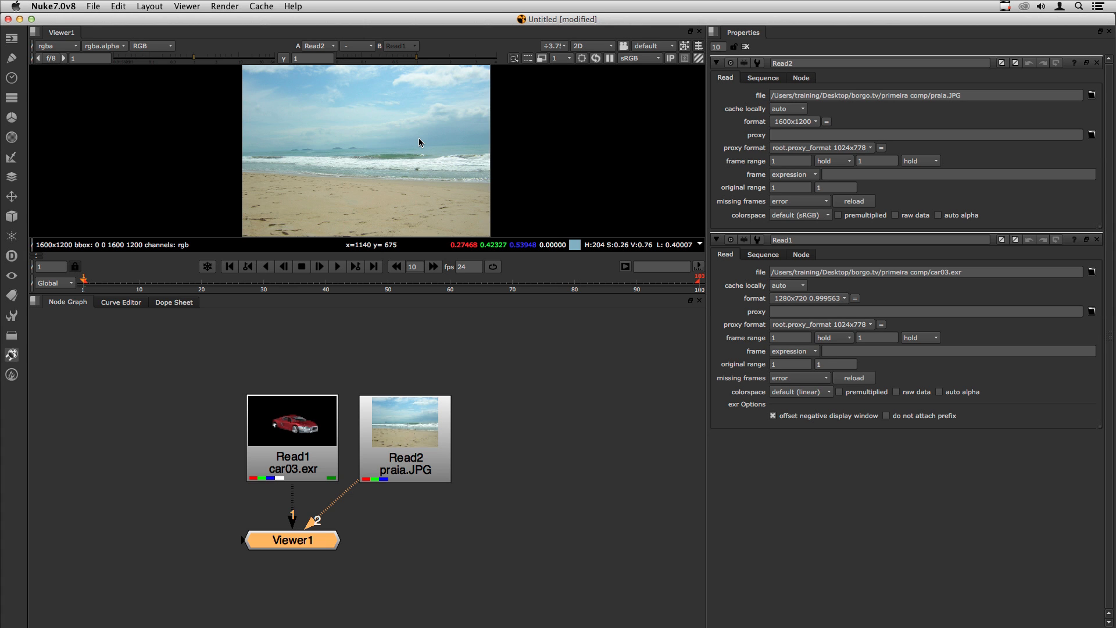
pyautogui.press('-')
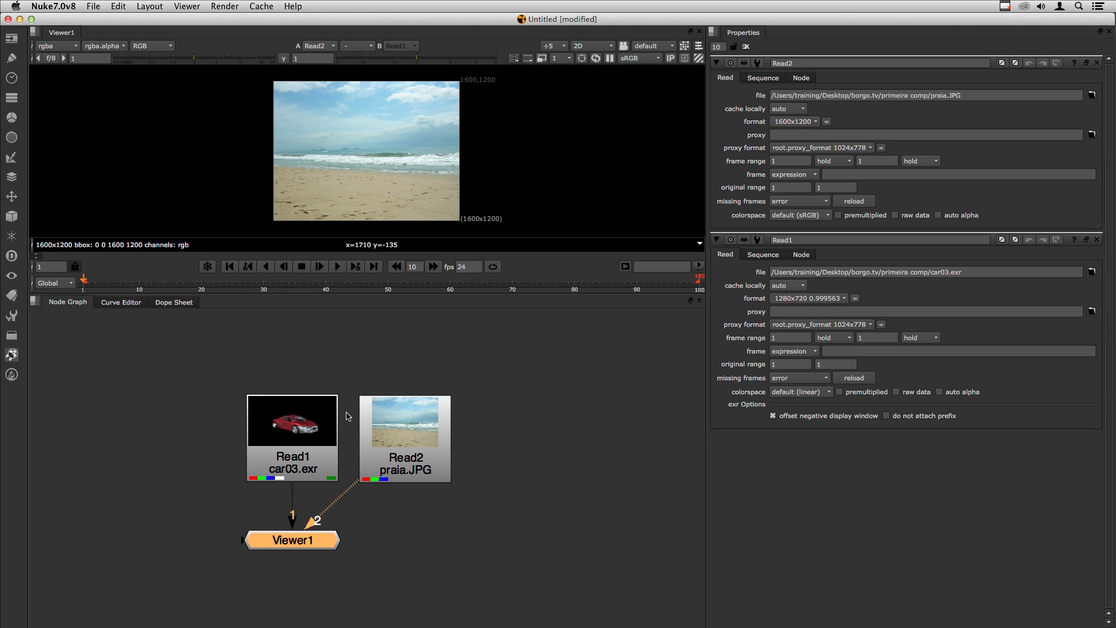
# Step: Compare the car and beach images by switching the viewer between inputs 1 and 2
pyautogui.click(302, 444)
pyautogui.press('1')
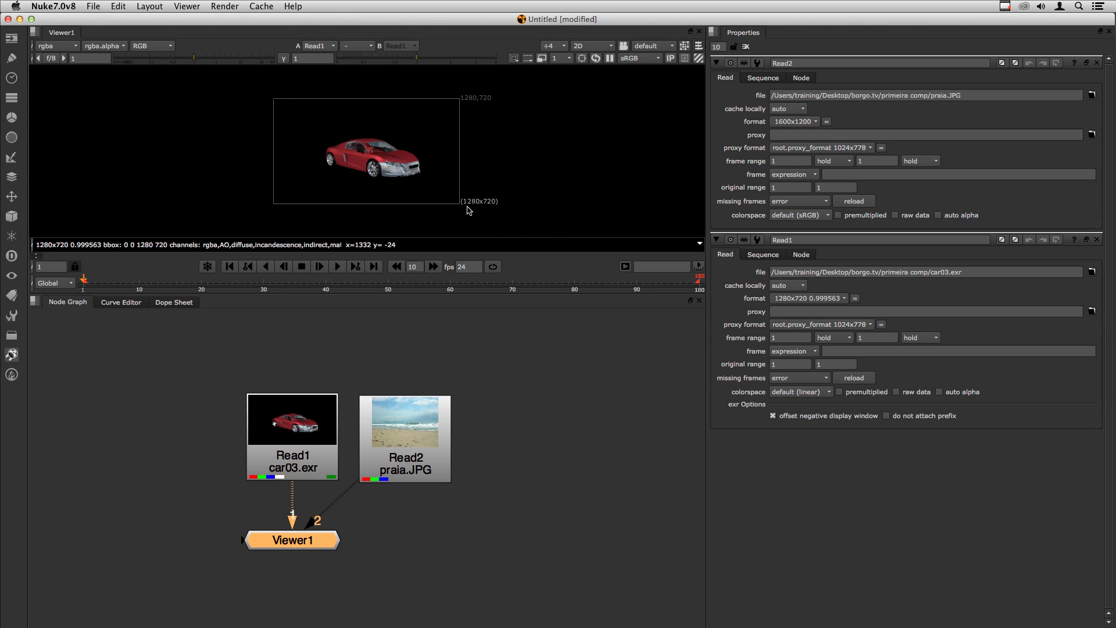
pyautogui.click(406, 431)
pyautogui.press('2')
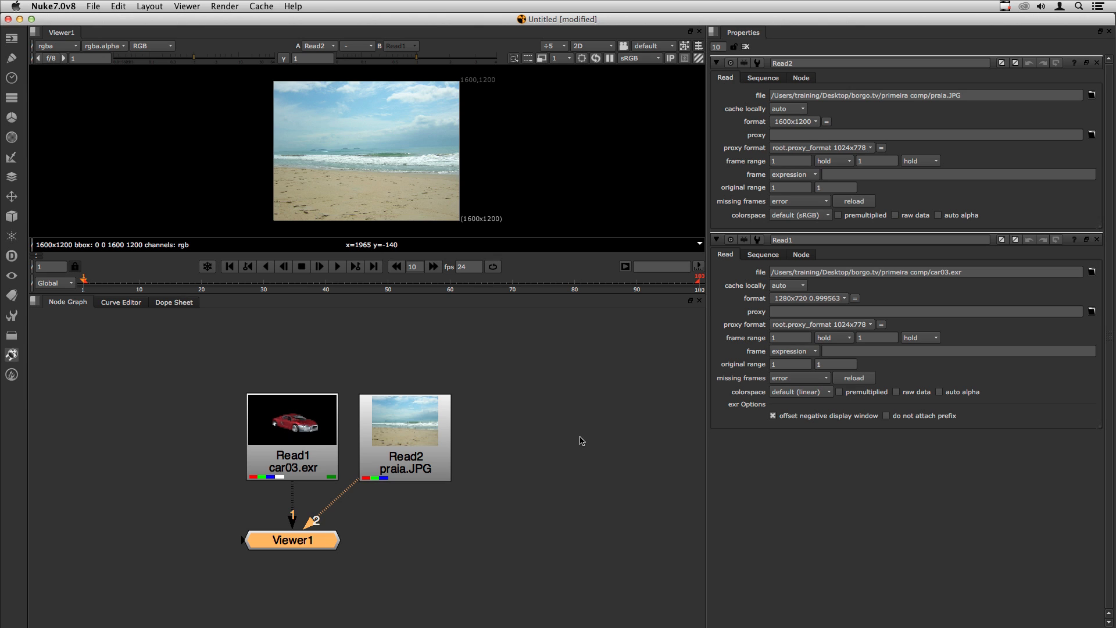
# Step: Set the project's full size format to HD 1920x1080 in the project settings
pyautogui.click(539, 417)
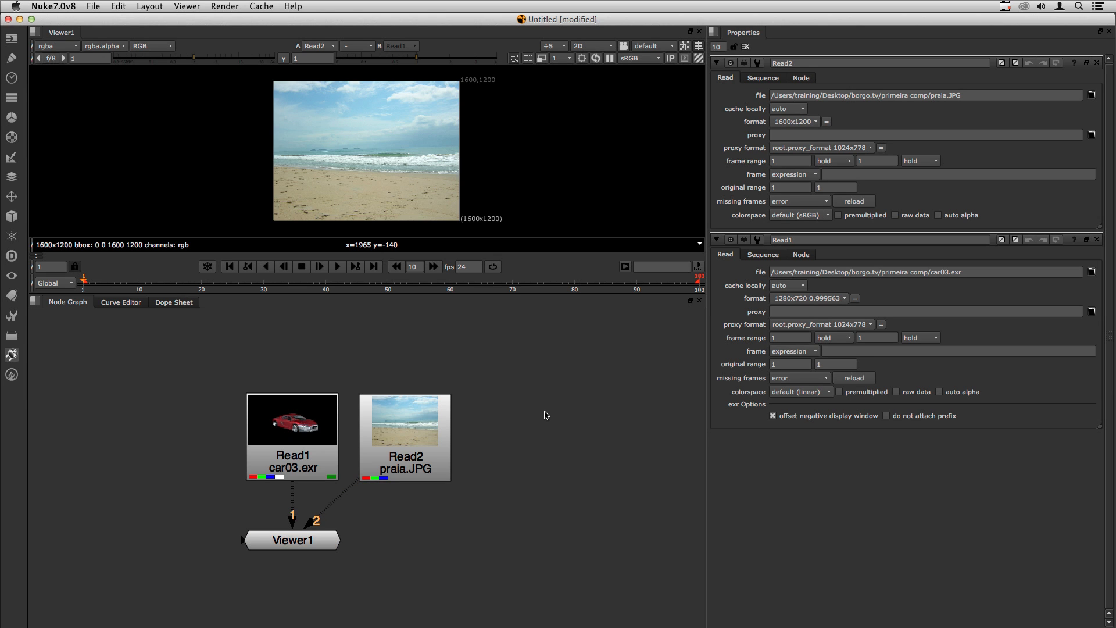
pyautogui.press('s')
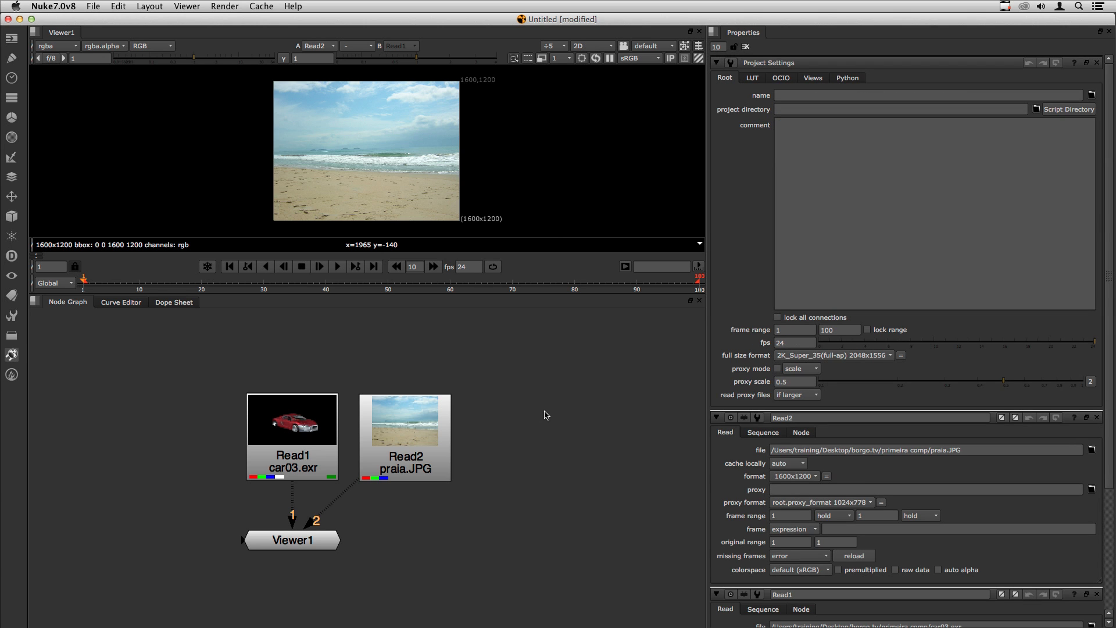
pyautogui.click(114, 6)
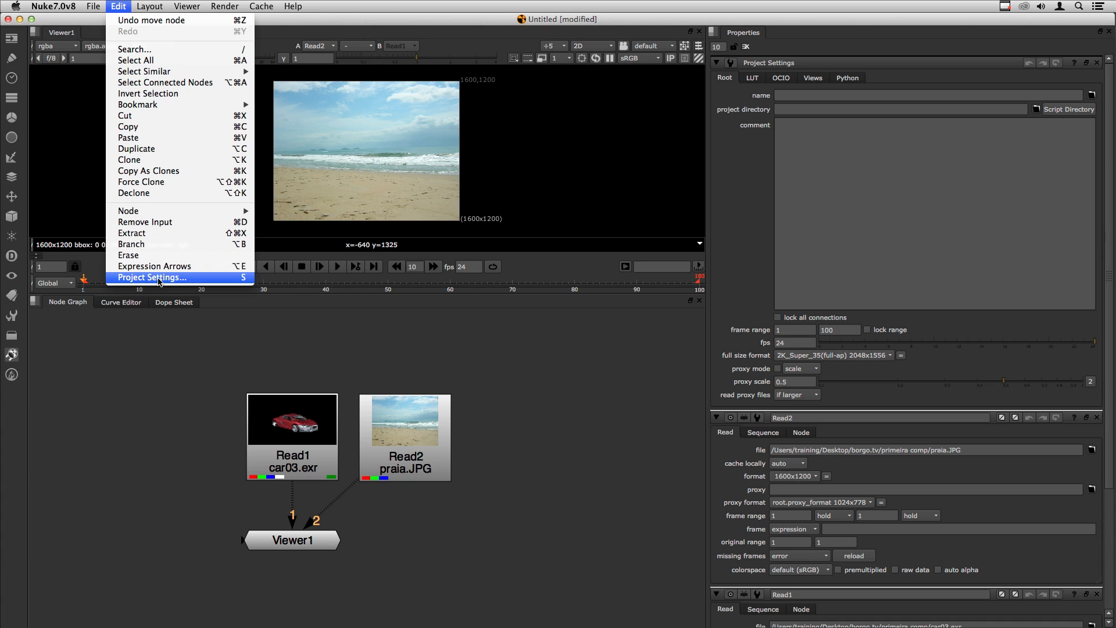
pyautogui.click(570, 424)
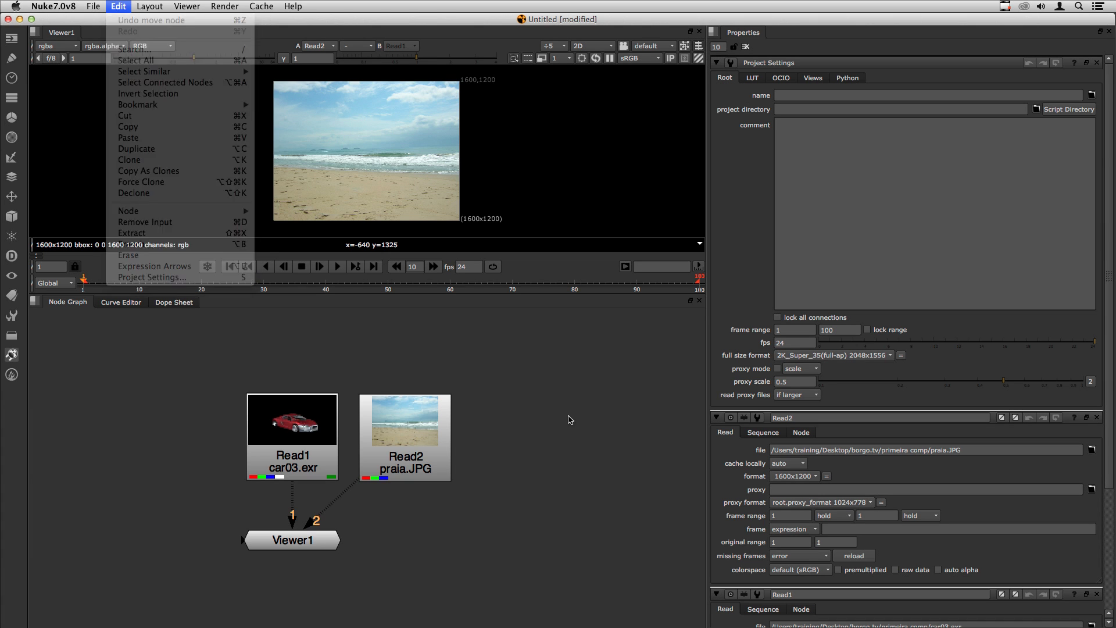
pyautogui.click(826, 356)
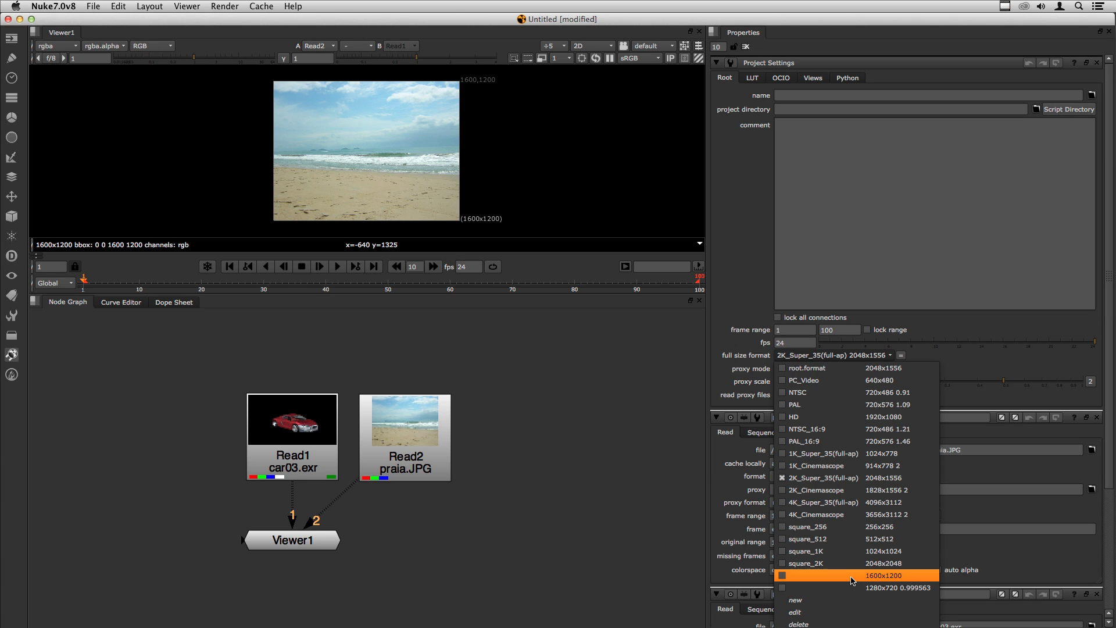
pyautogui.click(814, 417)
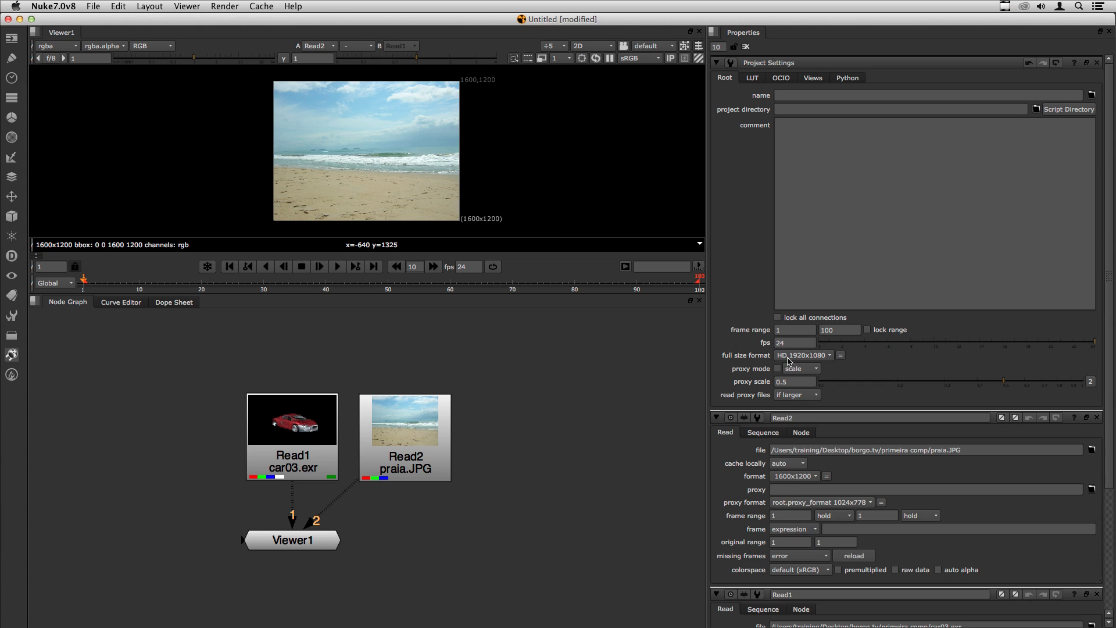
# Step: Add an unconnected Grade node in the empty graph area beside the praia.JPG node
pyautogui.click(300, 540)
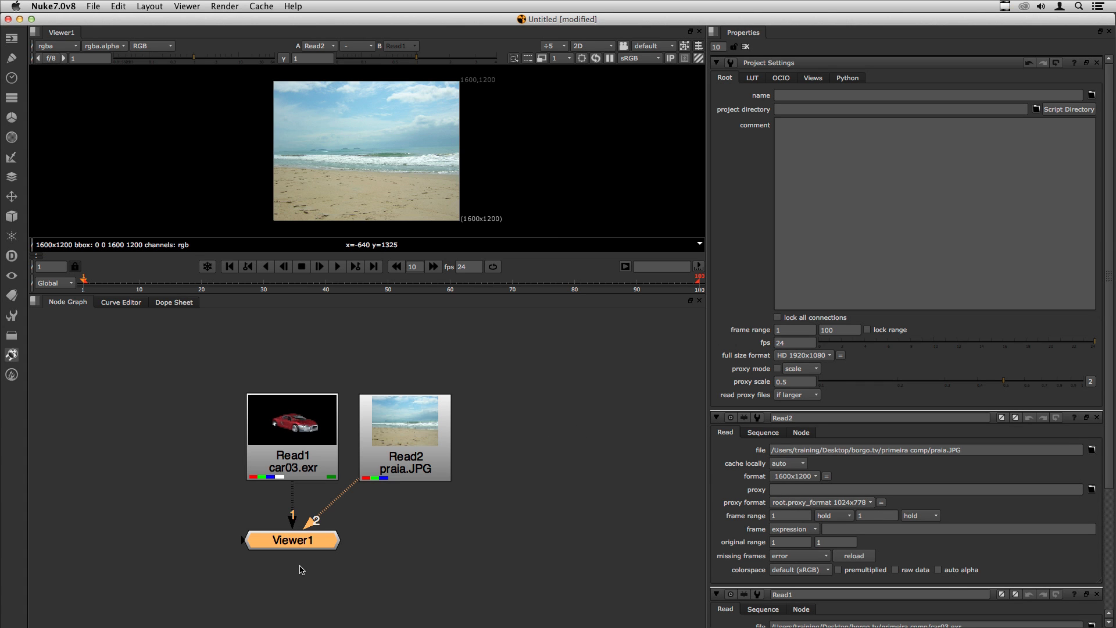
pyautogui.click(536, 460)
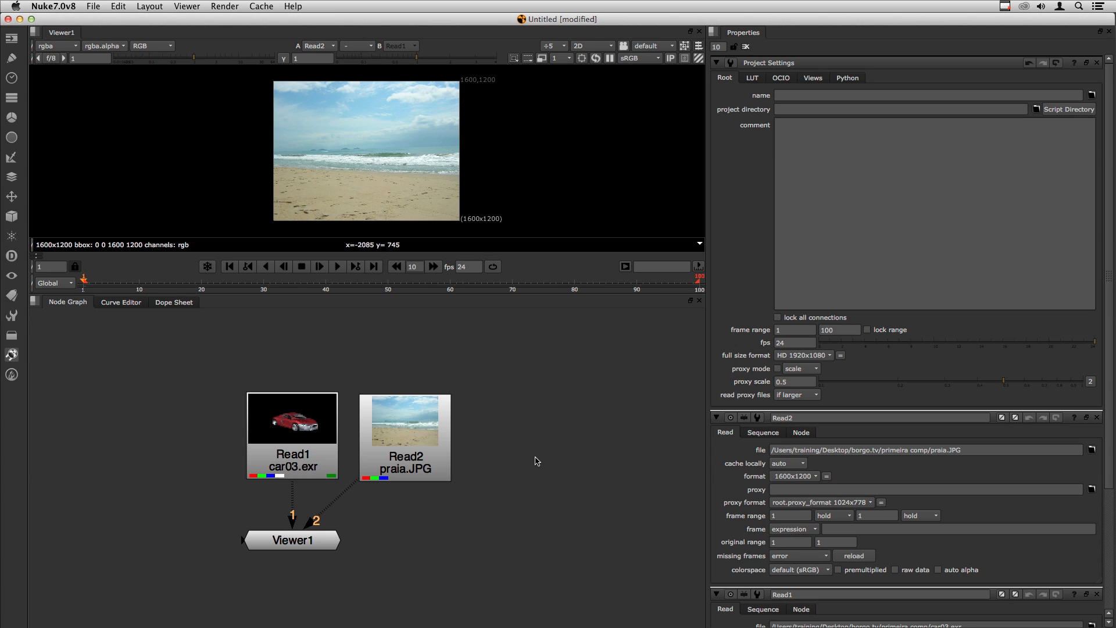
pyautogui.click(10, 119)
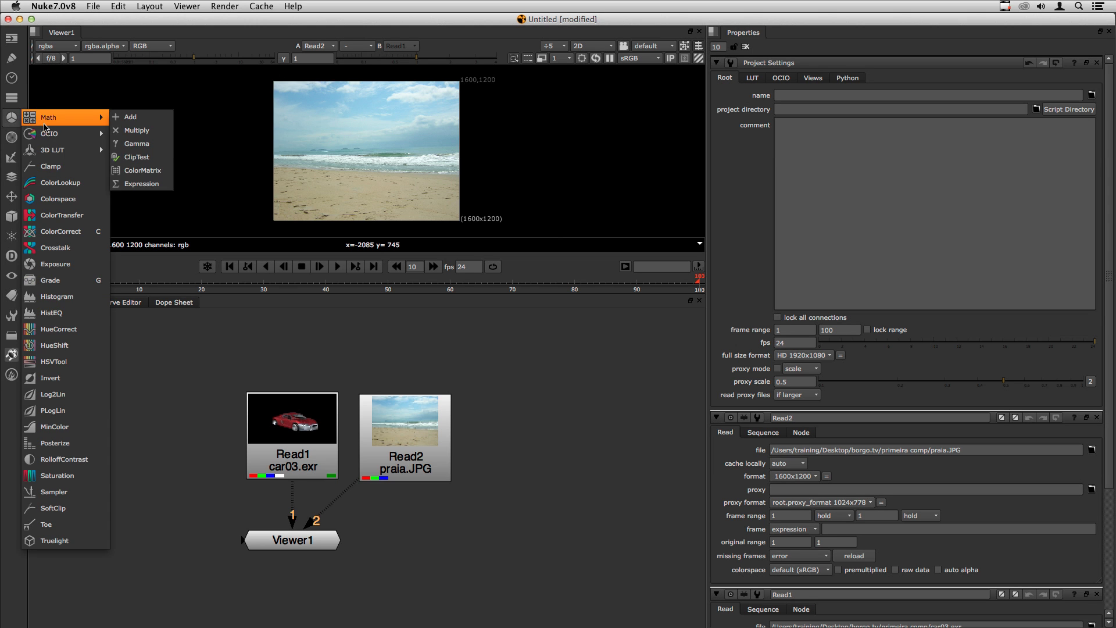
pyautogui.click(72, 282)
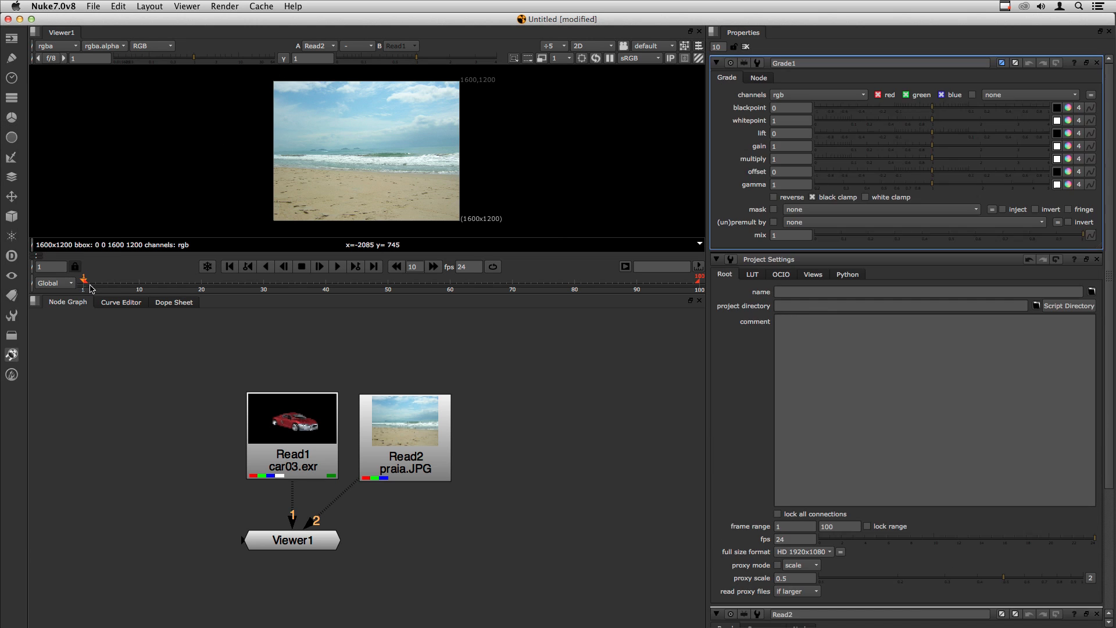
pyautogui.click(554, 432)
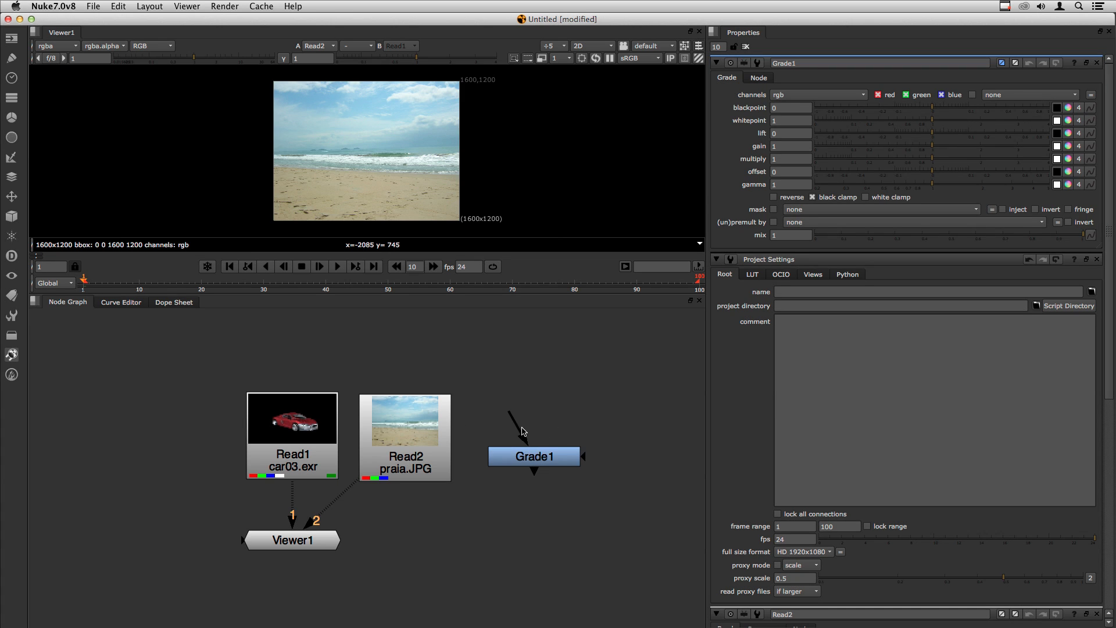
# Step: Connect the Grade node's input to the praia.JPG node and place the Grade node beneath it
pyautogui.moveTo(517, 423); pyautogui.dragTo(480, 373)
pyautogui.moveTo(534, 472); pyautogui.dragTo(538, 546)
pyautogui.moveTo(587, 462); pyautogui.dragTo(665, 461)
pyautogui.moveTo(513, 420); pyautogui.dragTo(410, 458)
pyautogui.moveTo(514, 463); pyautogui.dragTo(387, 536)
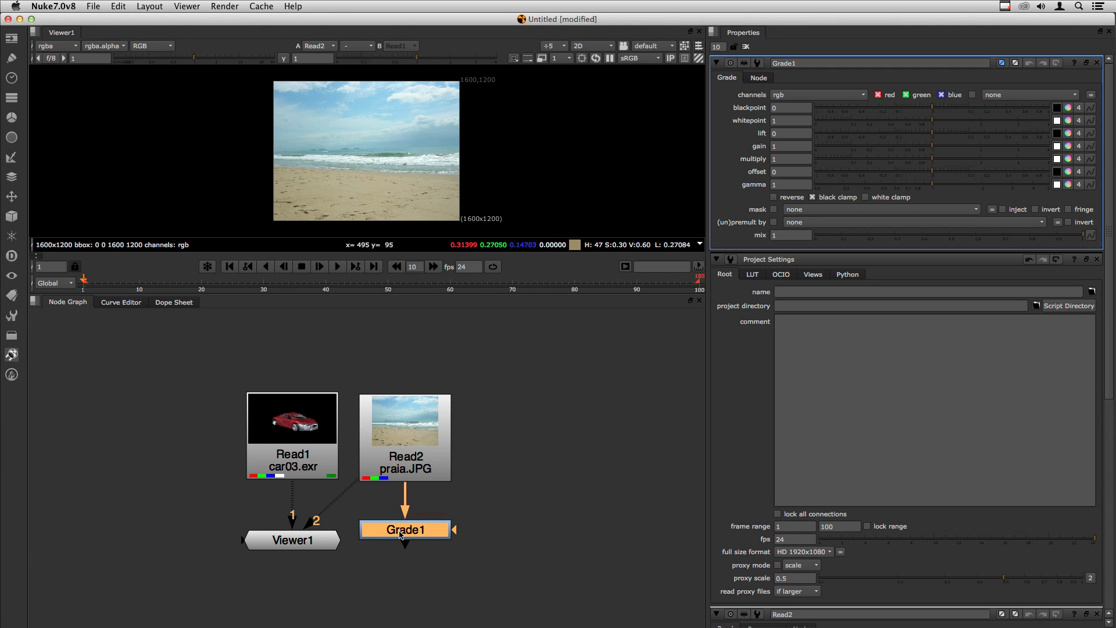
# Step: Connect the Grade node to viewer input 3 and move the Viewer node farther away from it
pyautogui.press('3')
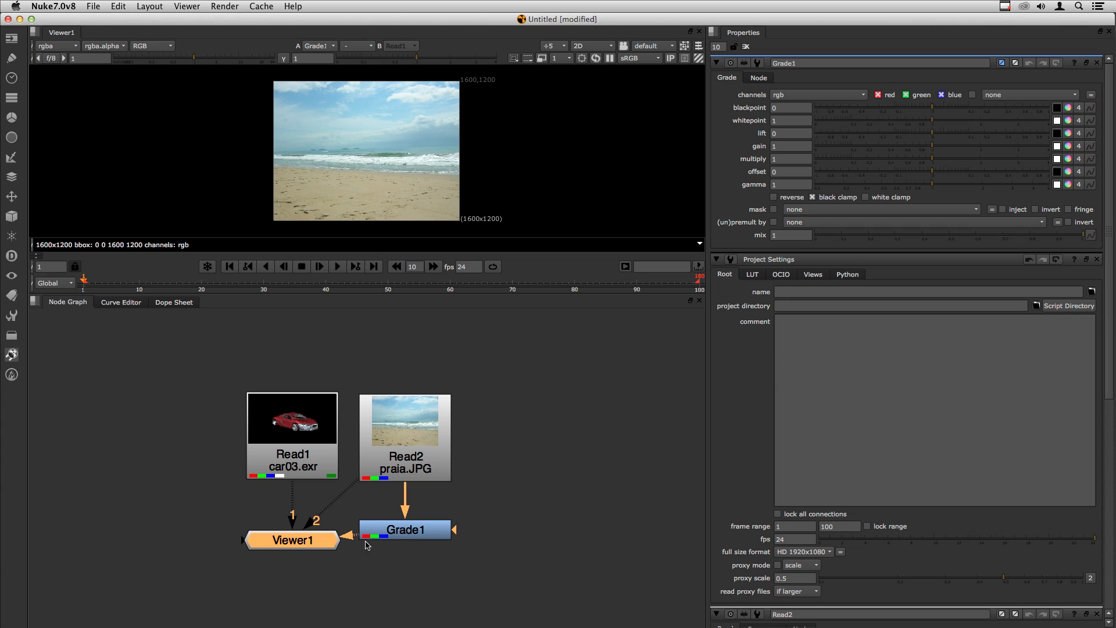
pyautogui.moveTo(313, 545); pyautogui.dragTo(263, 557)
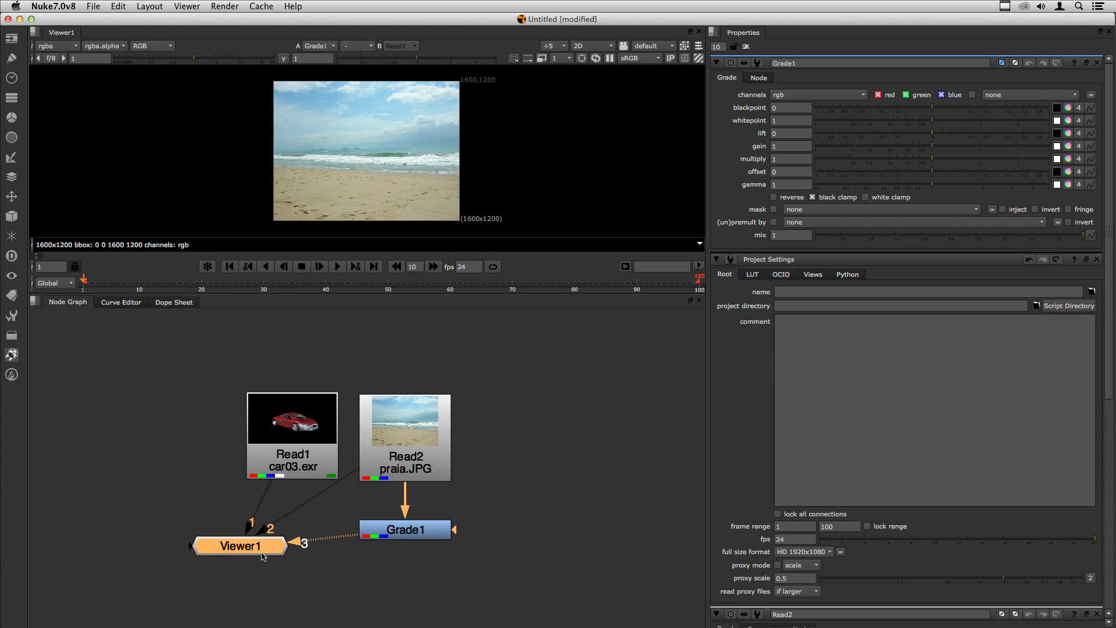
# Step: Try a gain of 1.78 on the beach image's Grade node and return it to 1
pyautogui.click(392, 536)
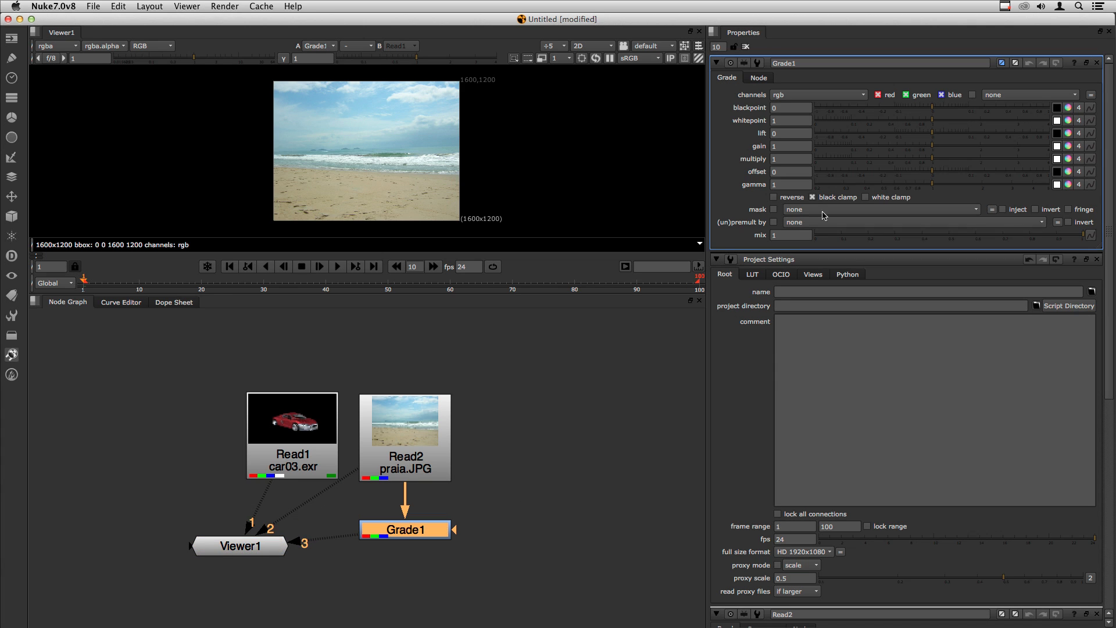
pyautogui.moveTo(946, 145); pyautogui.dragTo(971, 151)
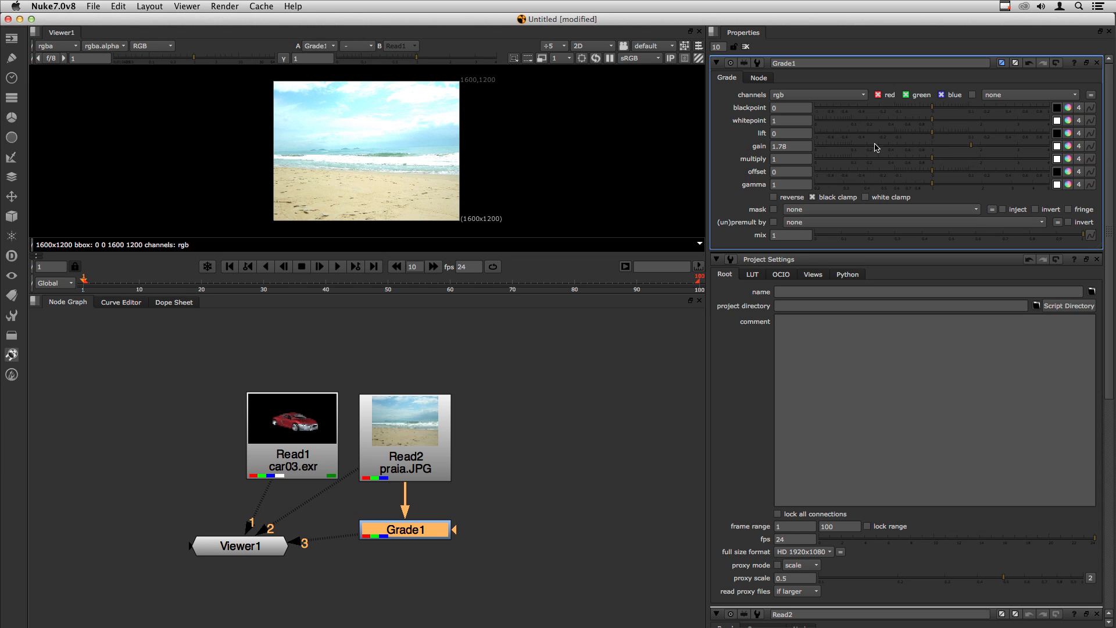
pyautogui.click(932, 146)
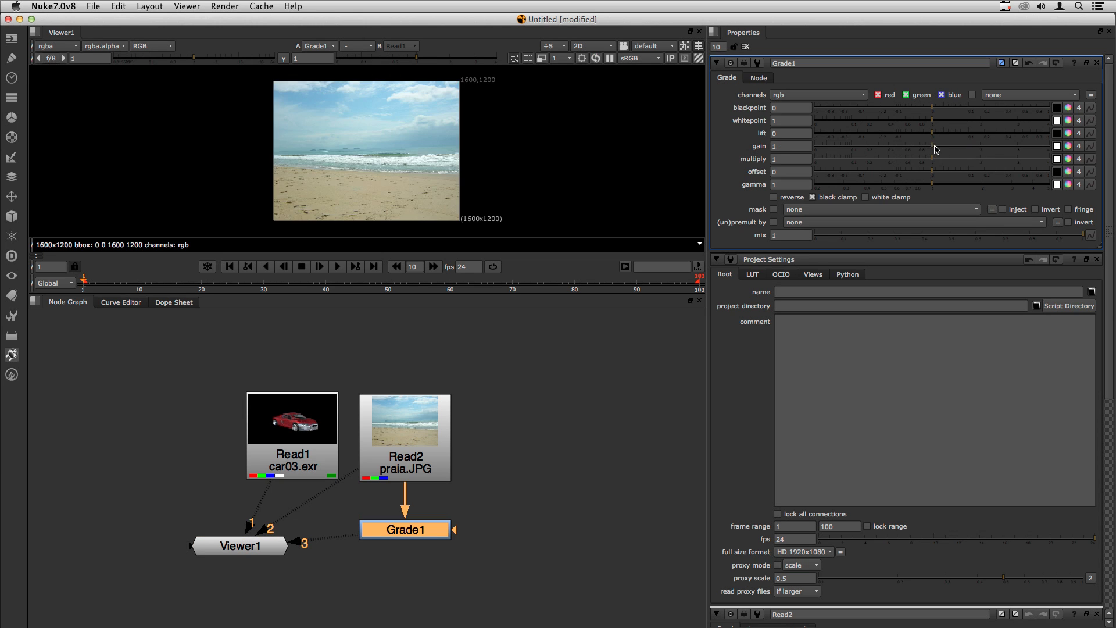
# Step: Tint the beach image red by raising the Grade multiply colour's saturation to about 2.05, and move the Grade node slightly lower
pyautogui.click(1068, 159)
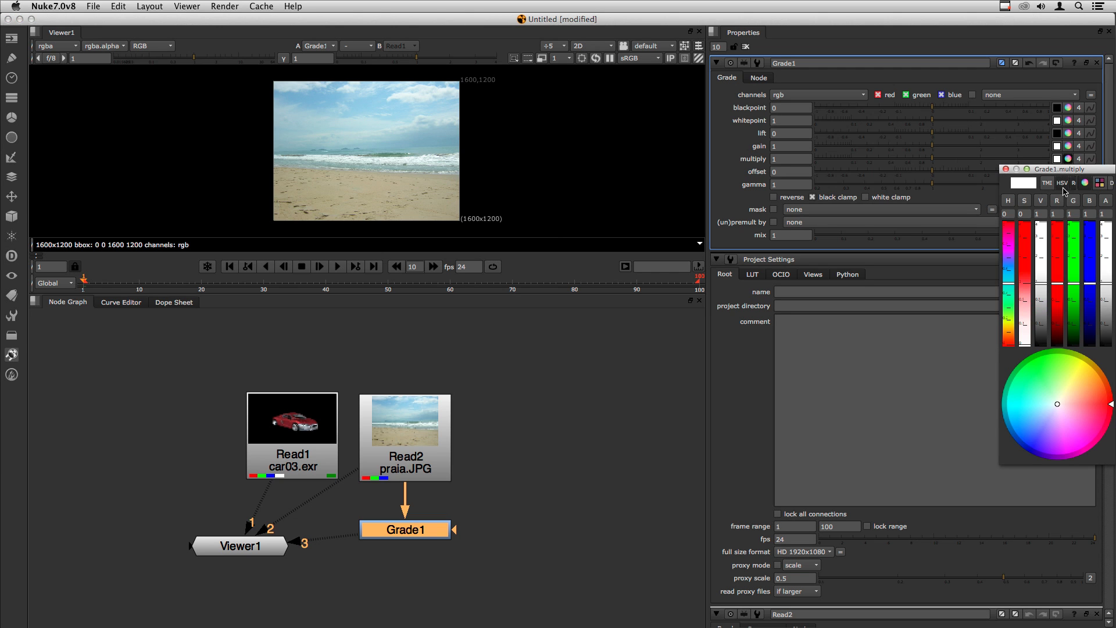
pyautogui.moveTo(1027, 256); pyautogui.dragTo(1026, 257)
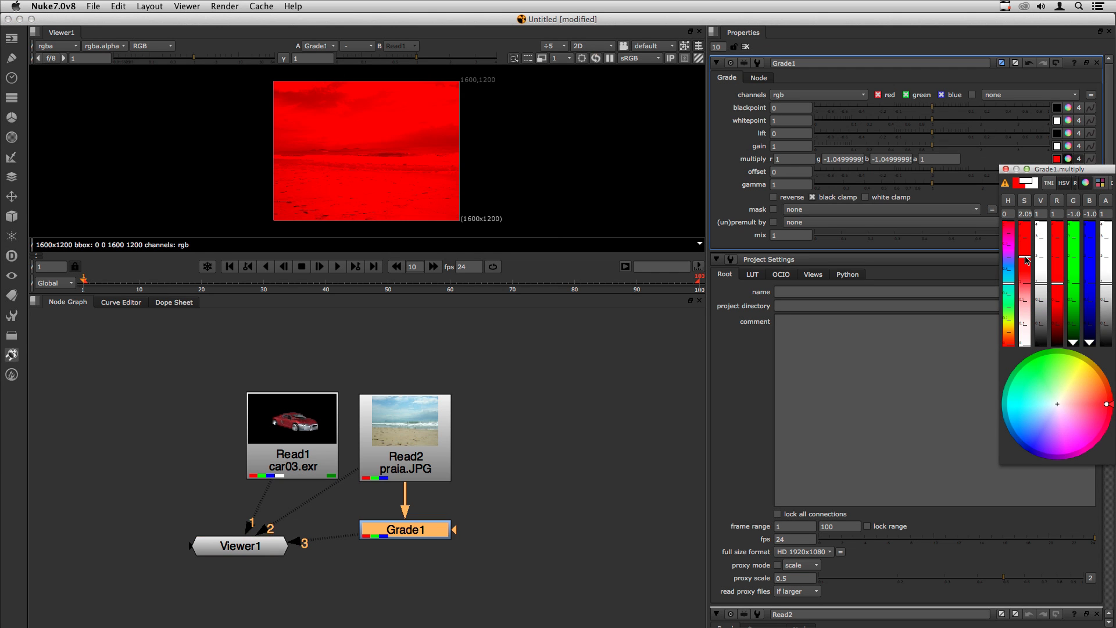
pyautogui.click(1006, 169)
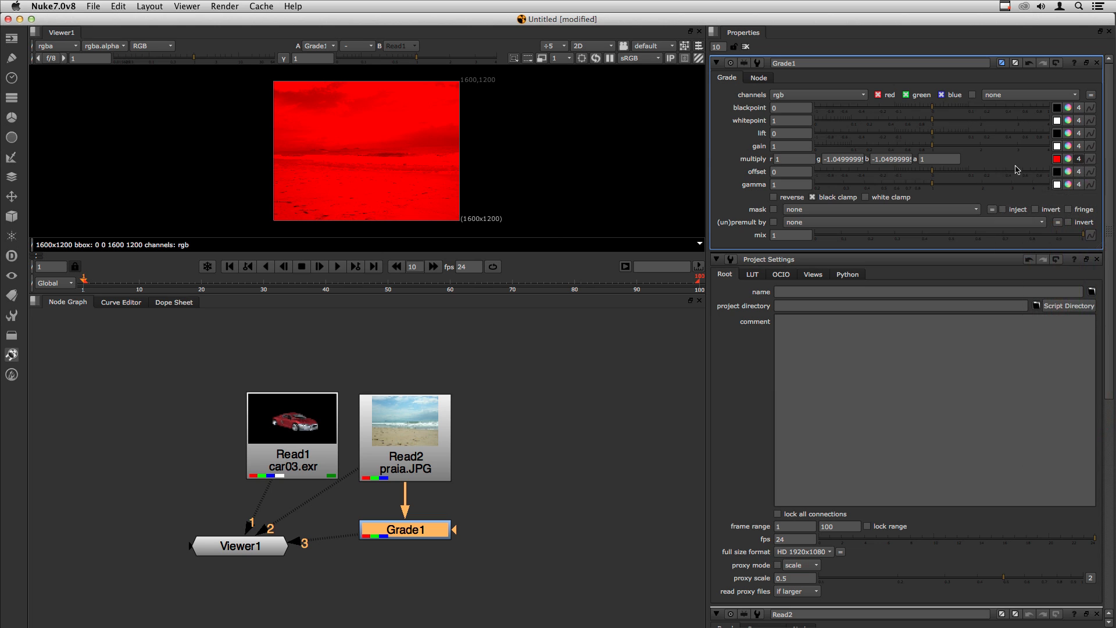
pyautogui.moveTo(401, 530); pyautogui.dragTo(401, 546)
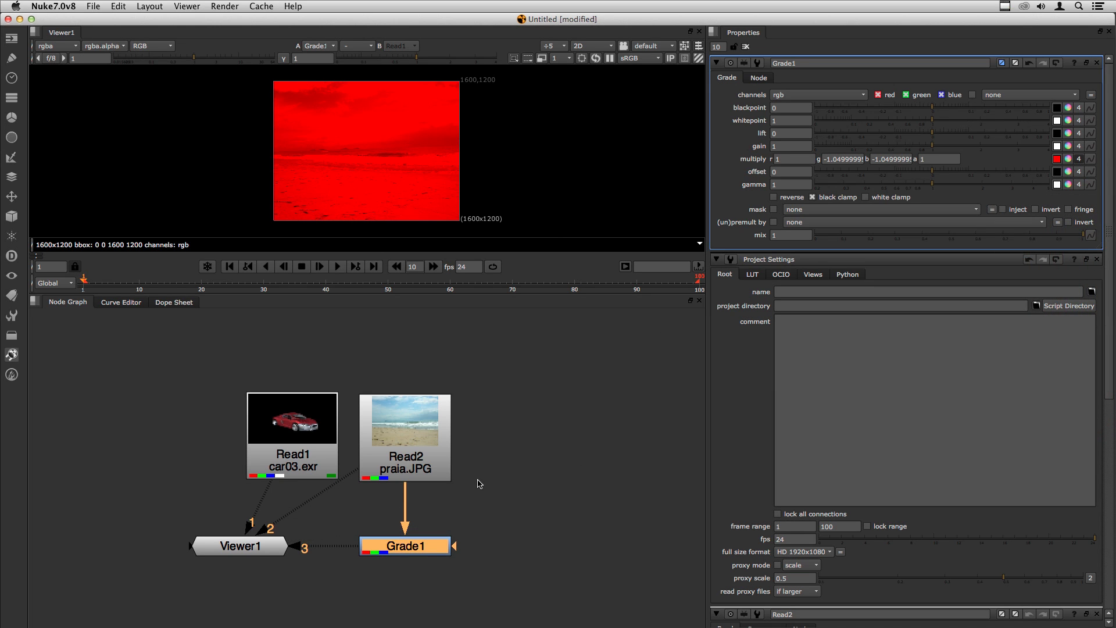
# Step: Add a second, unconnected Grade node in the empty graph area and delete it
pyautogui.click(494, 476)
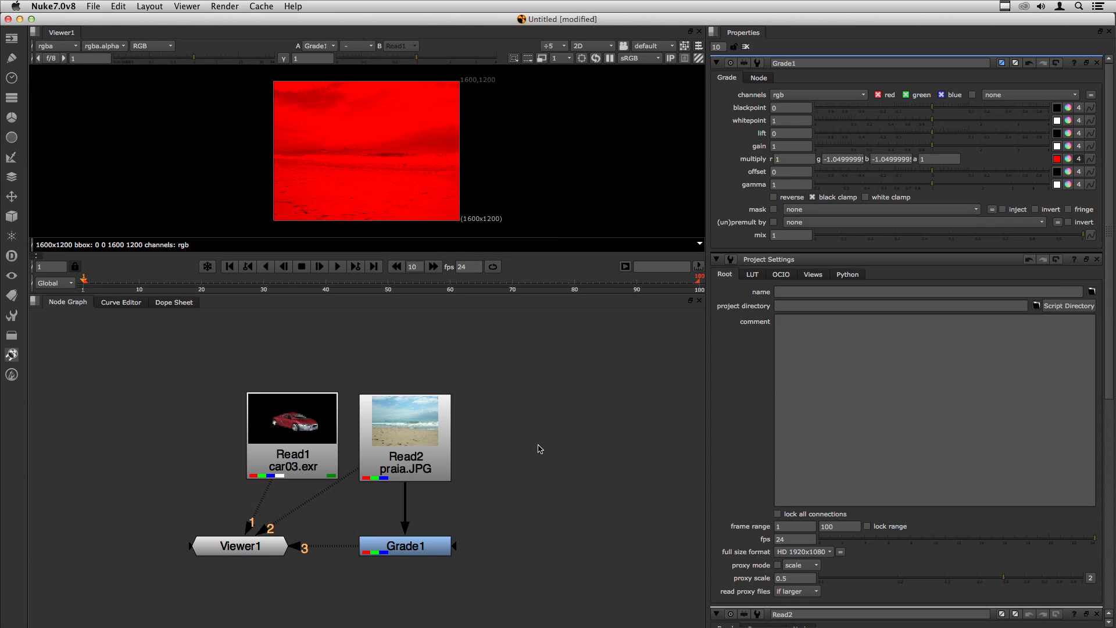
pyautogui.press('g')
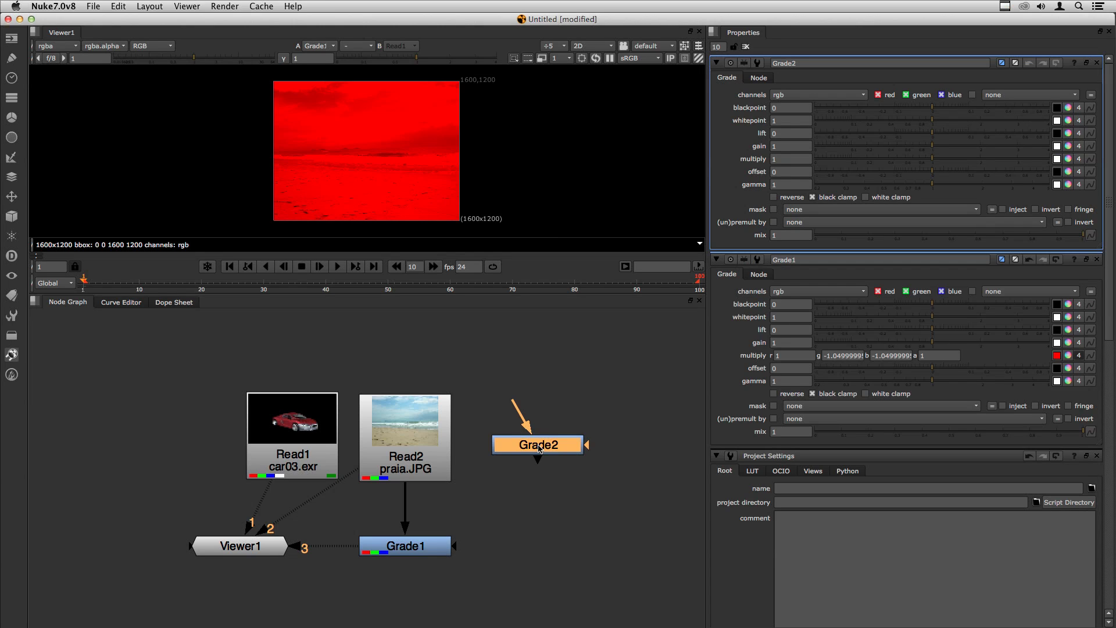
pyautogui.moveTo(540, 450); pyautogui.dragTo(541, 454)
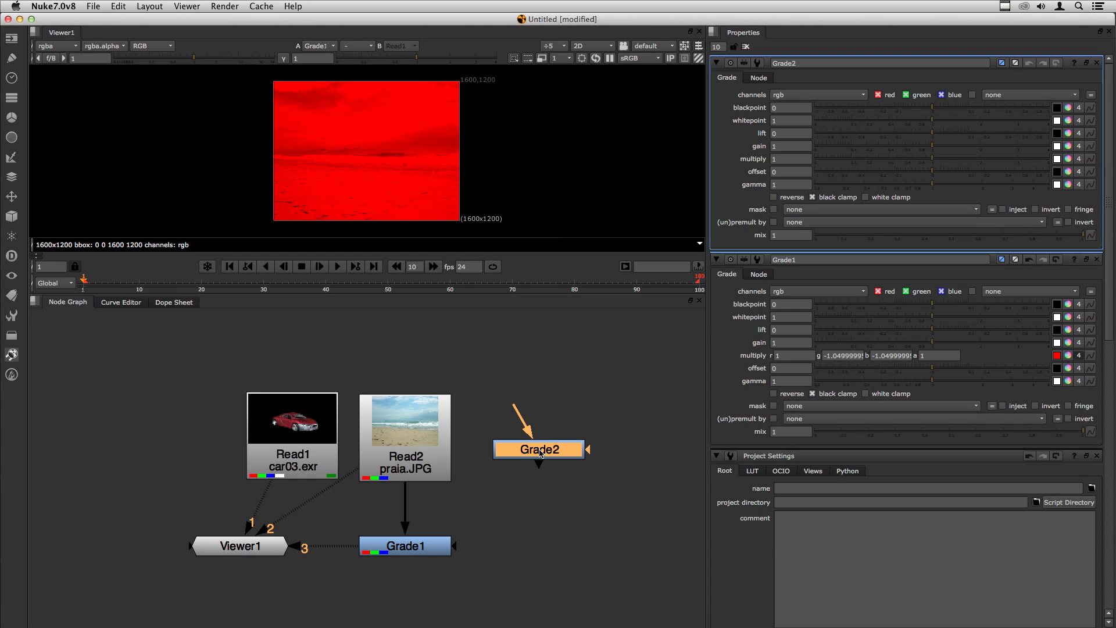
pyautogui.press('BackSpace')
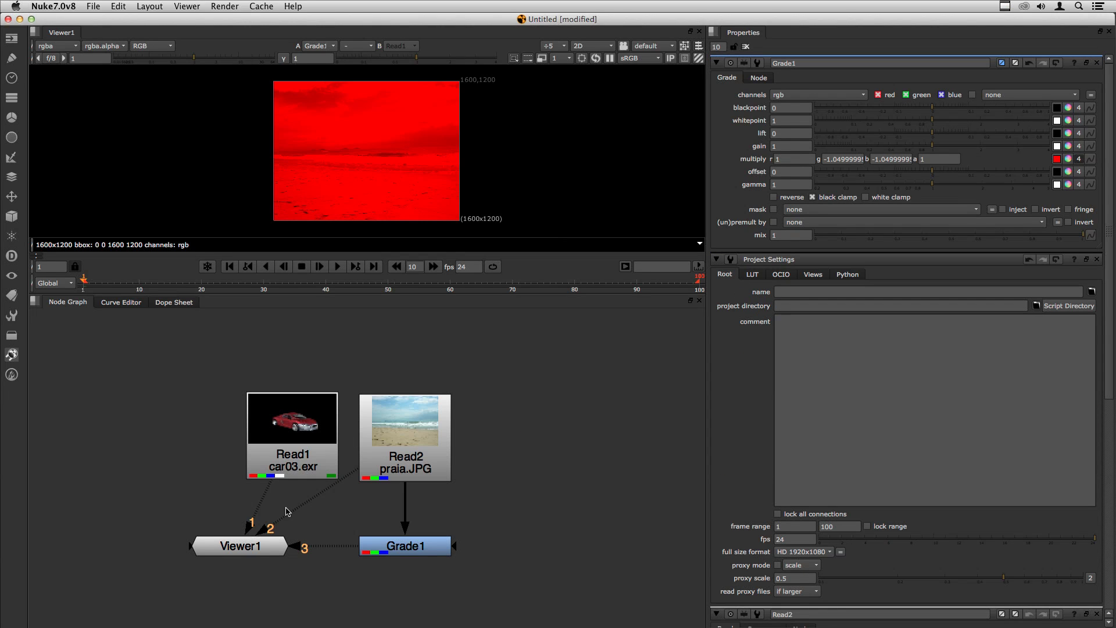
# Step: Insert a second Grade node between Grade1 and the viewer, and place it beneath Grade1
pyautogui.click(417, 431)
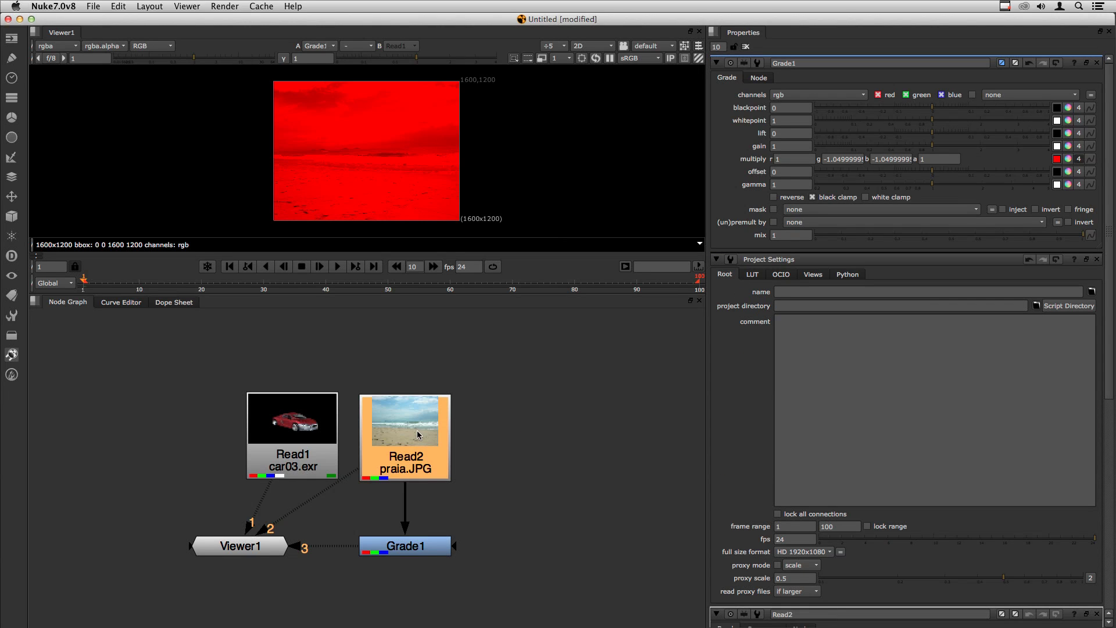
pyautogui.click(407, 546)
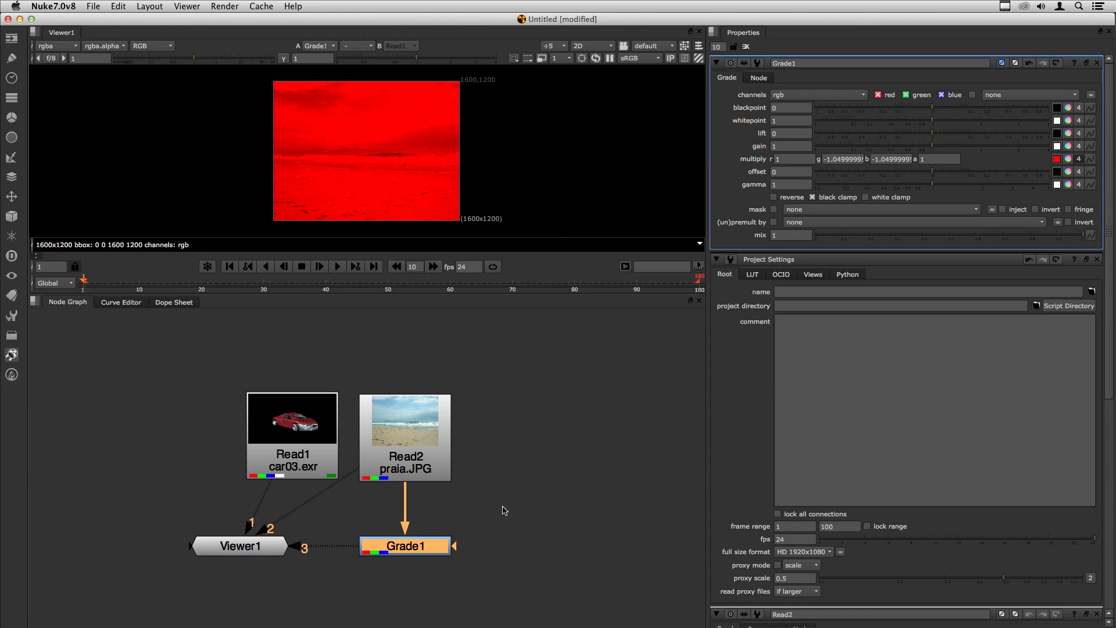
pyautogui.press('g')
pyautogui.moveTo(505, 512); pyautogui.dragTo(485, 437, button='middle')
pyautogui.moveTo(401, 499); pyautogui.dragTo(400, 542)
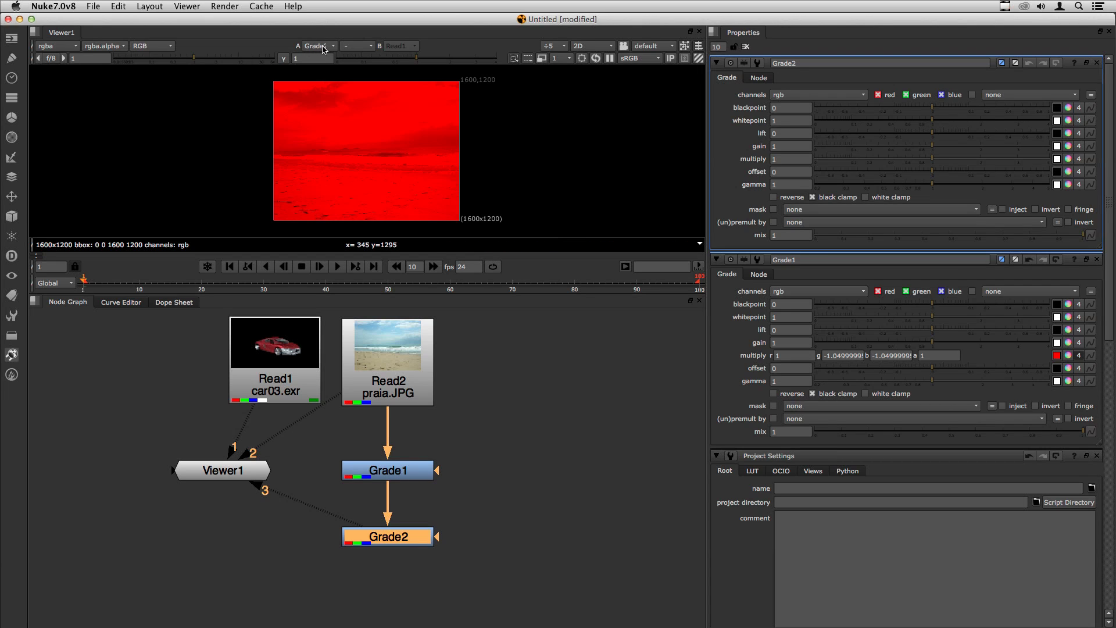
pyautogui.click(407, 563)
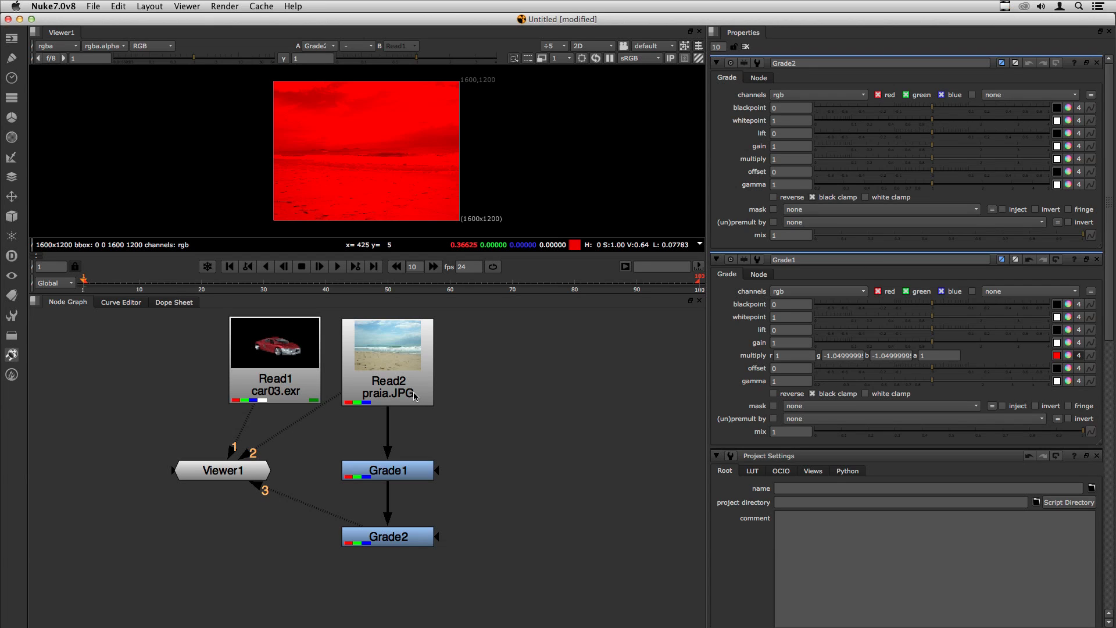
# Step: Move Grade1 and Grade2 slightly higher in the graph and connect Grade2 to the viewer's second input
pyautogui.click(389, 537)
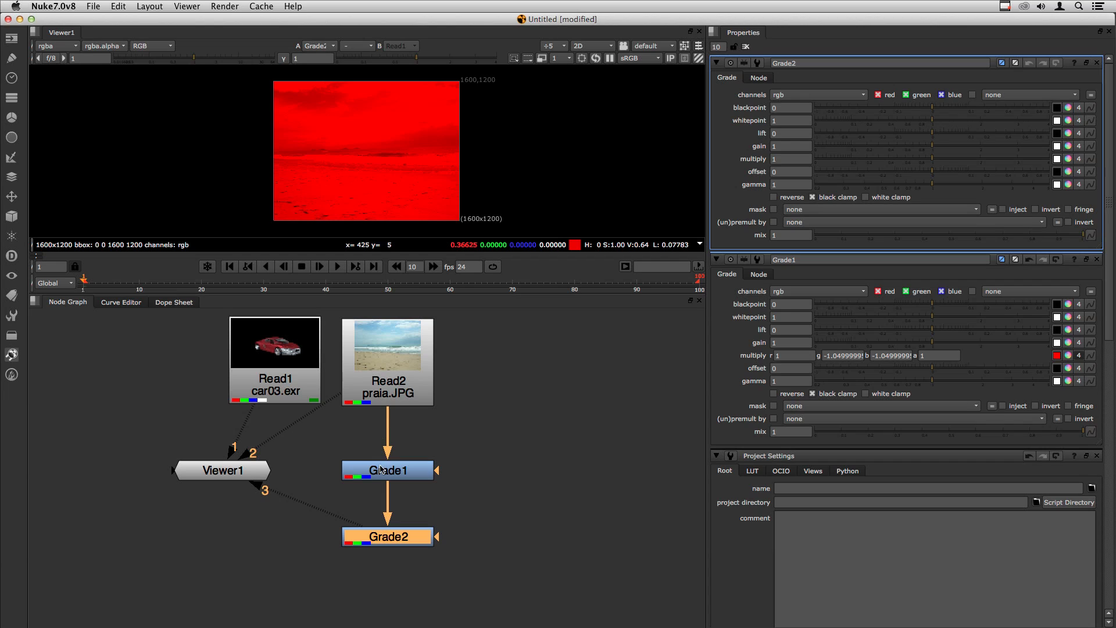
pyautogui.click(386, 381)
pyautogui.moveTo(389, 471); pyautogui.dragTo(391, 463)
pyautogui.moveTo(390, 532); pyautogui.dragTo(389, 530)
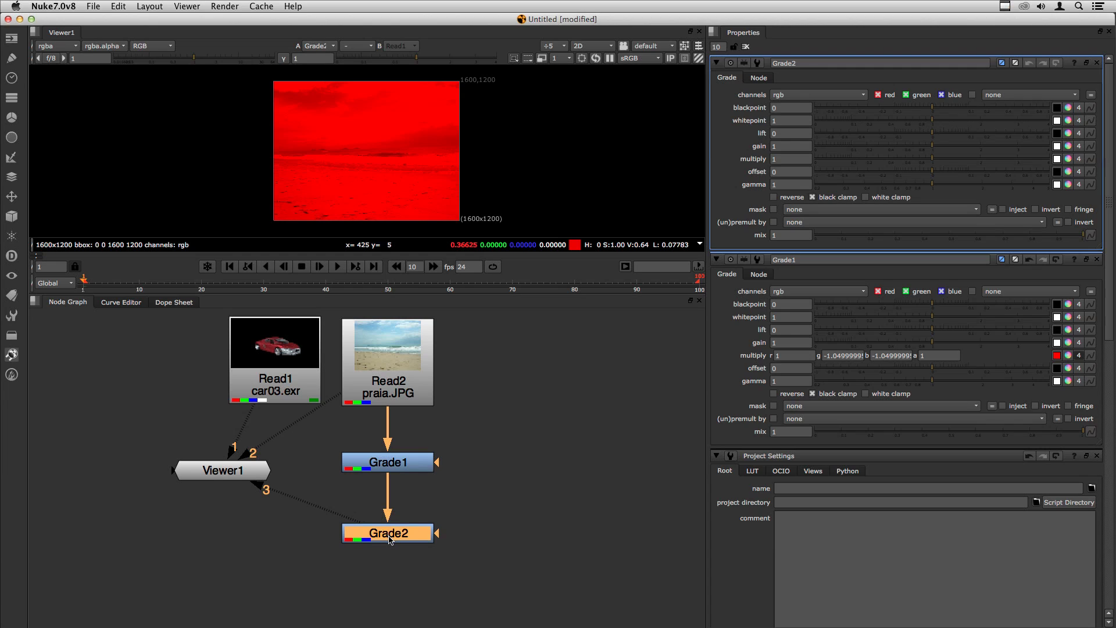
pyautogui.press('2')
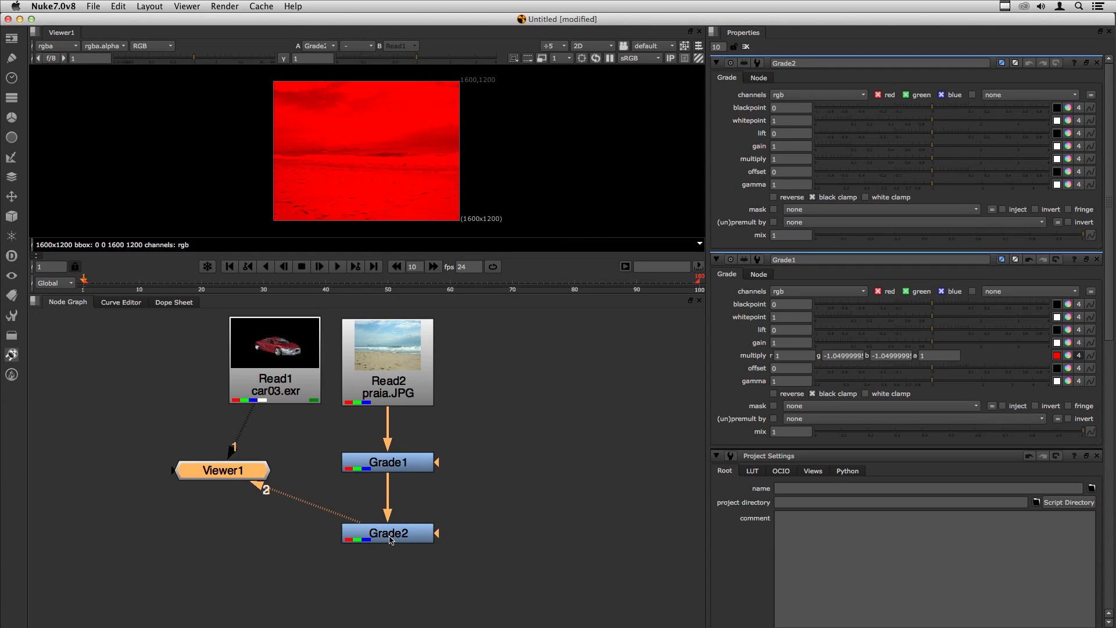
pyautogui.click(474, 452)
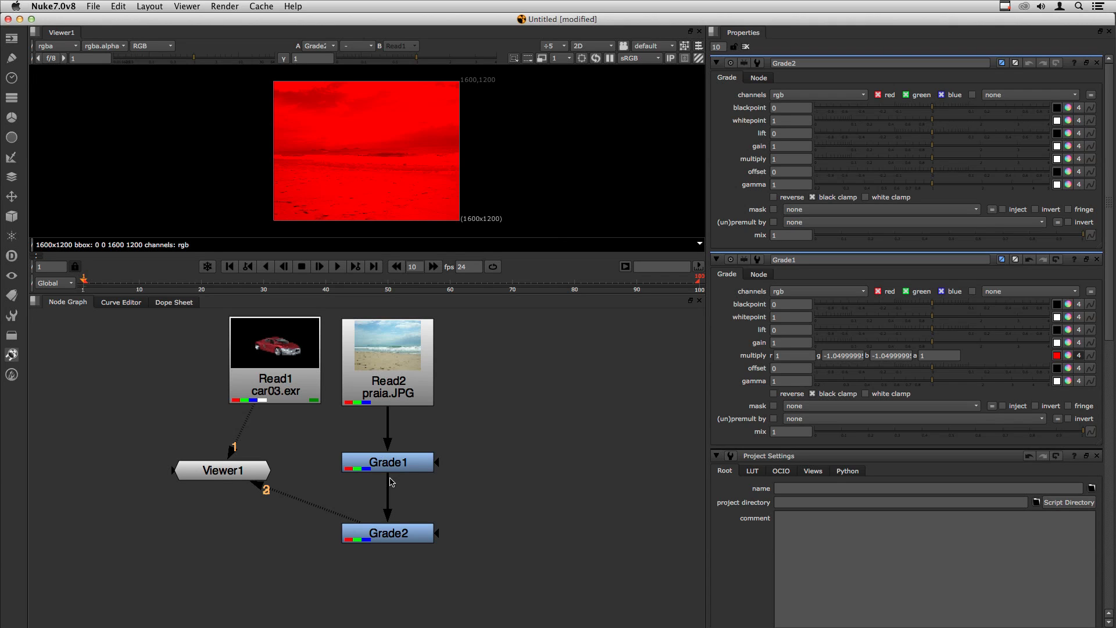
# Step: Detach Grade2 from Grade1, connect its input directly to the beach image, and line it up beside Grade1
pyautogui.moveTo(387, 513); pyautogui.dragTo(523, 472)
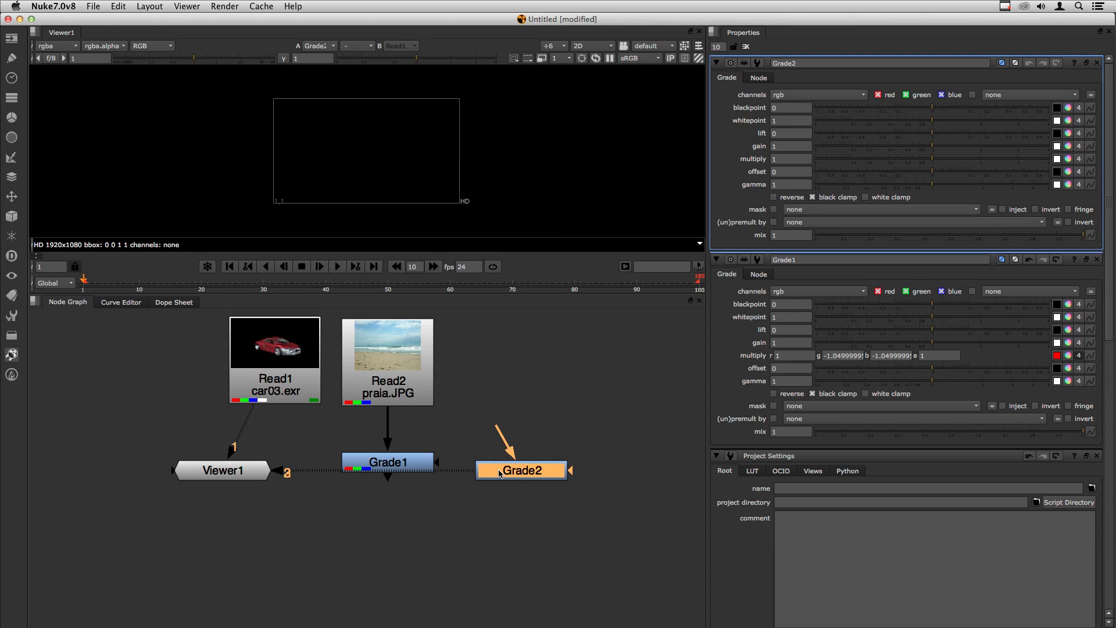
pyautogui.moveTo(500, 429); pyautogui.dragTo(404, 380)
pyautogui.moveTo(507, 475); pyautogui.dragTo(519, 470)
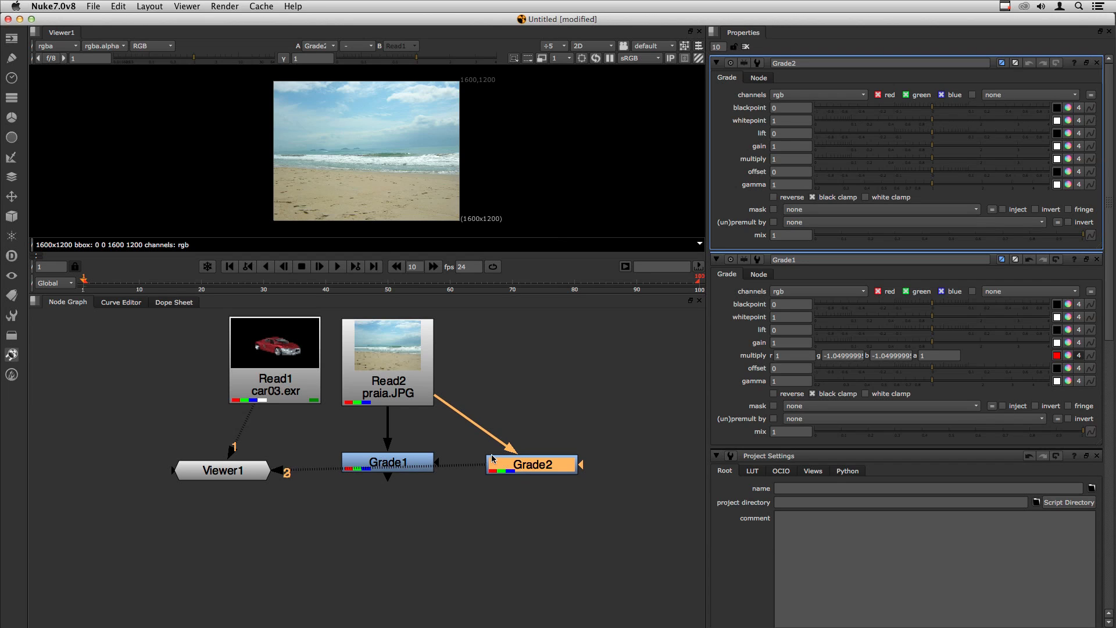
pyautogui.moveTo(494, 433); pyautogui.dragTo(462, 480, button='middle')
pyautogui.click(373, 521)
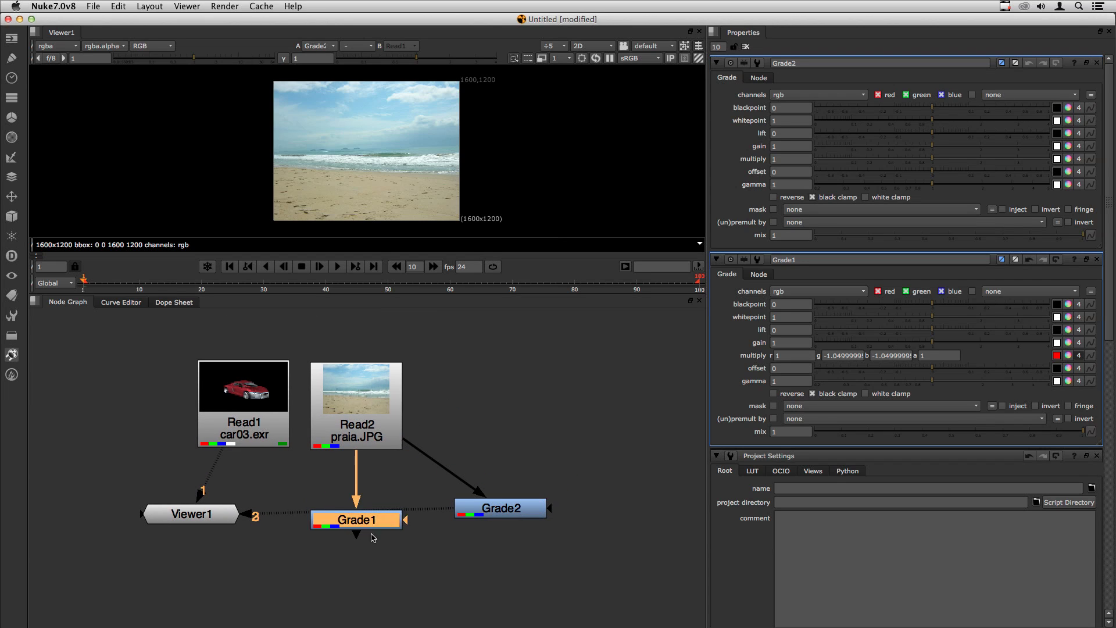
pyautogui.moveTo(373, 538); pyautogui.dragTo(377, 525)
pyautogui.moveTo(483, 514); pyautogui.dragTo(486, 526)
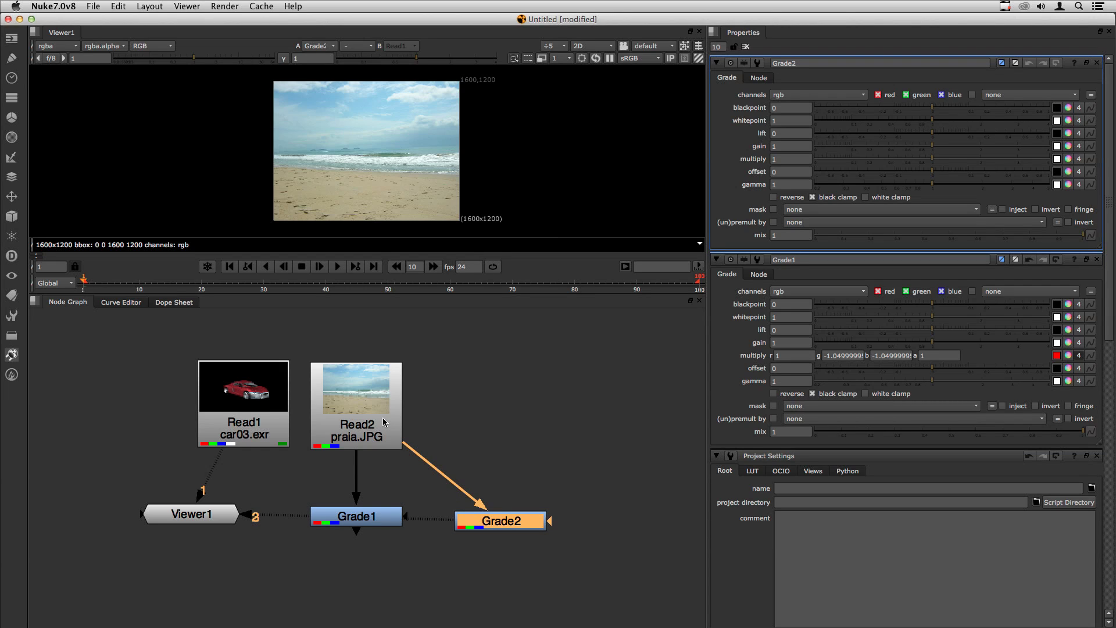
pyautogui.click(476, 461)
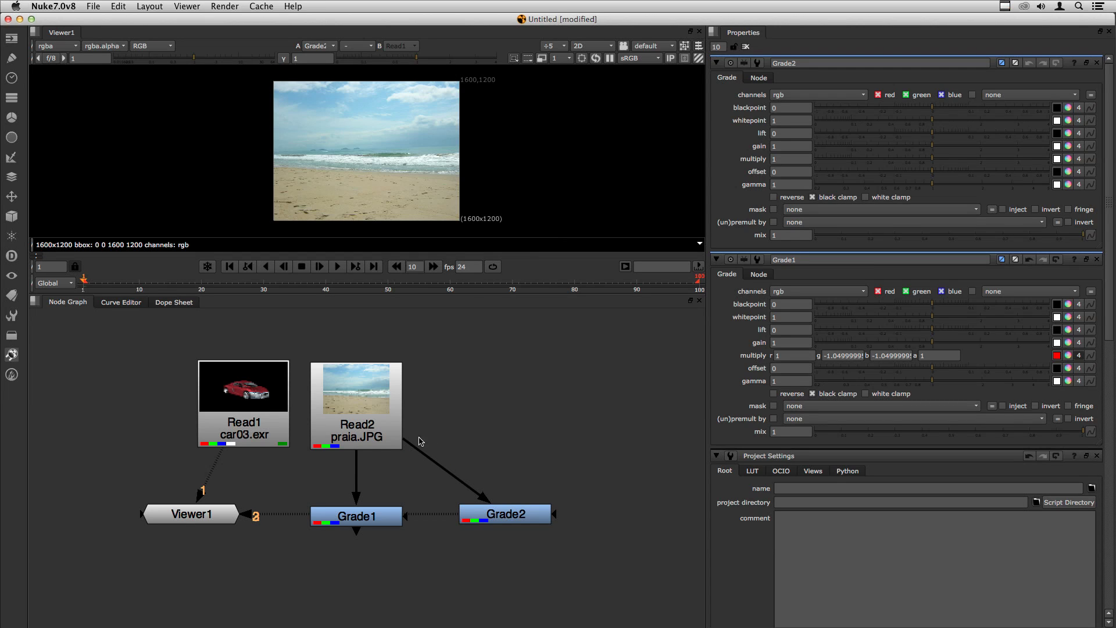
# Step: Disconnect Grade2 from the beach image and delete it, and move Viewer1 farther away from Grade1
pyautogui.moveTo(415, 443); pyautogui.dragTo(425, 459)
pyautogui.click(507, 516)
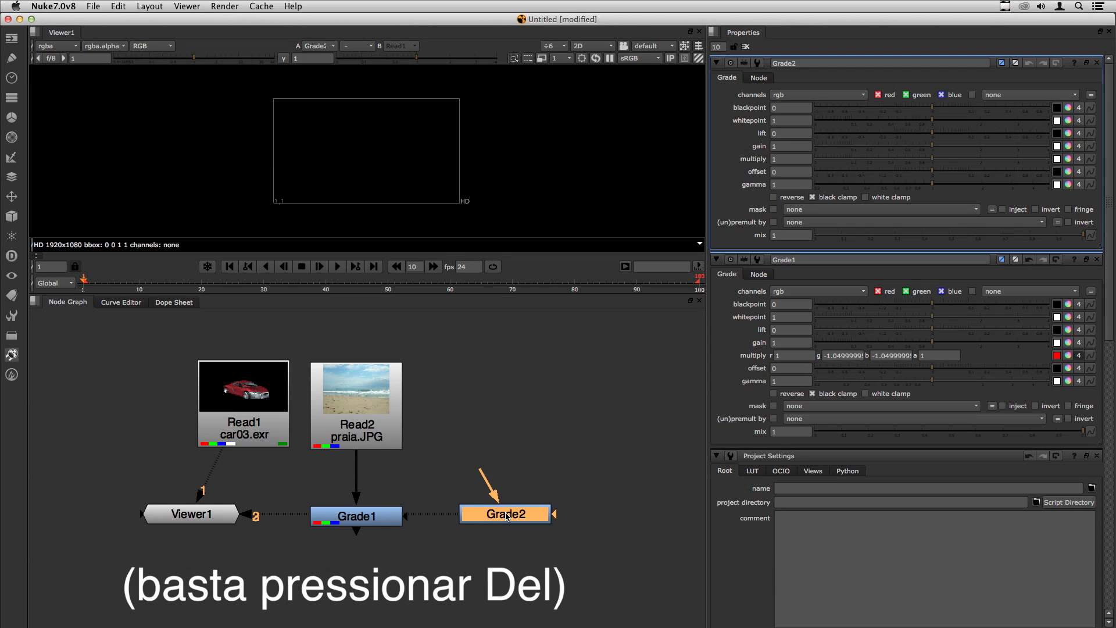
pyautogui.press('Delete')
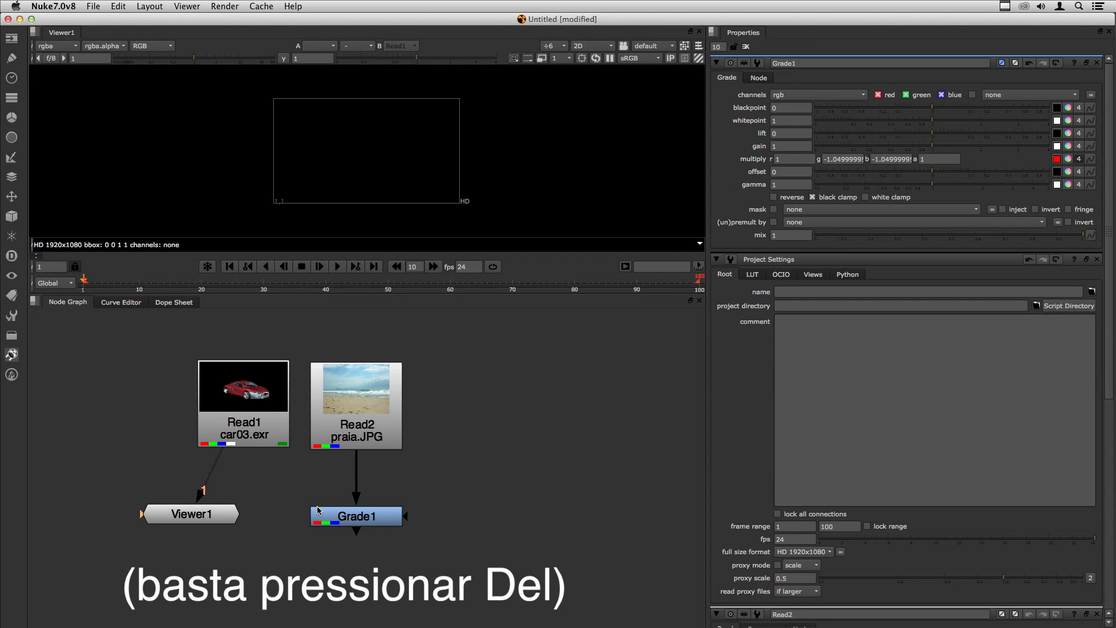
pyautogui.moveTo(236, 519); pyautogui.dragTo(118, 526)
pyautogui.click(453, 506)
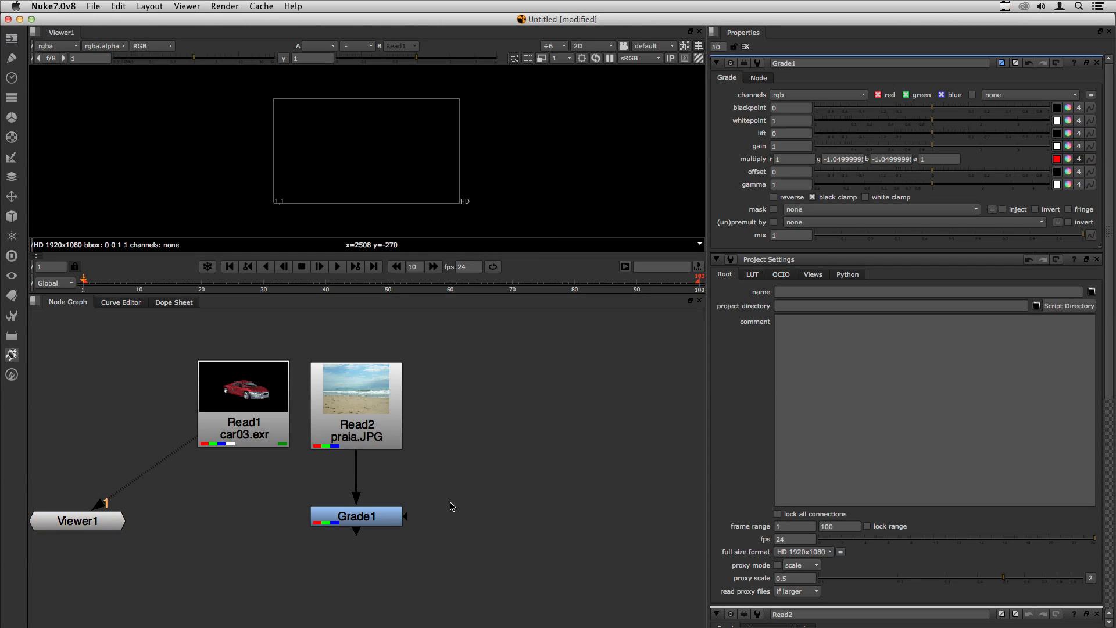
# Step: Add an unconnected Merge node to the graph and place it beneath Grade1
pyautogui.click(12, 178)
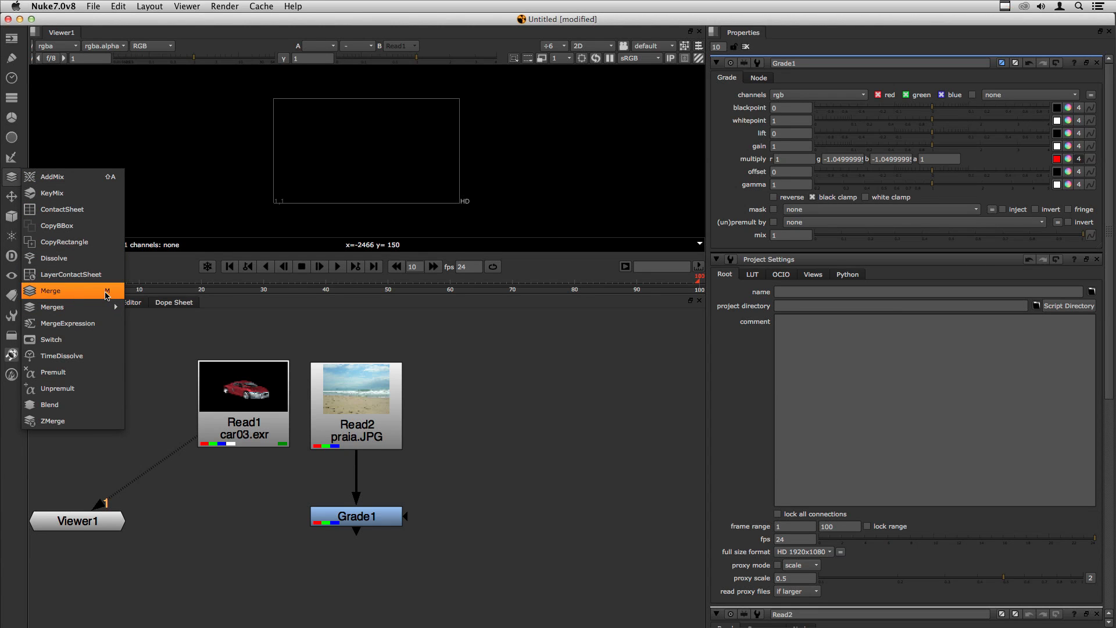
pyautogui.click(106, 295)
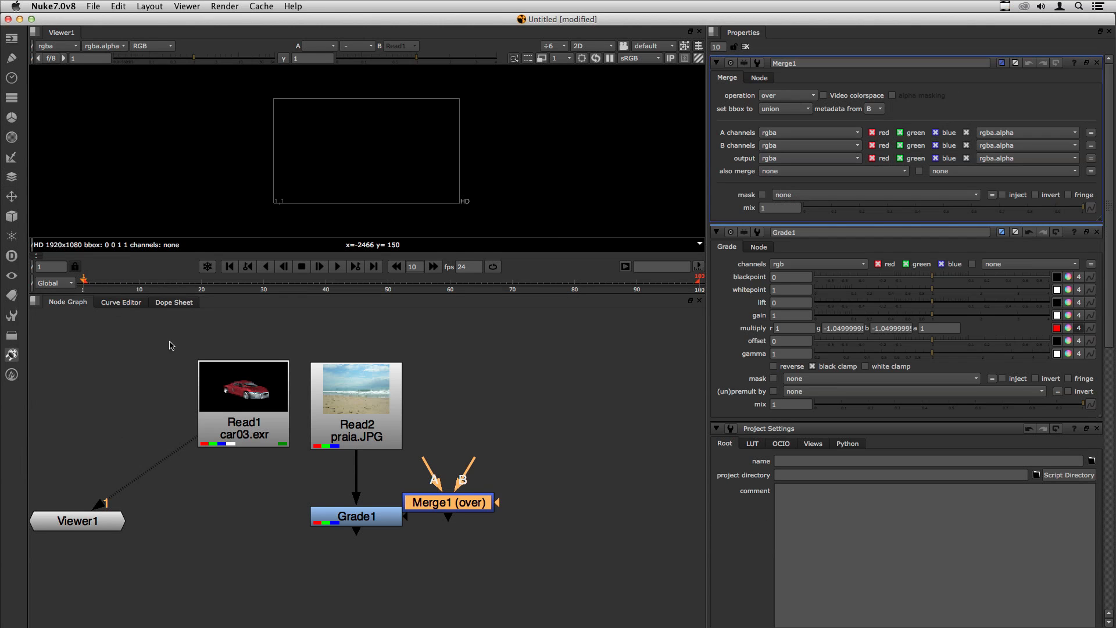
pyautogui.moveTo(478, 512); pyautogui.dragTo(500, 519)
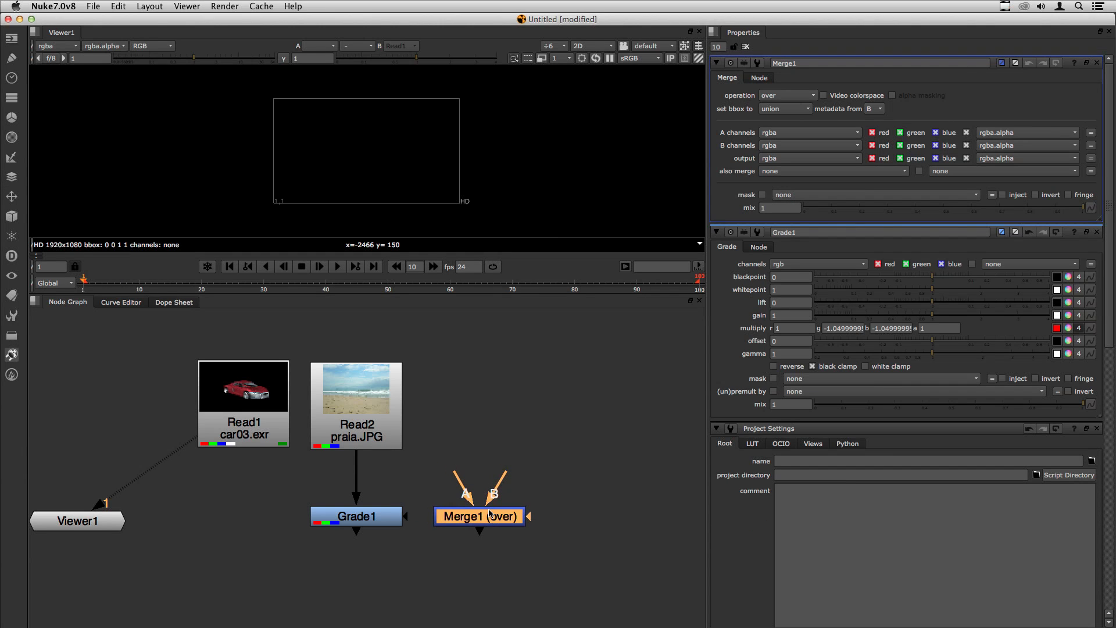
pyautogui.click(497, 449)
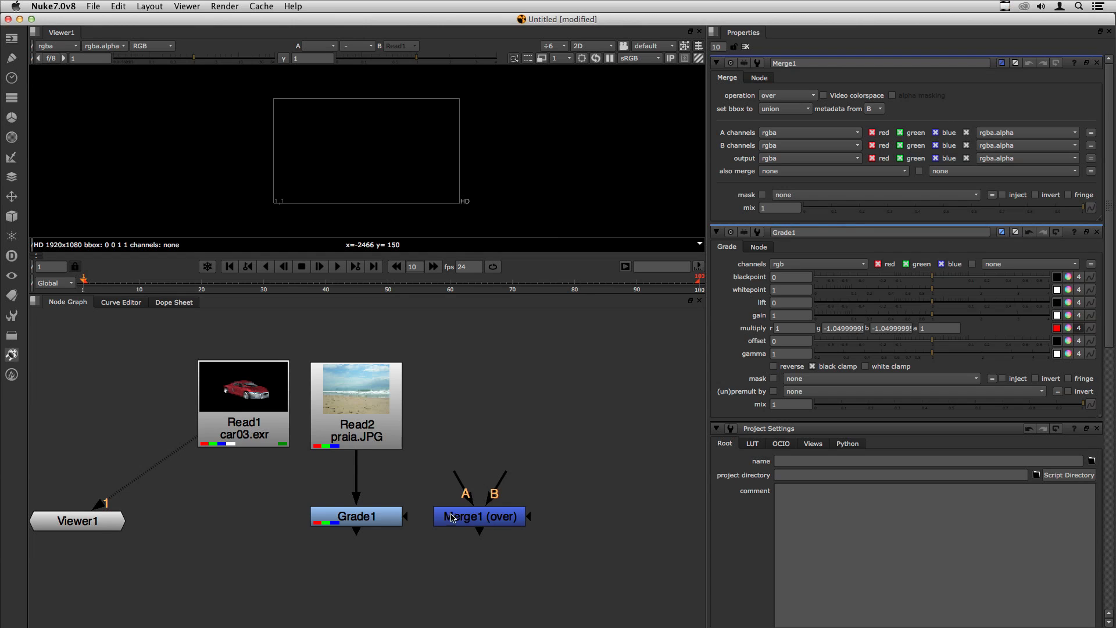
pyautogui.scroll(-1, 466, 491)
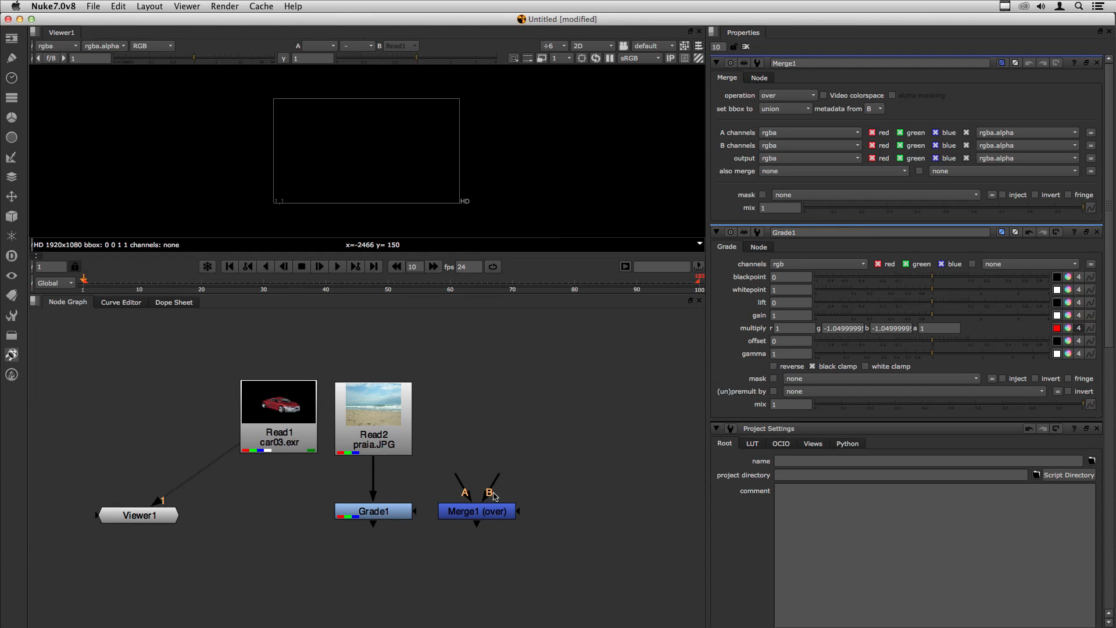
pyautogui.moveTo(481, 519); pyautogui.dragTo(376, 587)
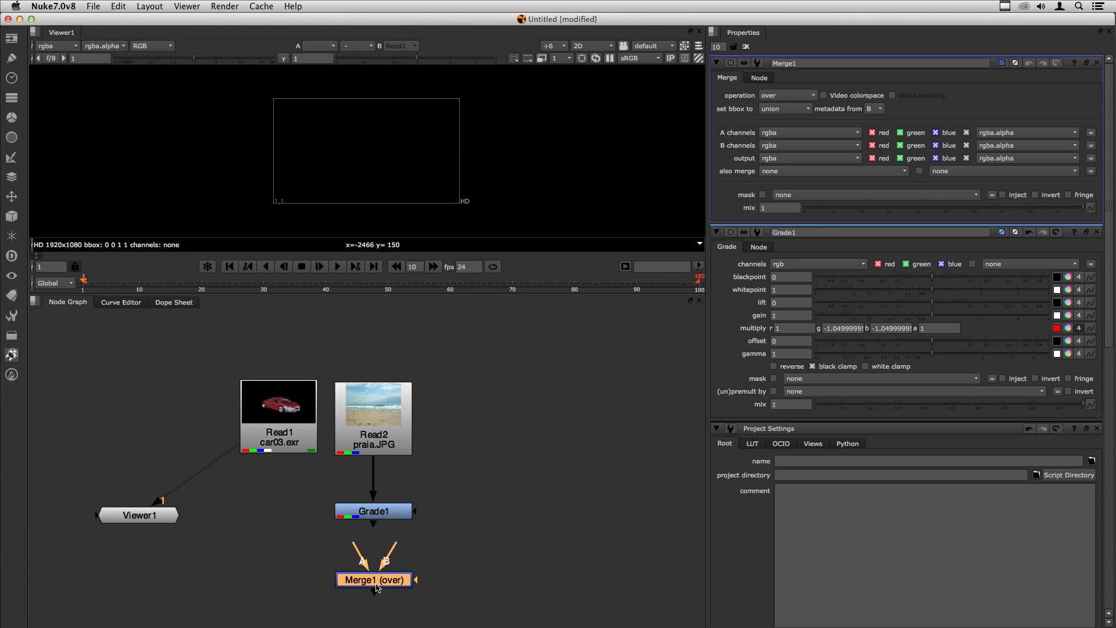
pyautogui.click(326, 563)
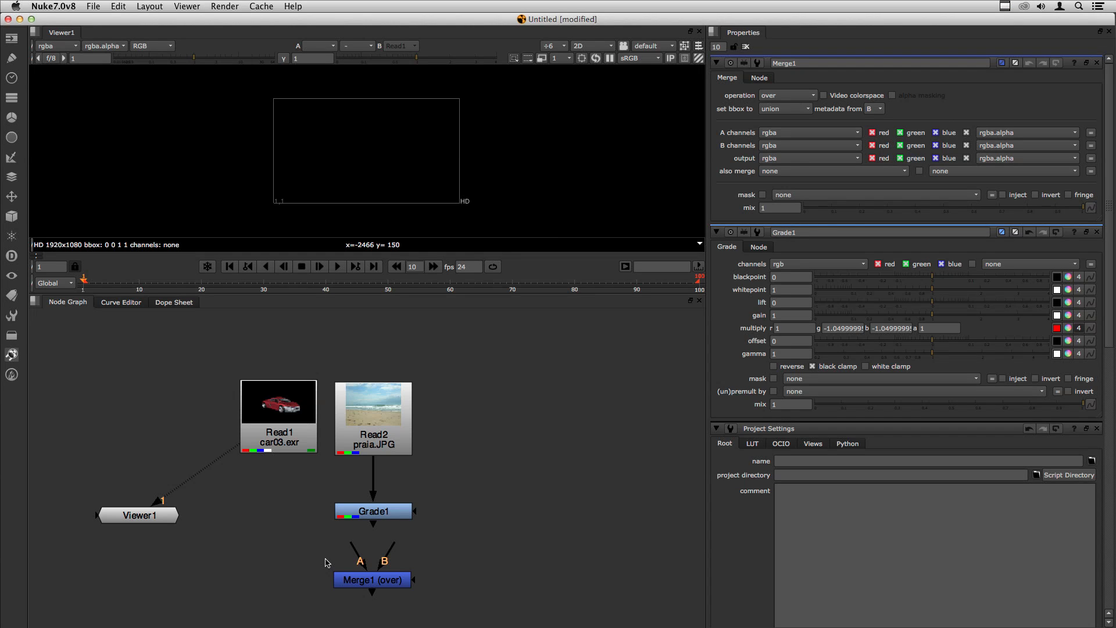
# Step: Connect the Merge node's A input to the car image and B input to Grade1, and view it on viewer input 4
pyautogui.moveTo(359, 555); pyautogui.dragTo(261, 446)
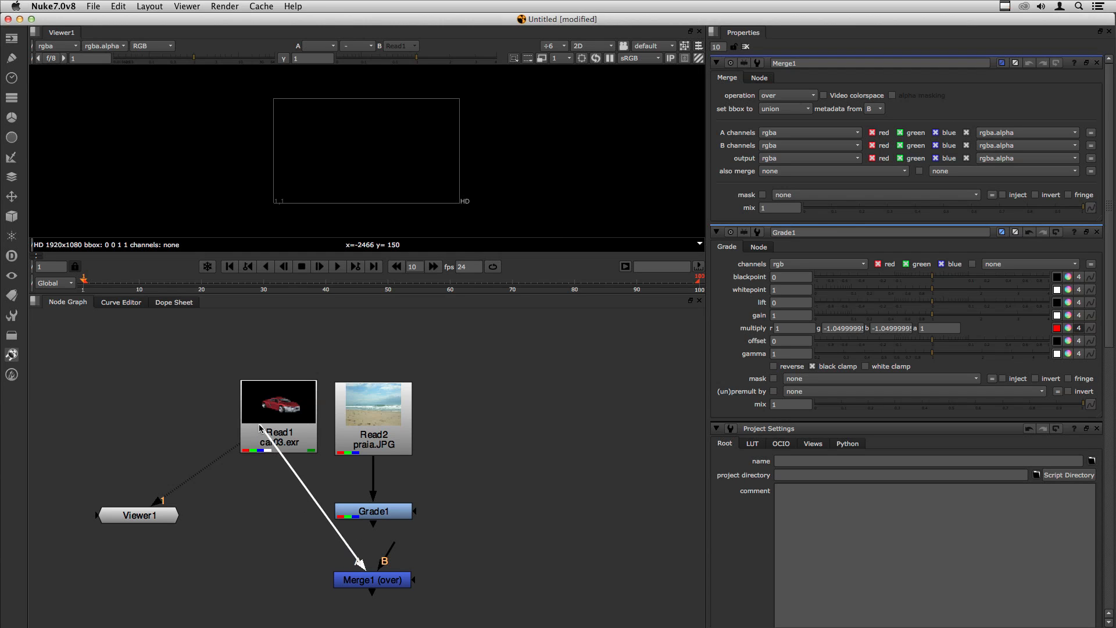
pyautogui.moveTo(393, 546); pyautogui.dragTo(374, 516)
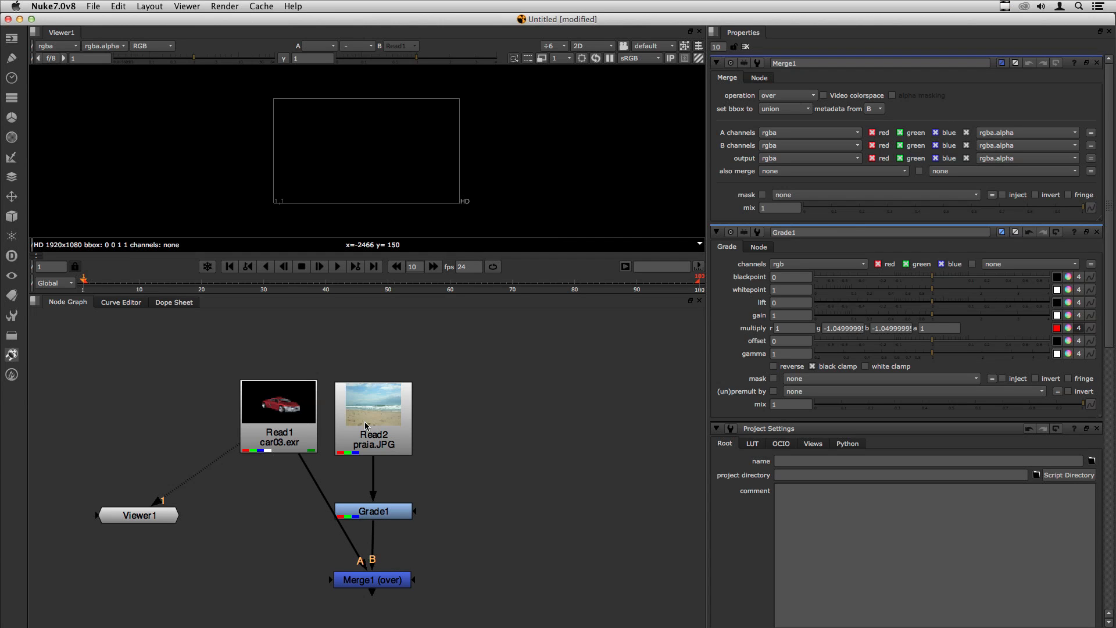
pyautogui.click(371, 584)
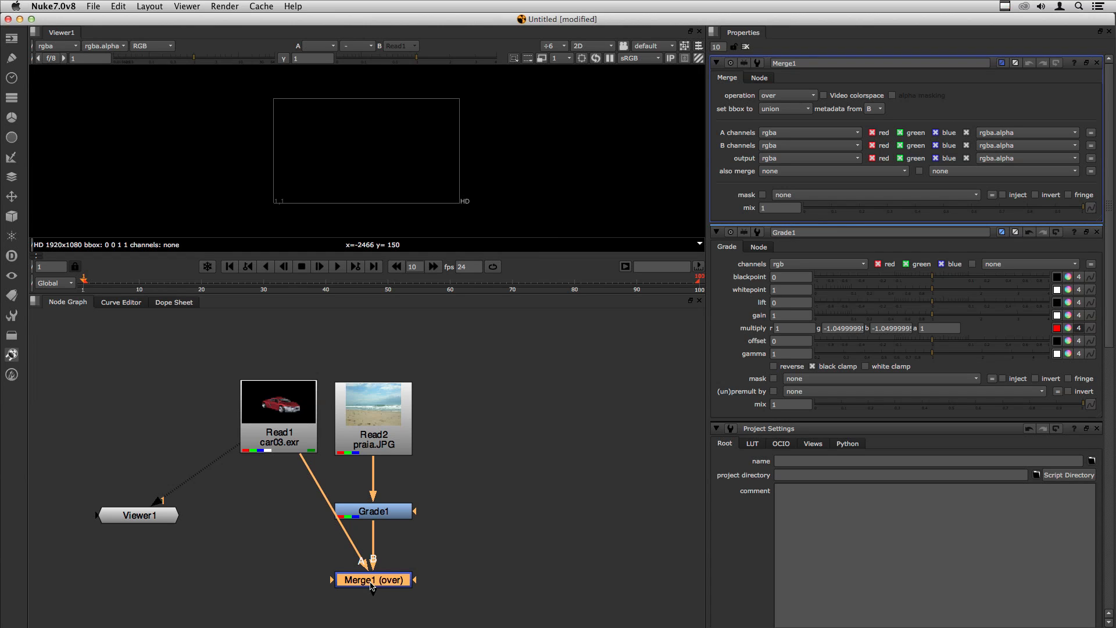
pyautogui.press('4')
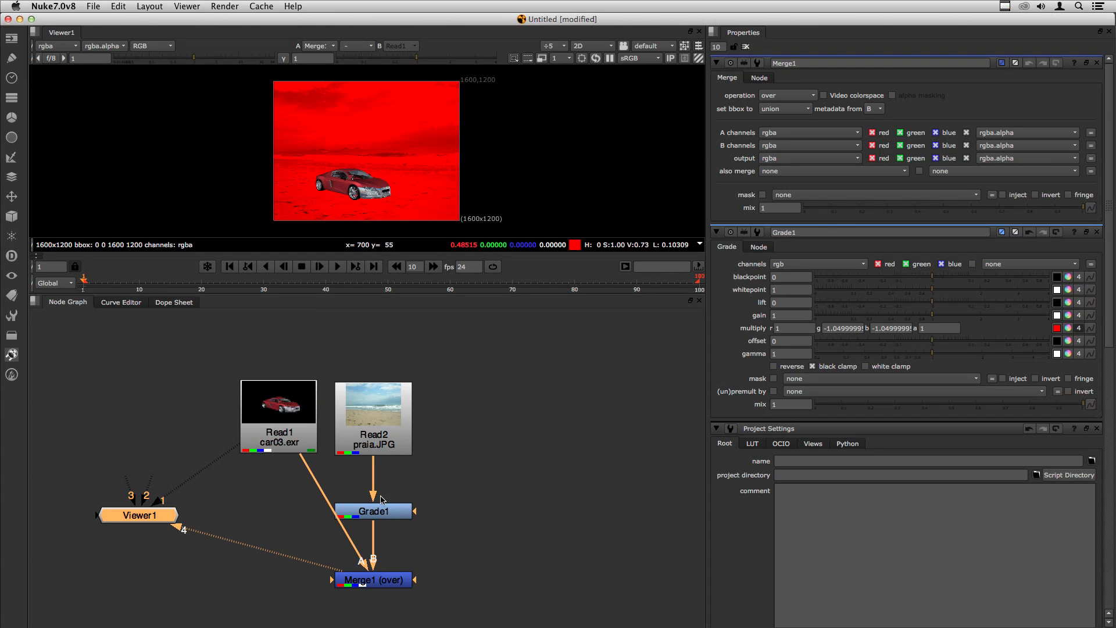
# Step: Move the car's Read node lower in the graph, between Viewer1 and the Grade1 branch
pyautogui.moveTo(286, 438); pyautogui.dragTo(267, 498)
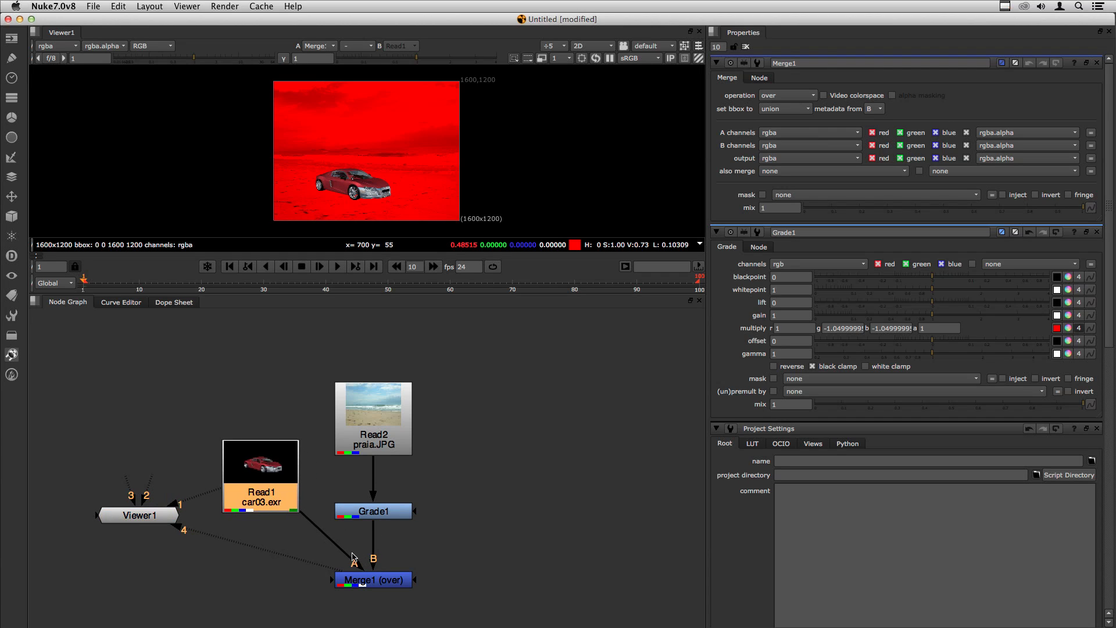
pyautogui.click(378, 443)
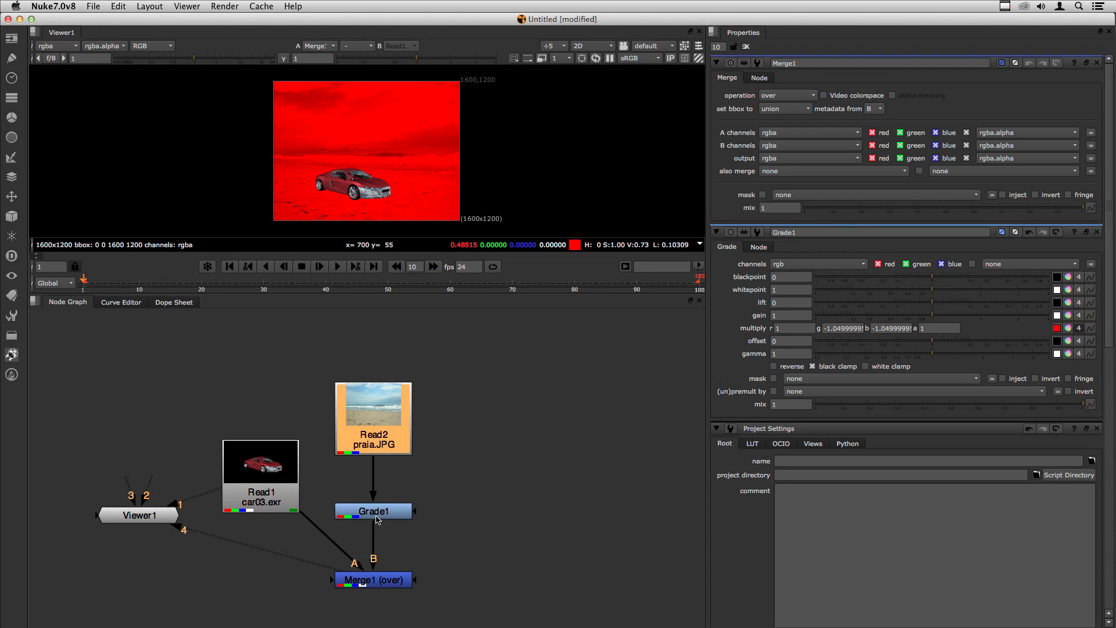
pyautogui.click(379, 518)
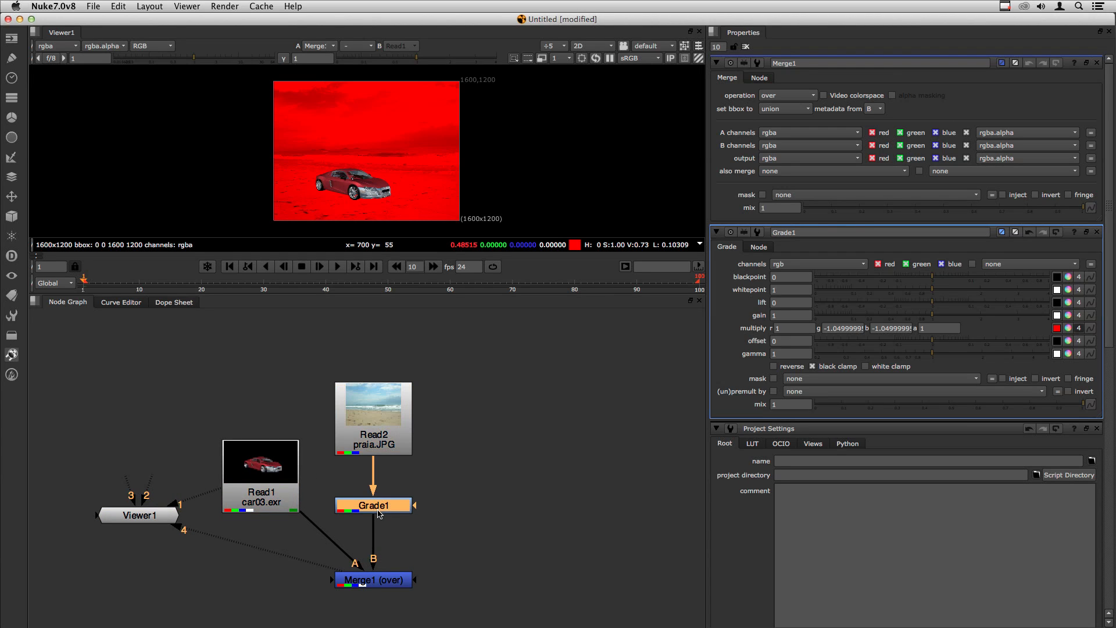
pyautogui.click(375, 584)
pyautogui.moveTo(274, 499); pyautogui.dragTo(262, 487)
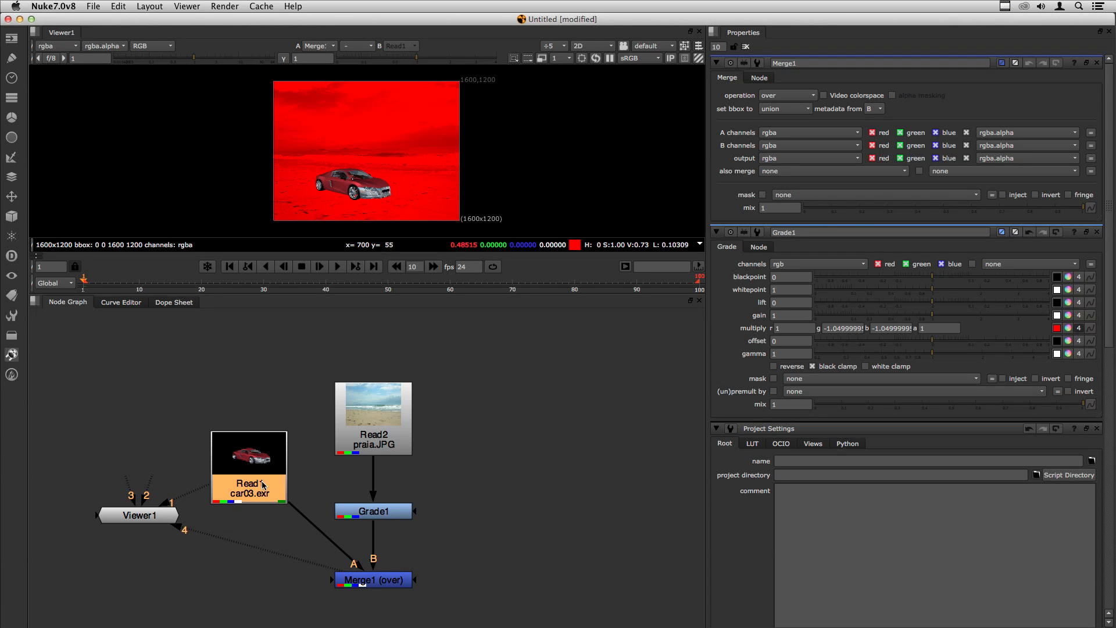
pyautogui.click(373, 585)
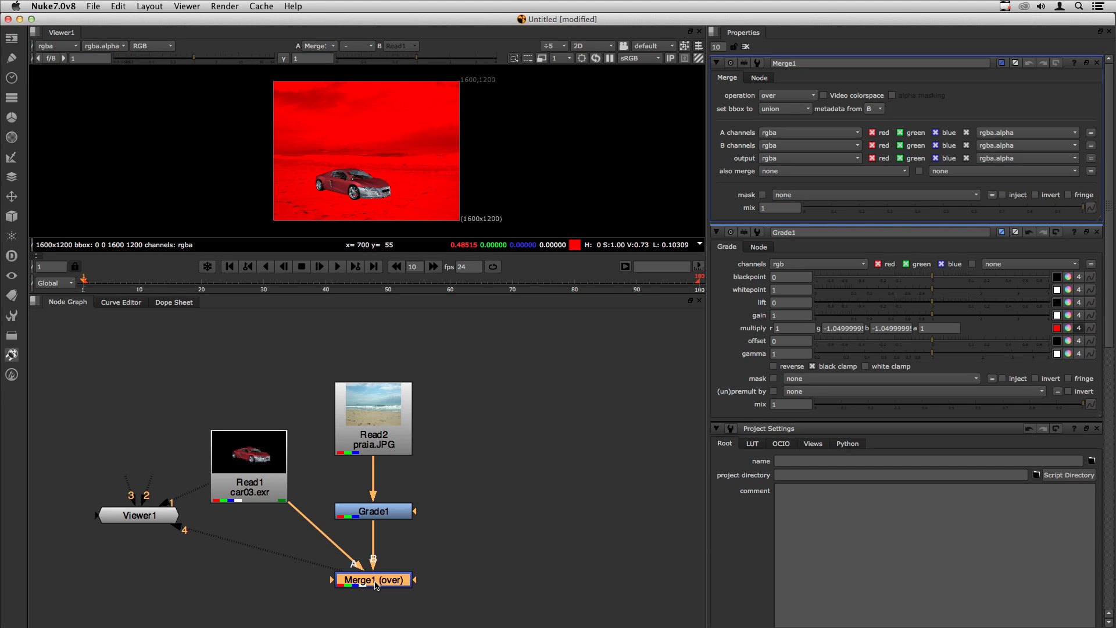
# Step: View the car image's alpha channel, return to RGB, and display the Merge result again
pyautogui.click(255, 465)
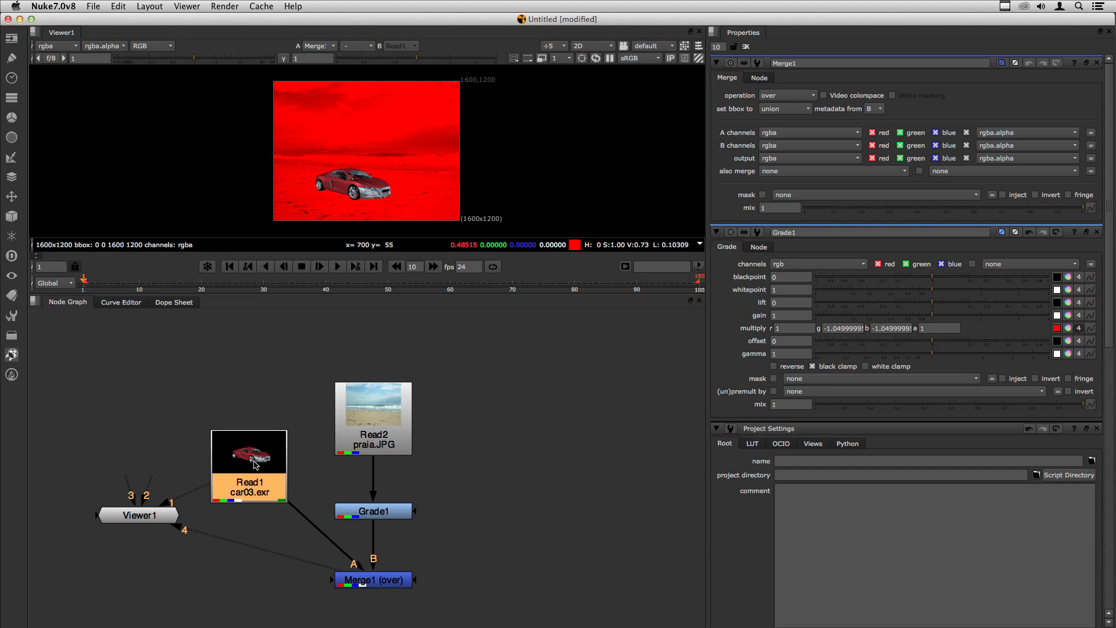
pyautogui.press('1')
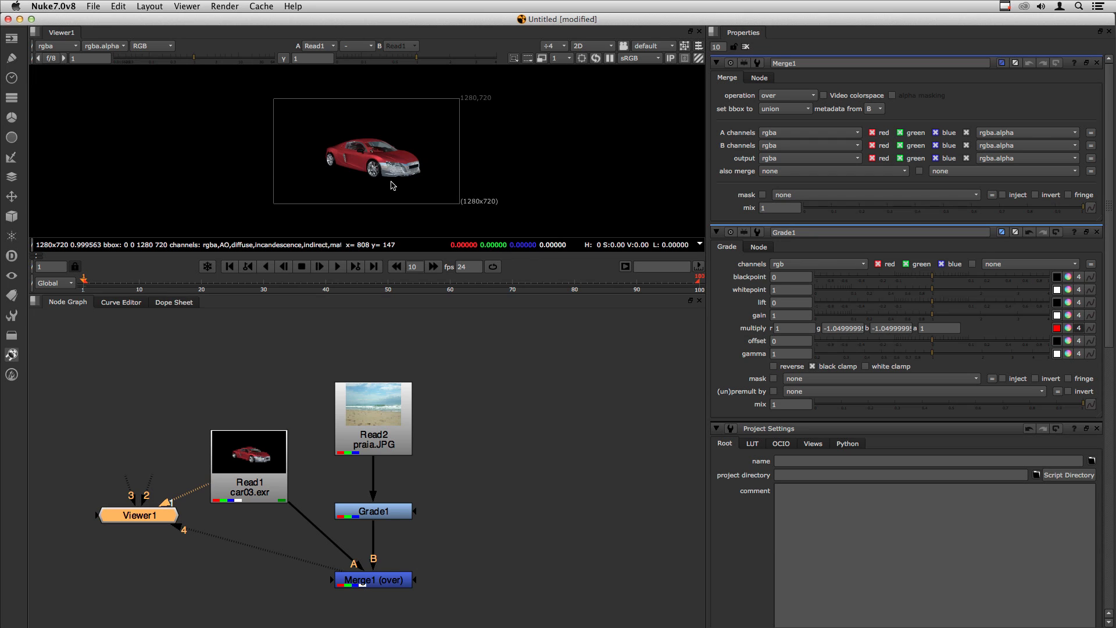
pyautogui.press('a')
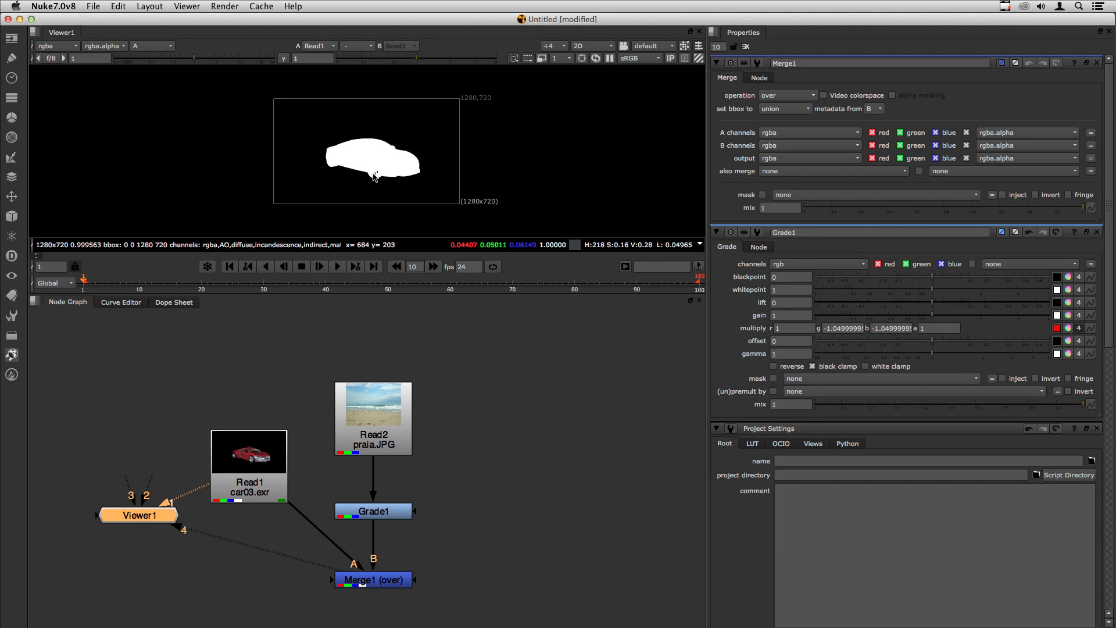
pyautogui.press('a')
pyautogui.click(382, 581)
pyautogui.press('4')
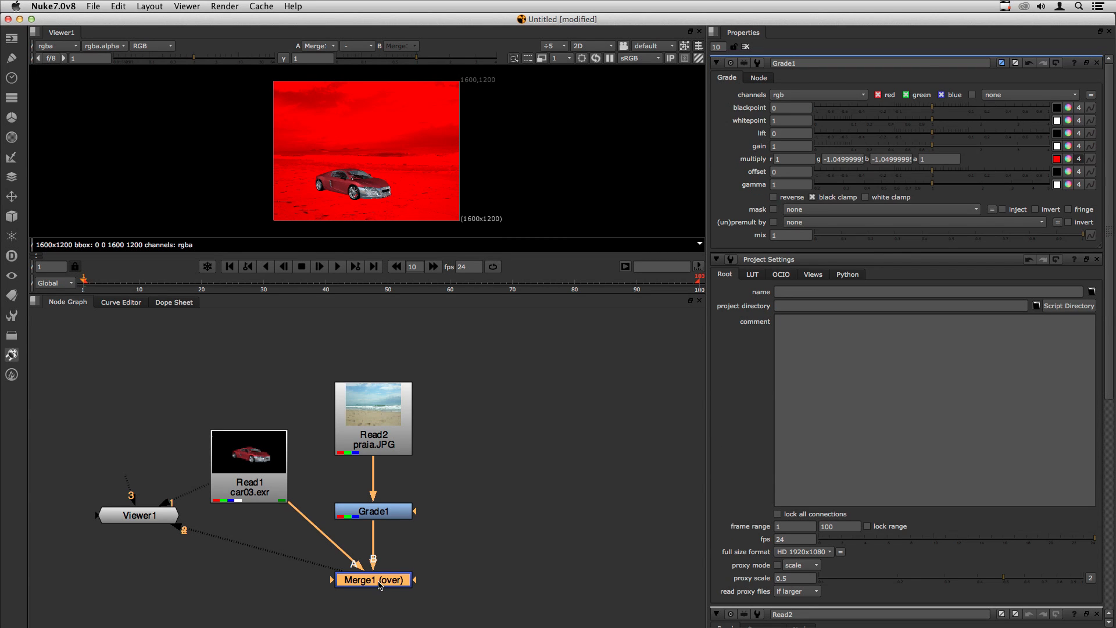
# Step: Delete the Merge node that combines the car and the graded beach
pyautogui.press('BackSpace')
pyautogui.click(380, 586)
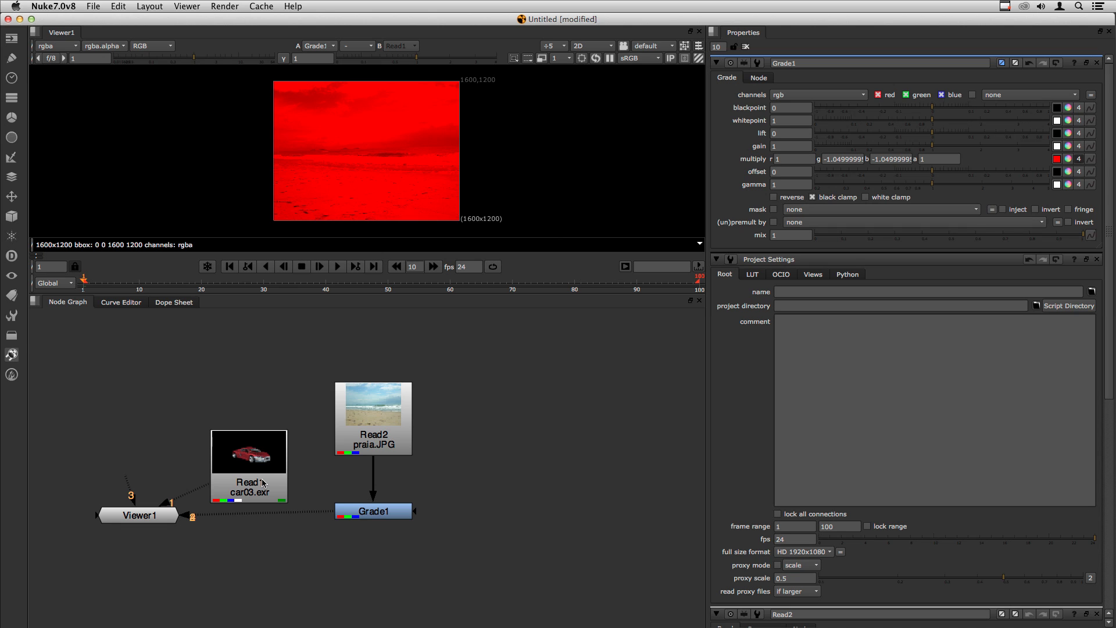
pyautogui.moveTo(195, 413); pyautogui.dragTo(180, 442)
# Step: Merge the car image over Grade1 with a new Merge node, and place that node farther below Grade1
pyautogui.click(243, 469)
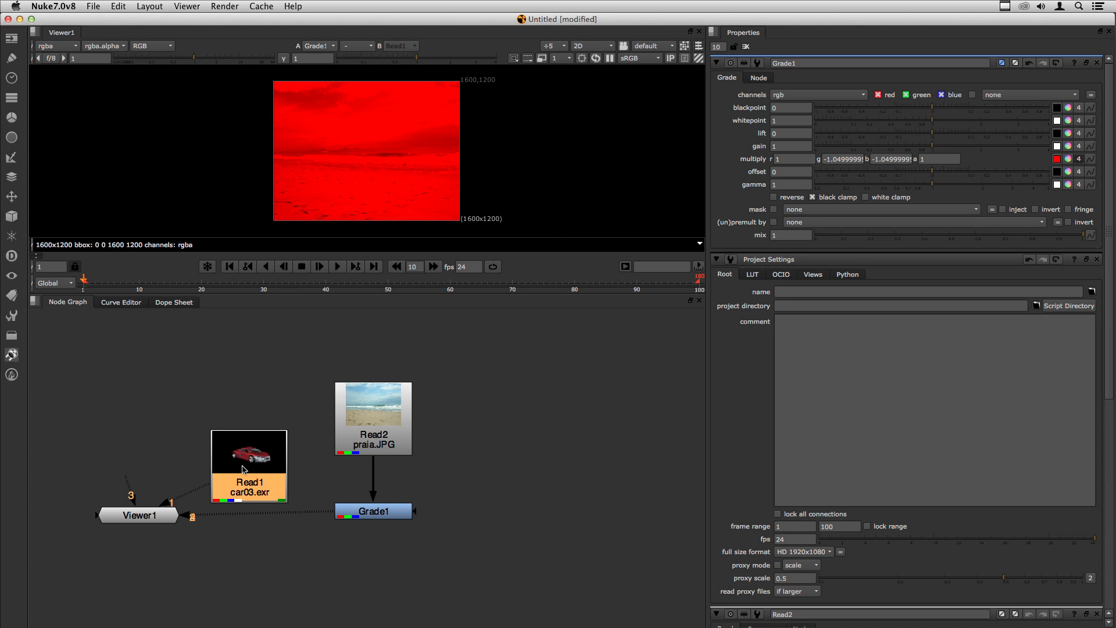
pyautogui.click(382, 517)
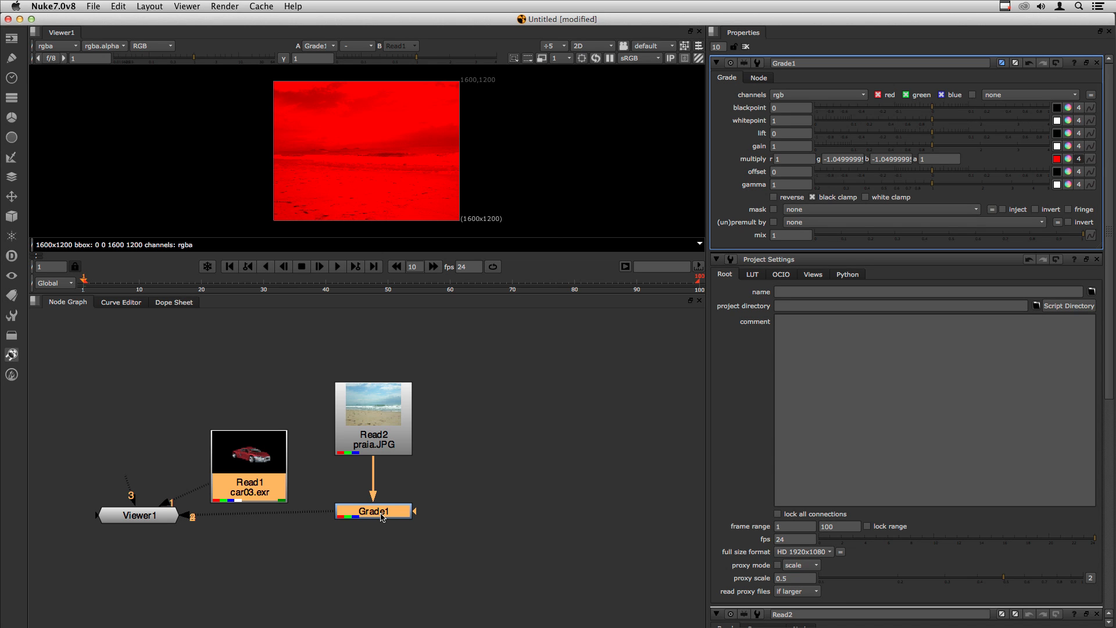
pyautogui.press('m')
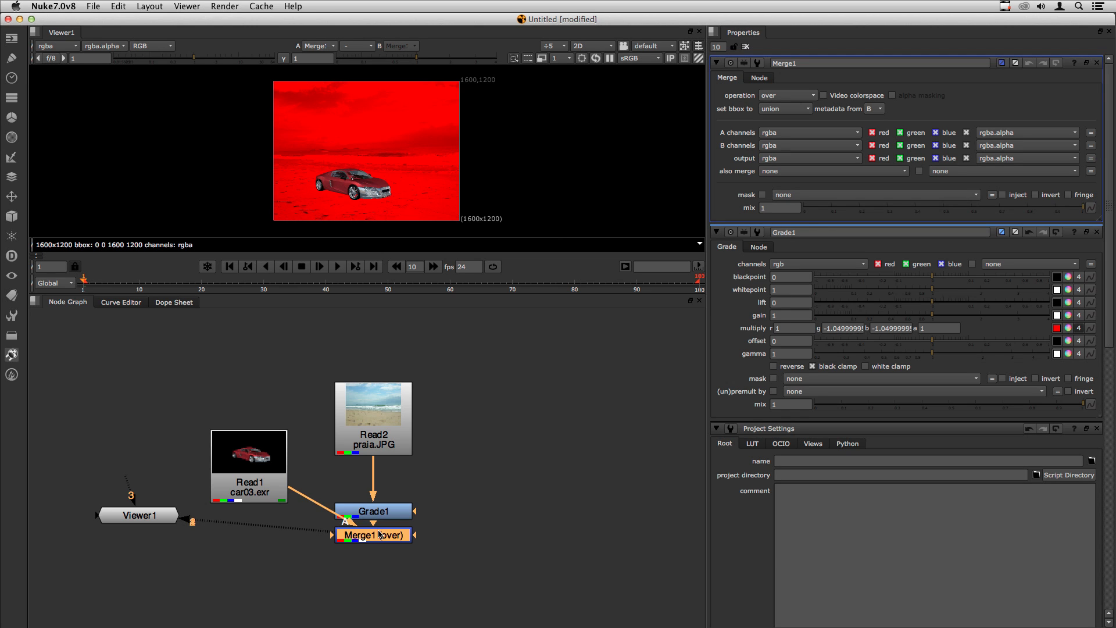
pyautogui.moveTo(380, 535); pyautogui.dragTo(379, 582)
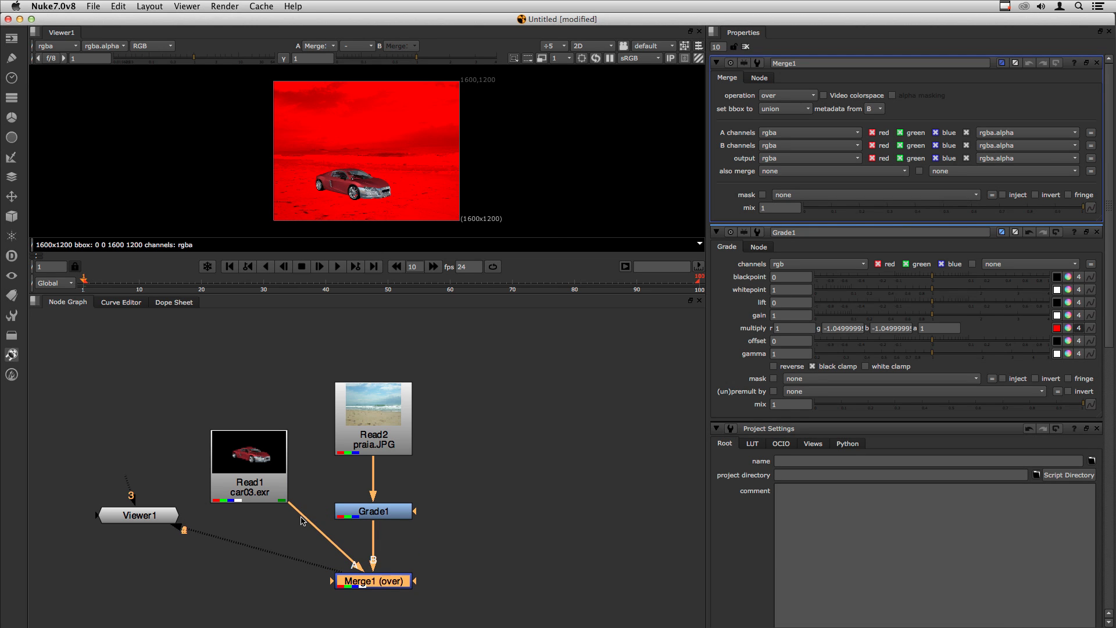
pyautogui.click(257, 469)
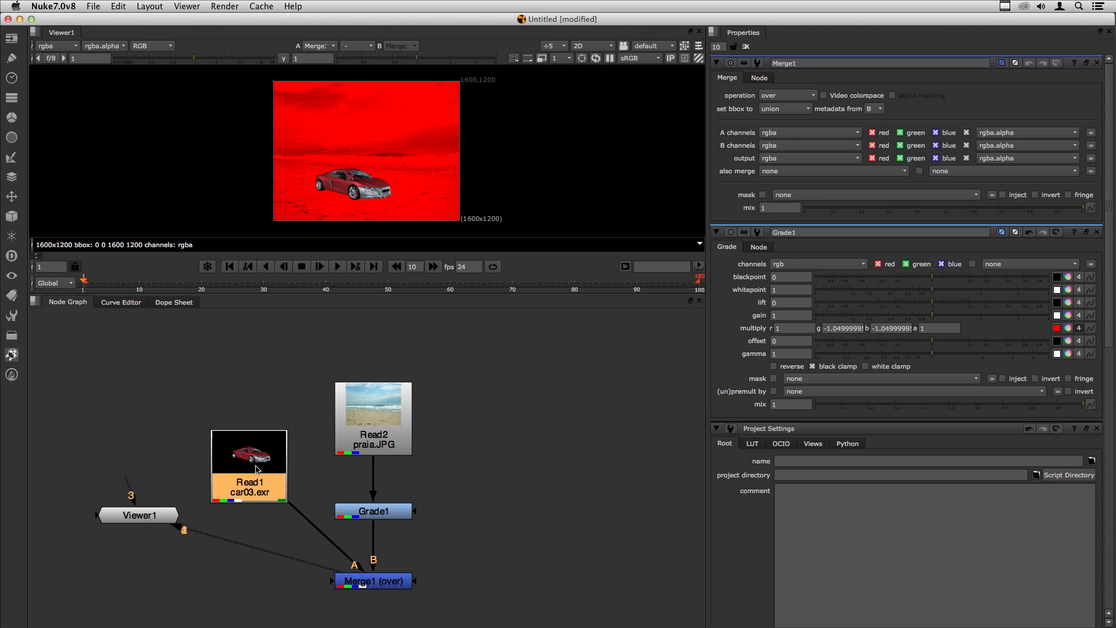
pyautogui.click(386, 515)
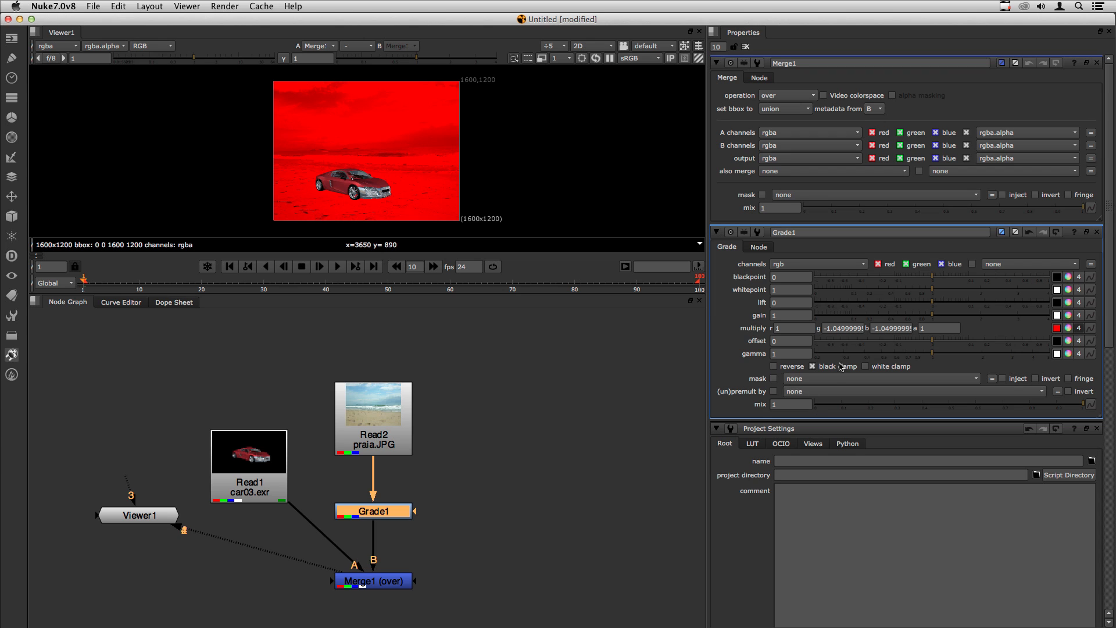
# Step: Clear the open property panels, limit the Properties bin to 2 panels, and open node properties to check the limit
pyautogui.click(746, 48)
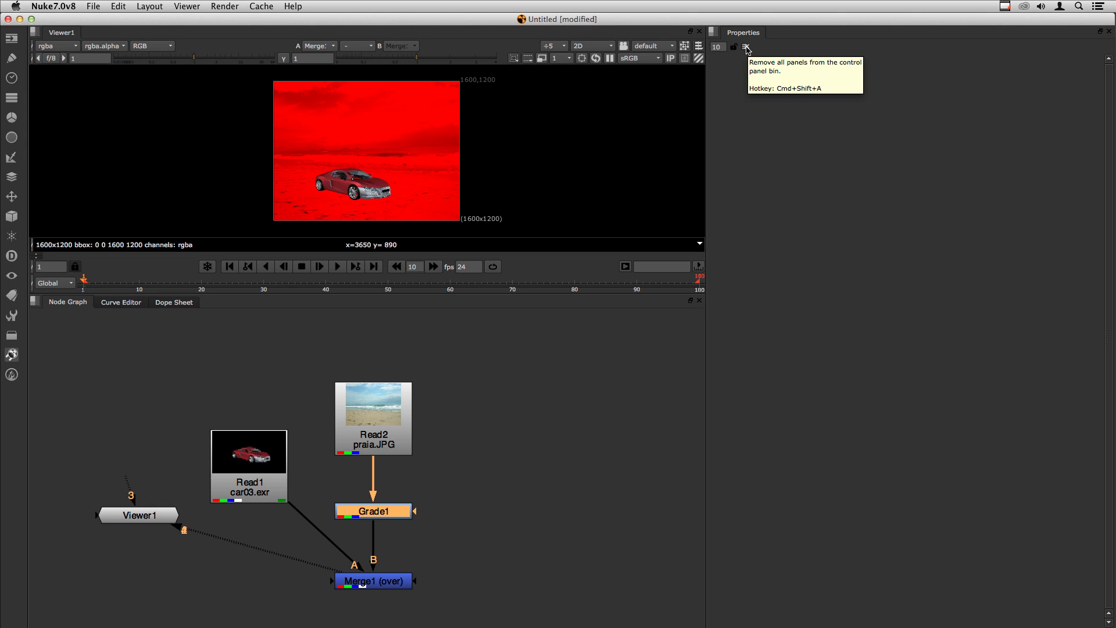
pyautogui.doubleClick(378, 582)
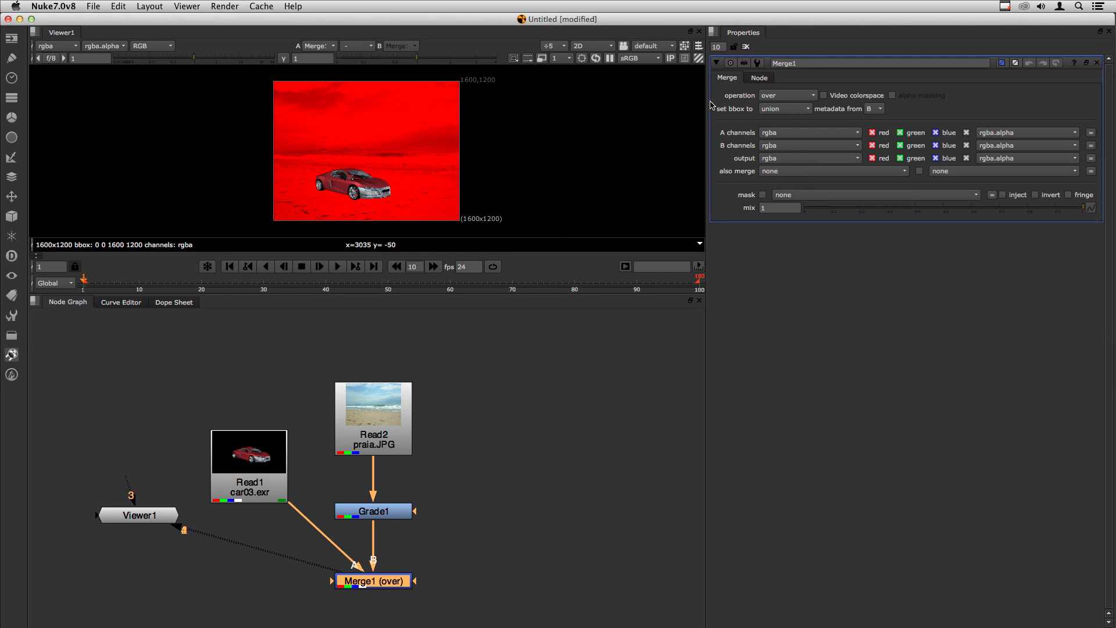
pyautogui.click(721, 47)
pyautogui.press('BackSpace')
pyautogui.write('2')
pyautogui.doubleClick(378, 511)
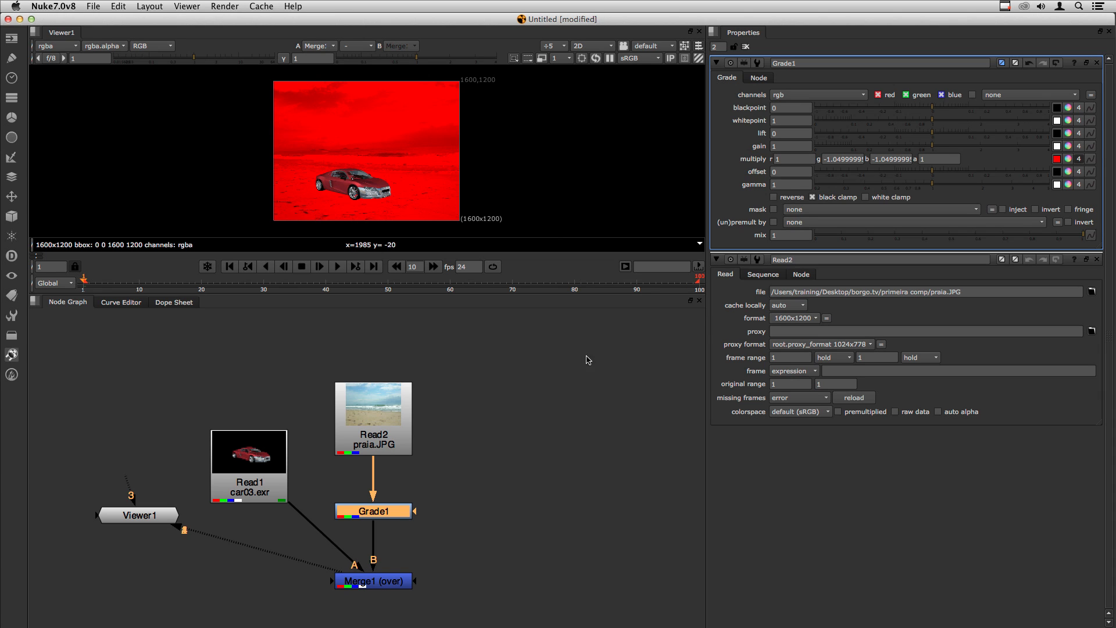
# Step: Clear the property panels, open only Merge1's properties, and review its operations while keeping over
pyautogui.click(746, 46)
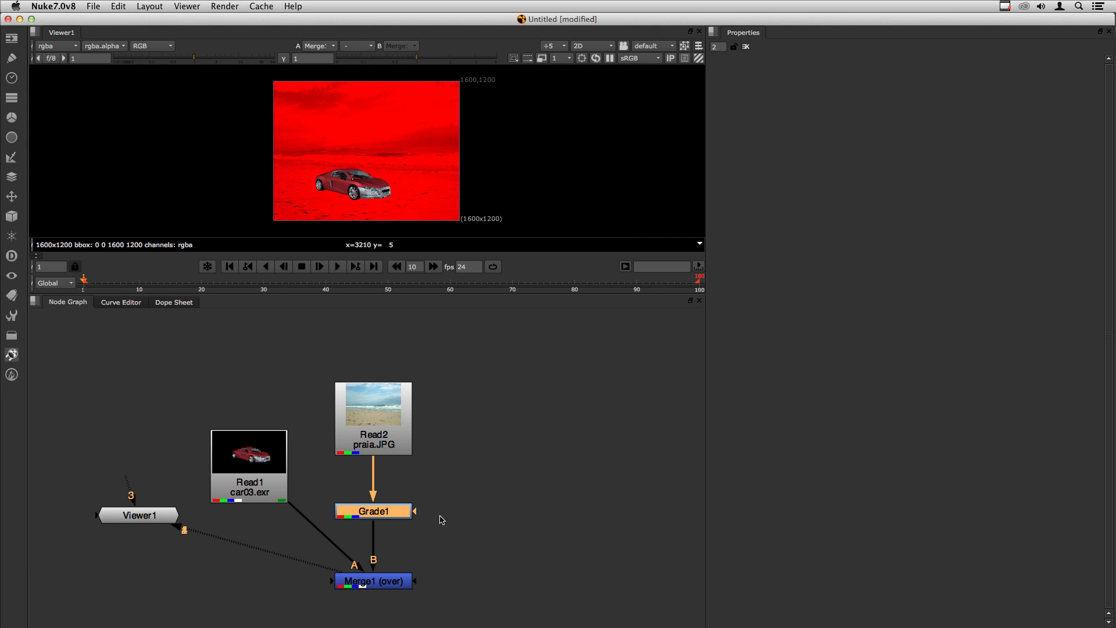
pyautogui.click(381, 584)
pyautogui.doubleClick(380, 584)
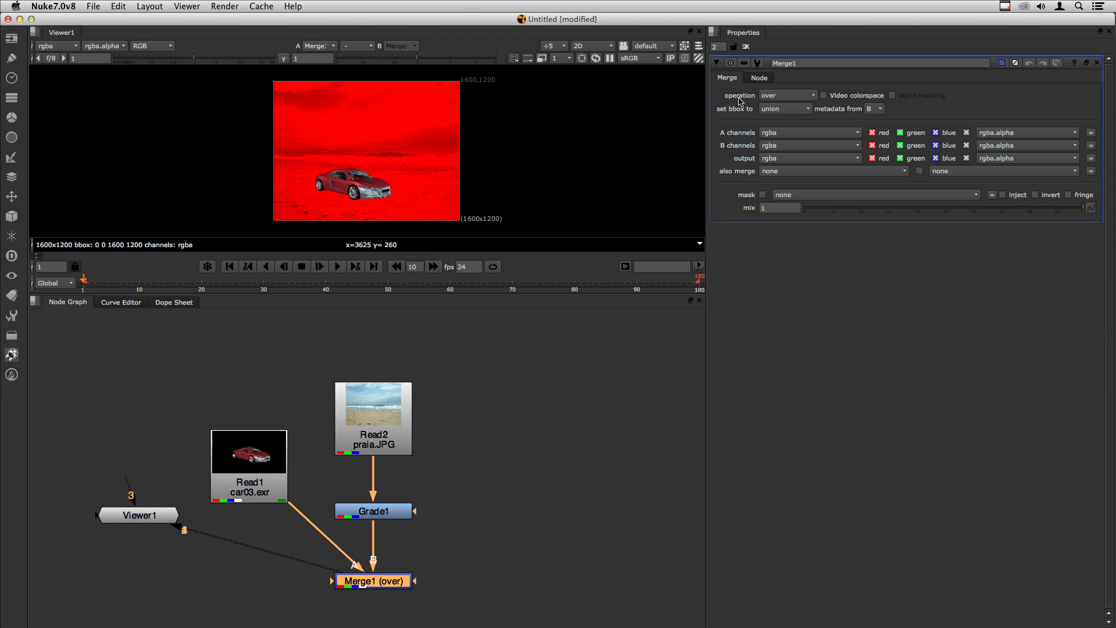
pyautogui.click(797, 96)
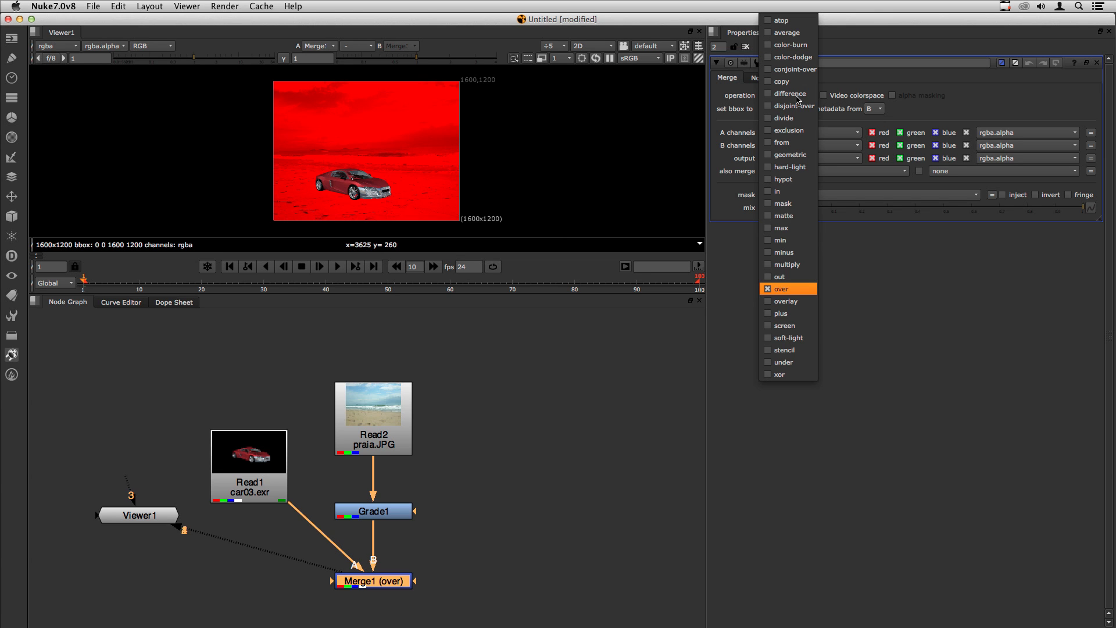
pyautogui.click(791, 289)
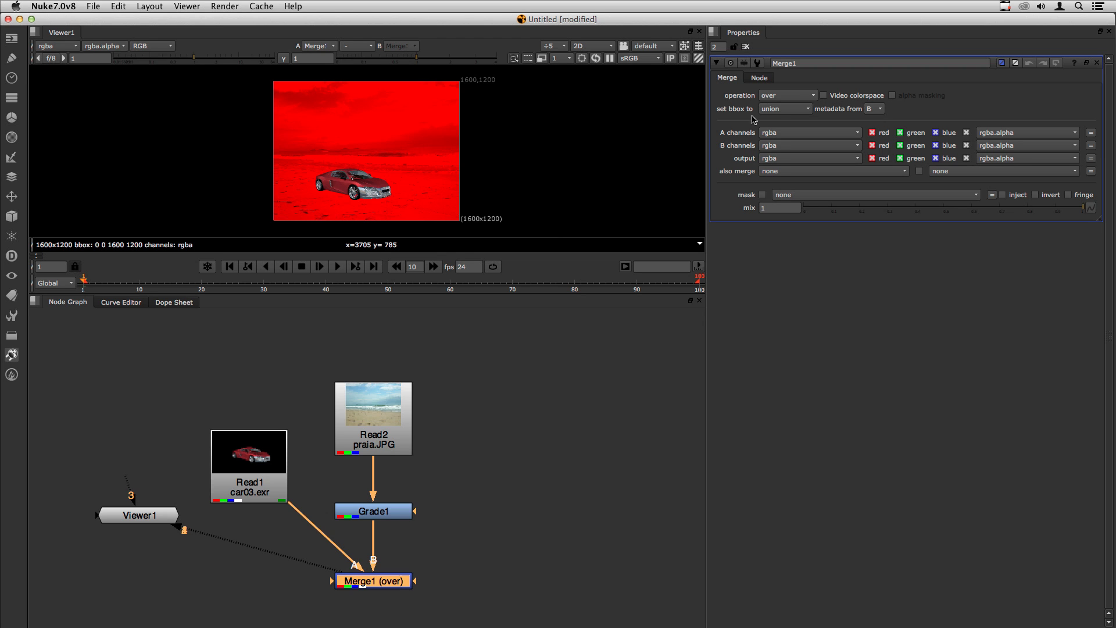
# Step: Try A, B and intersection for the Merge node's bounding box, and set it back to union
pyautogui.click(780, 113)
pyautogui.click(779, 134)
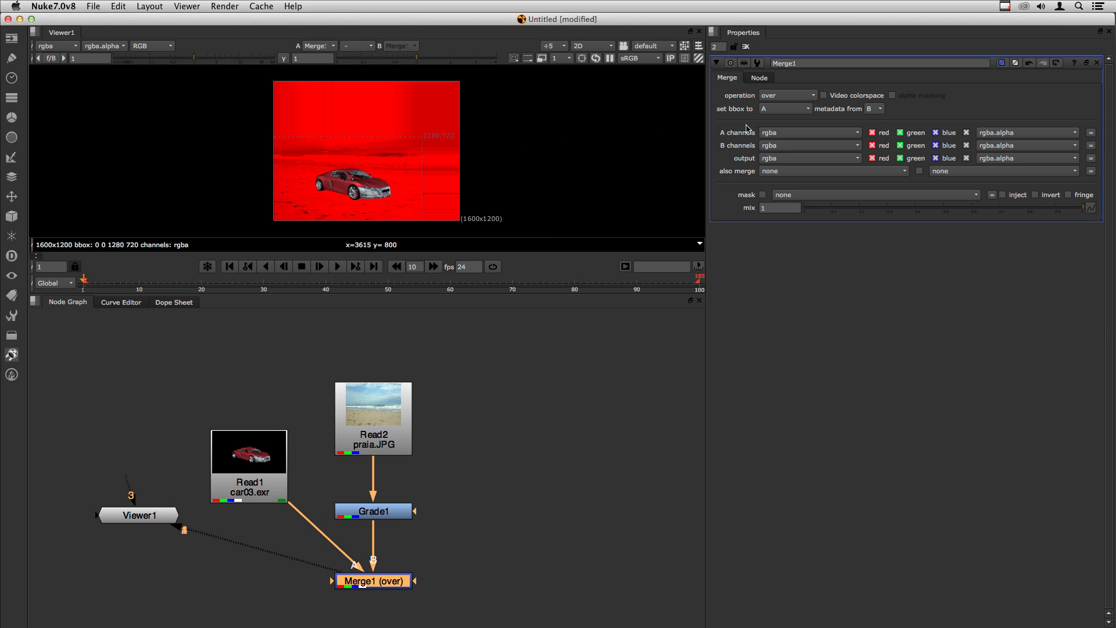
pyautogui.click(767, 111)
pyautogui.click(774, 123)
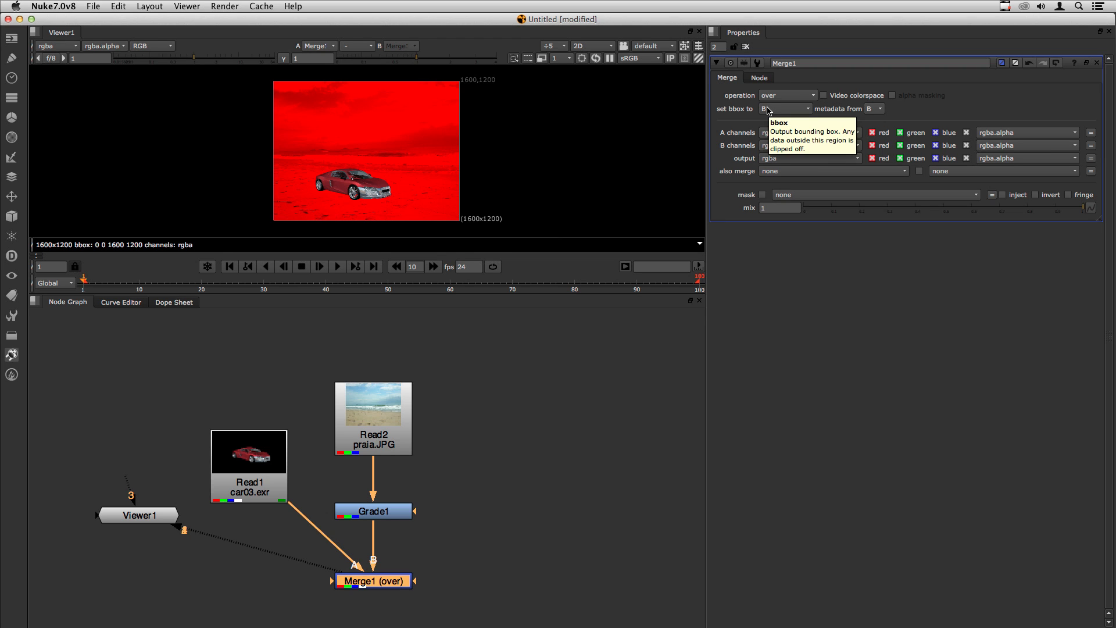
pyautogui.click(768, 109)
pyautogui.click(786, 87)
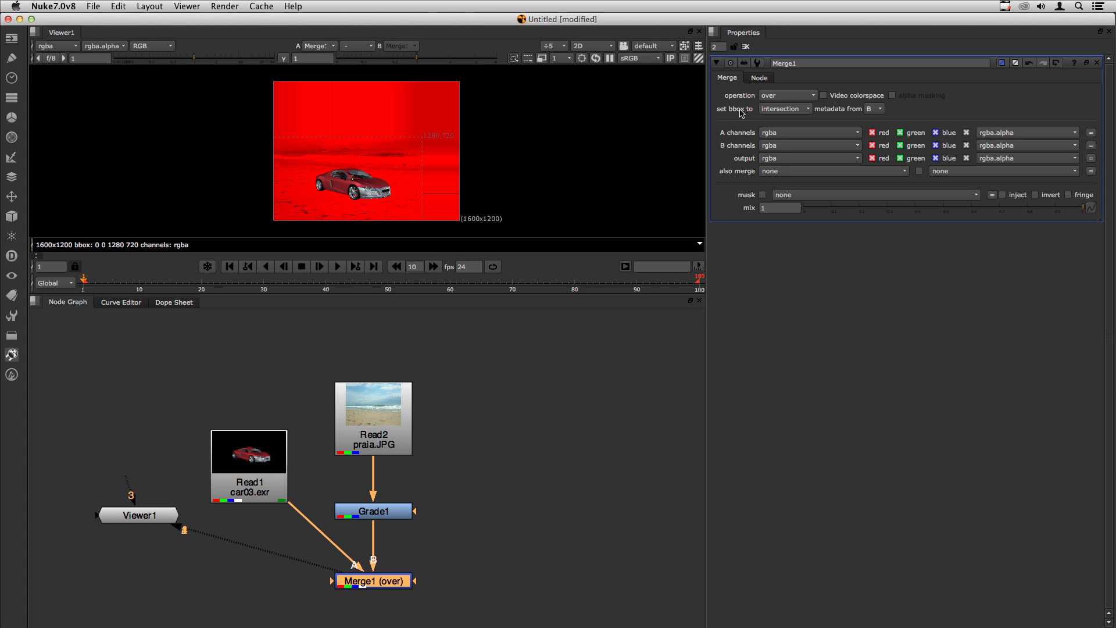
pyautogui.click(781, 110)
pyautogui.click(782, 98)
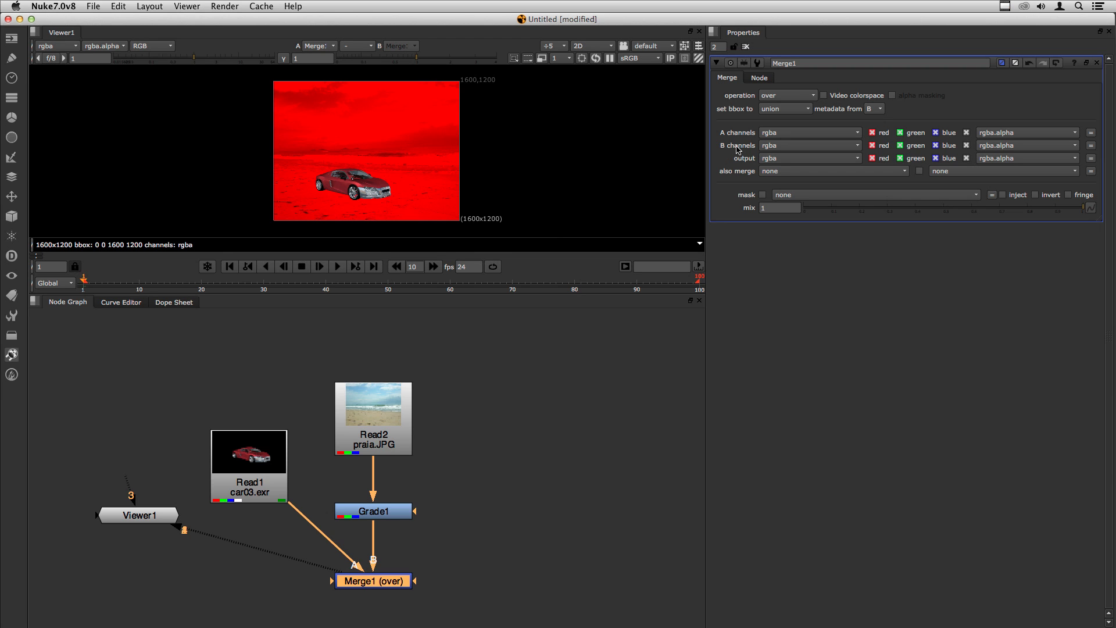
# Step: Examine the layers offered for the Merge's B channels and the other layers available in the viewer
pyautogui.click(780, 152)
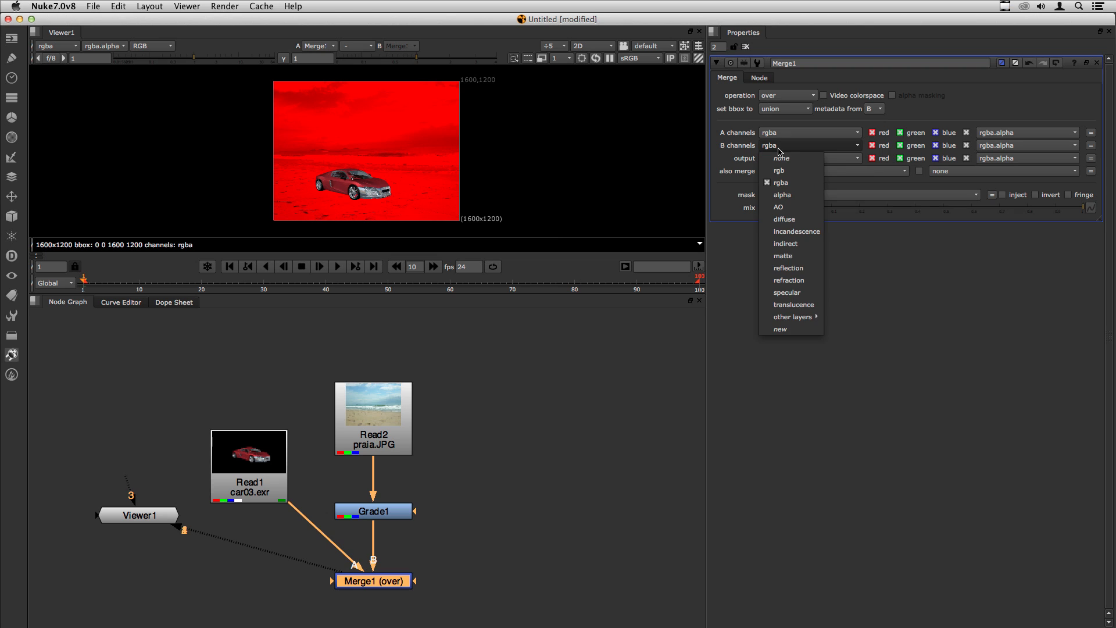
pyautogui.click(779, 152)
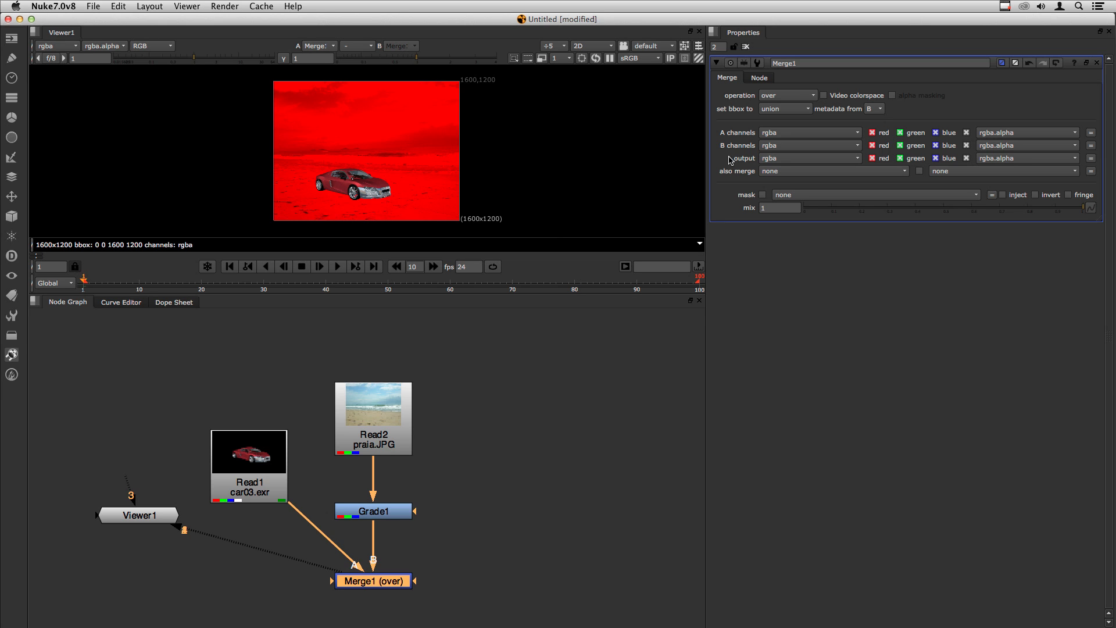
pyautogui.click(64, 46)
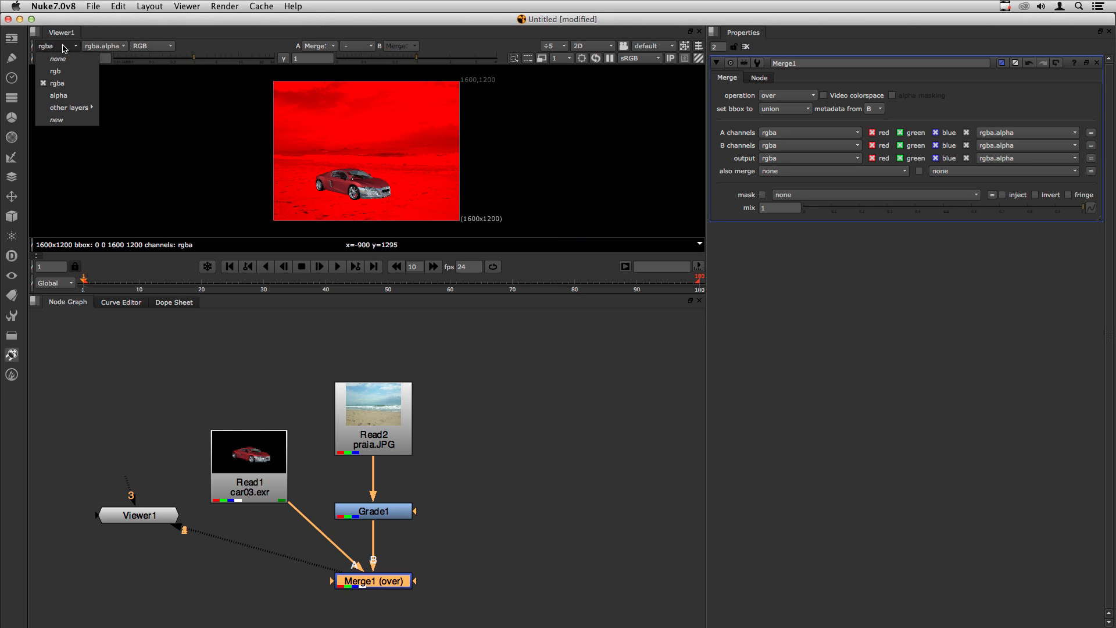
pyautogui.moveTo(71, 109)
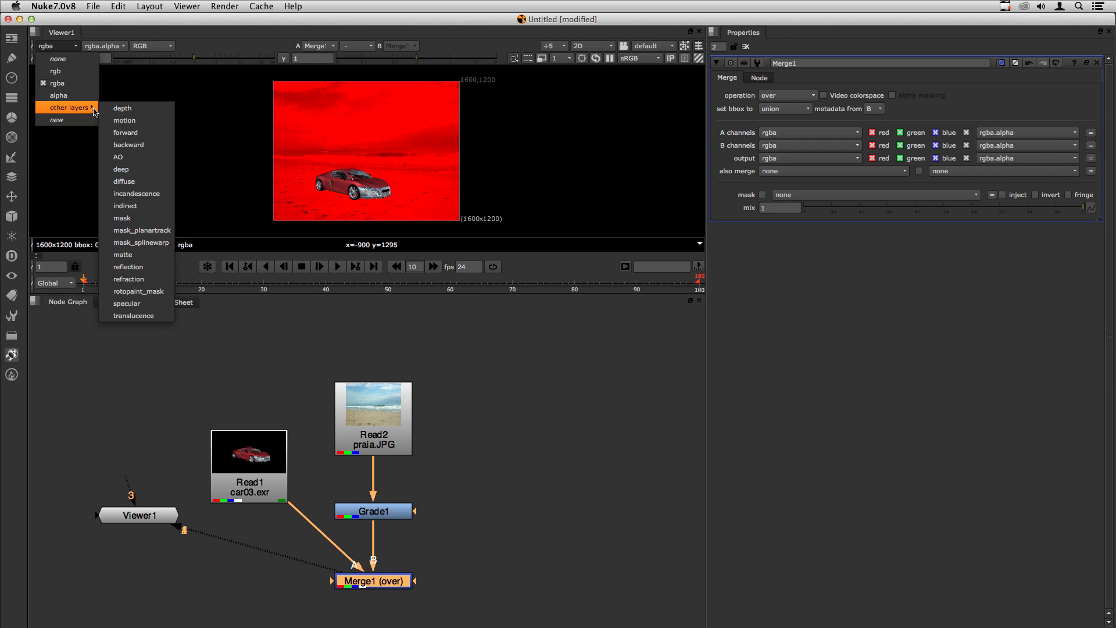
pyautogui.click(156, 93)
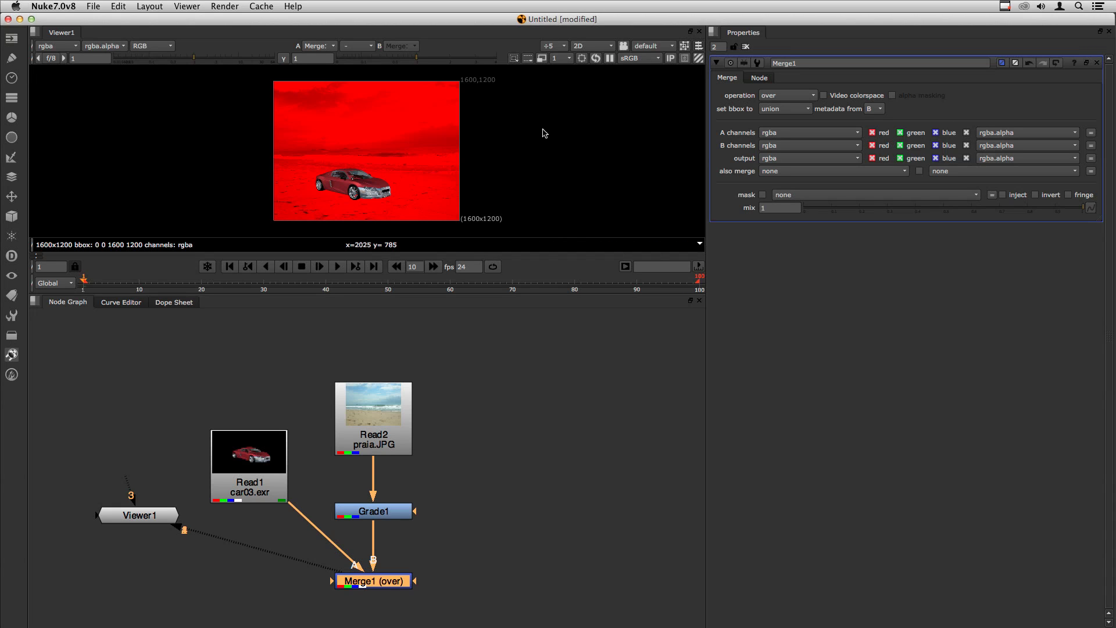
# Step: Try the diffuse layer for the Merge's A channels, and set them back to rgba
pyautogui.click(778, 138)
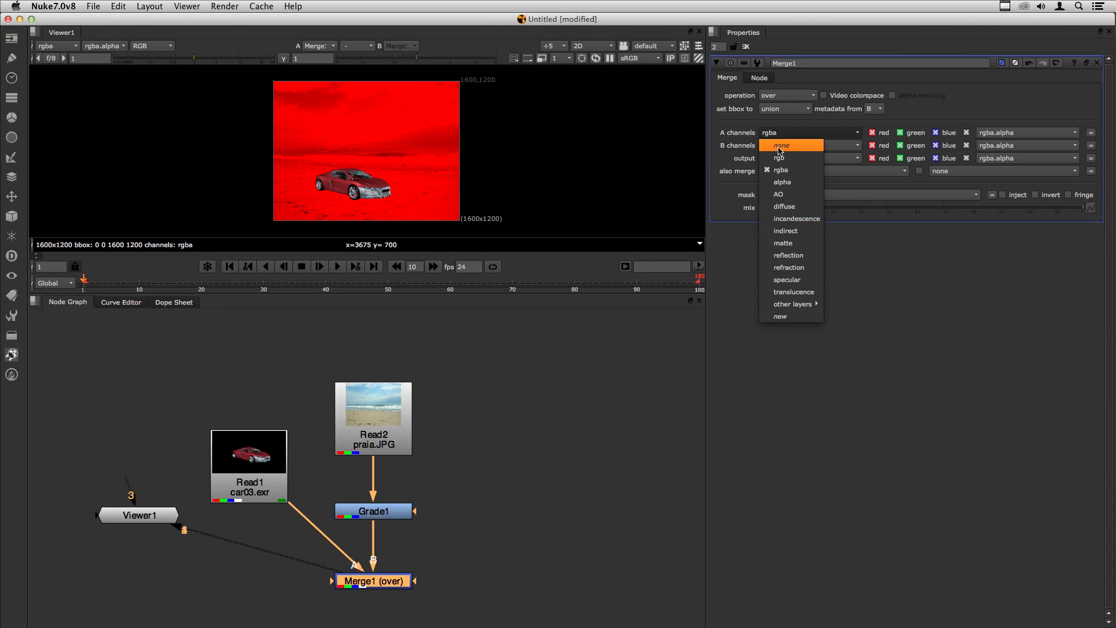
pyautogui.click(788, 211)
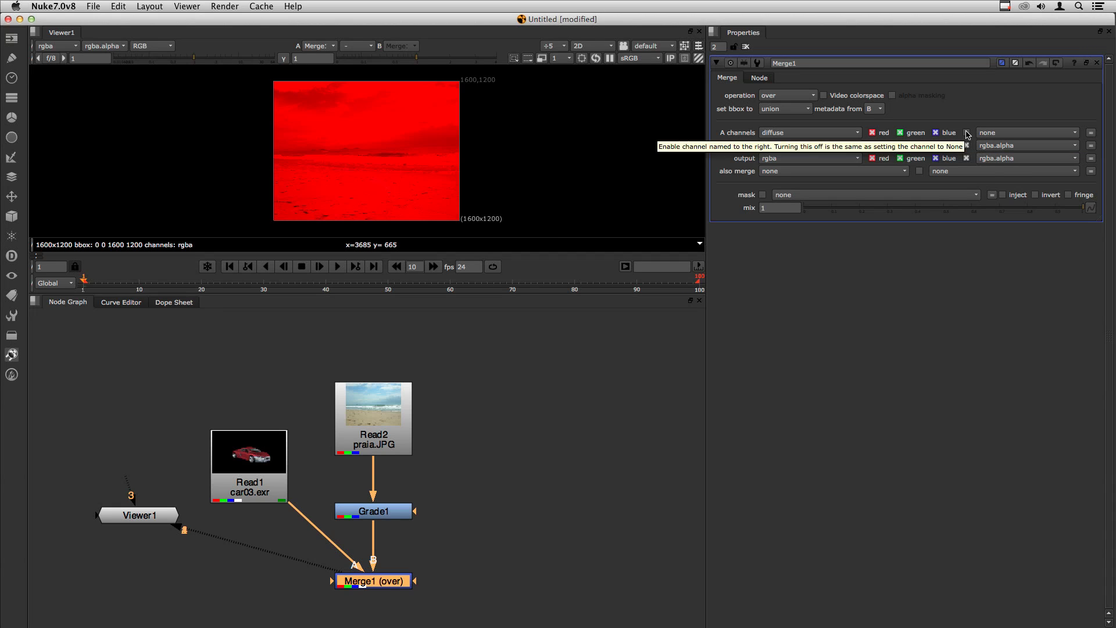
pyautogui.click(832, 135)
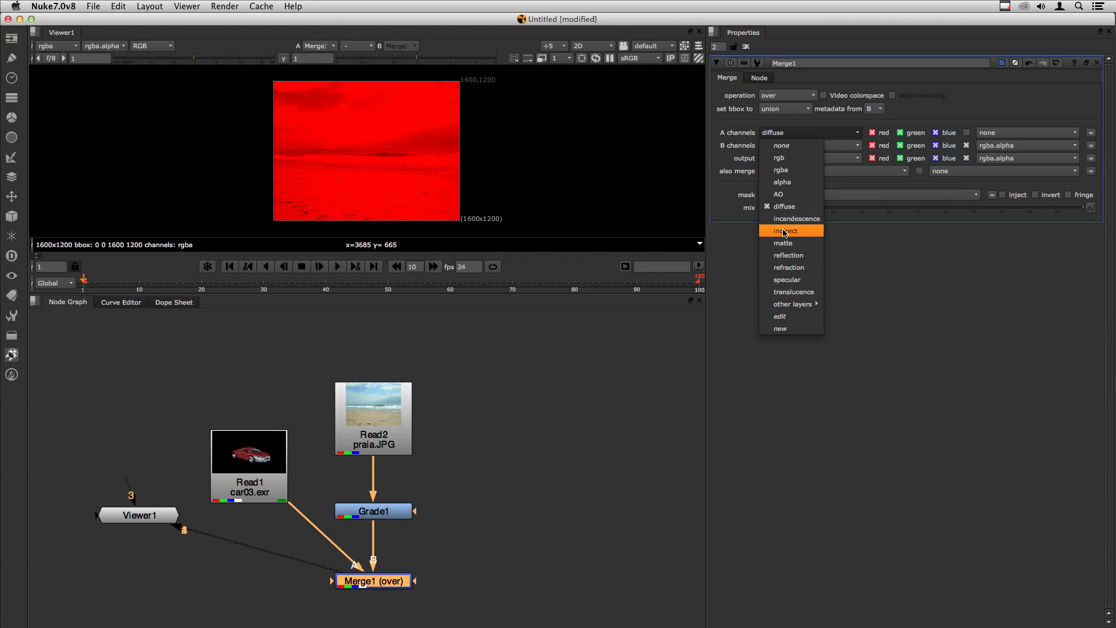
pyautogui.click(788, 171)
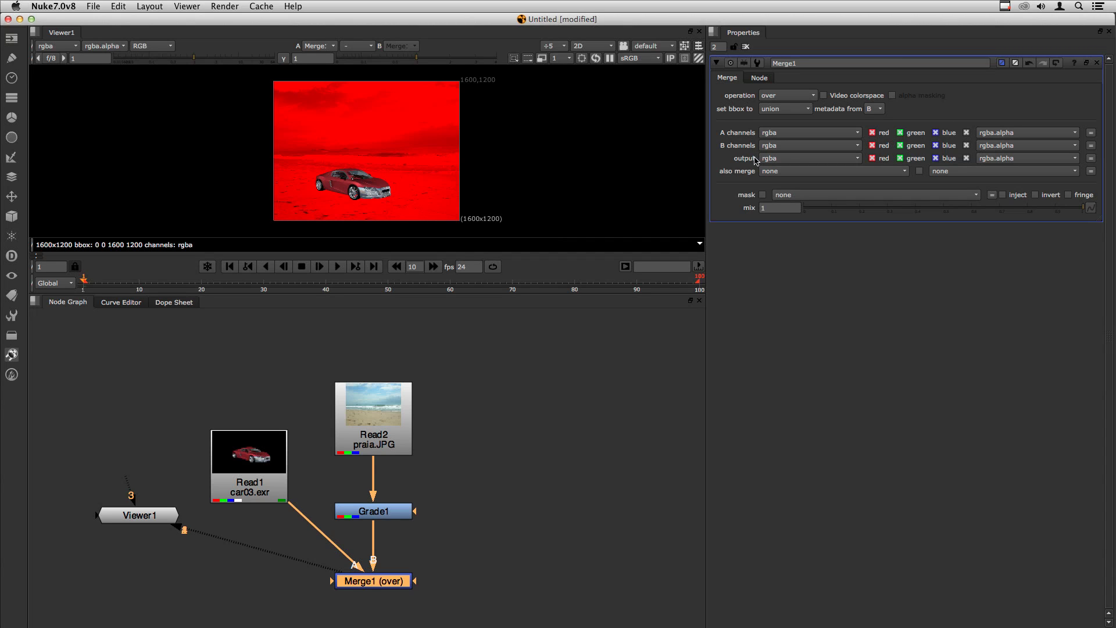
# Step: Send the Merge output to the diffuse layer, view that layer, and return the viewer and output to rgba
pyautogui.click(779, 160)
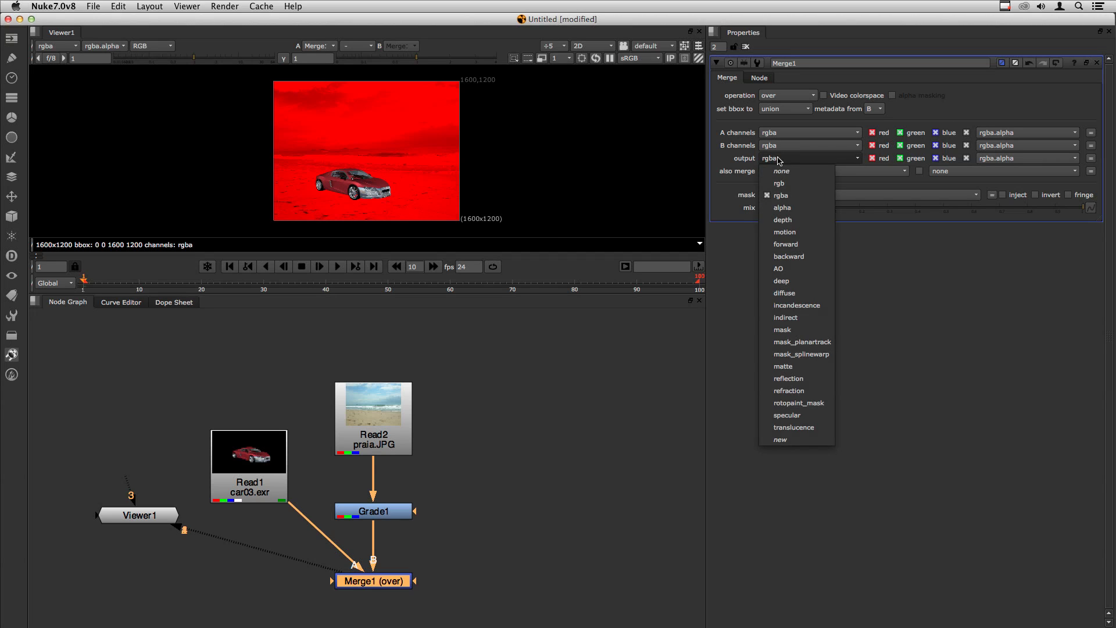
pyautogui.click(786, 293)
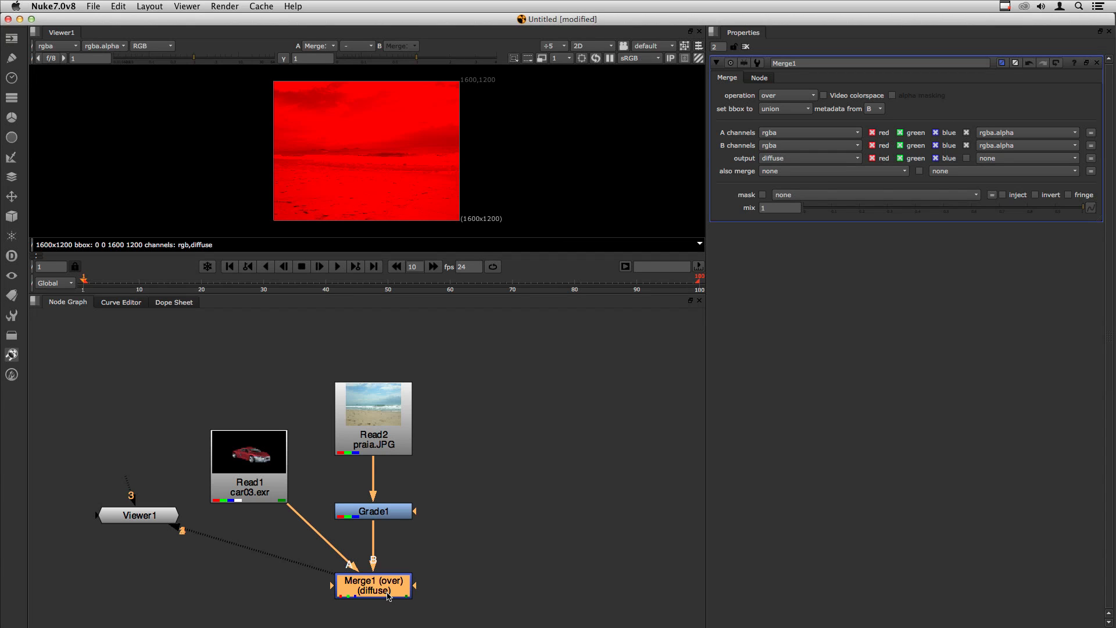
pyautogui.click(53, 44)
pyautogui.click(73, 109)
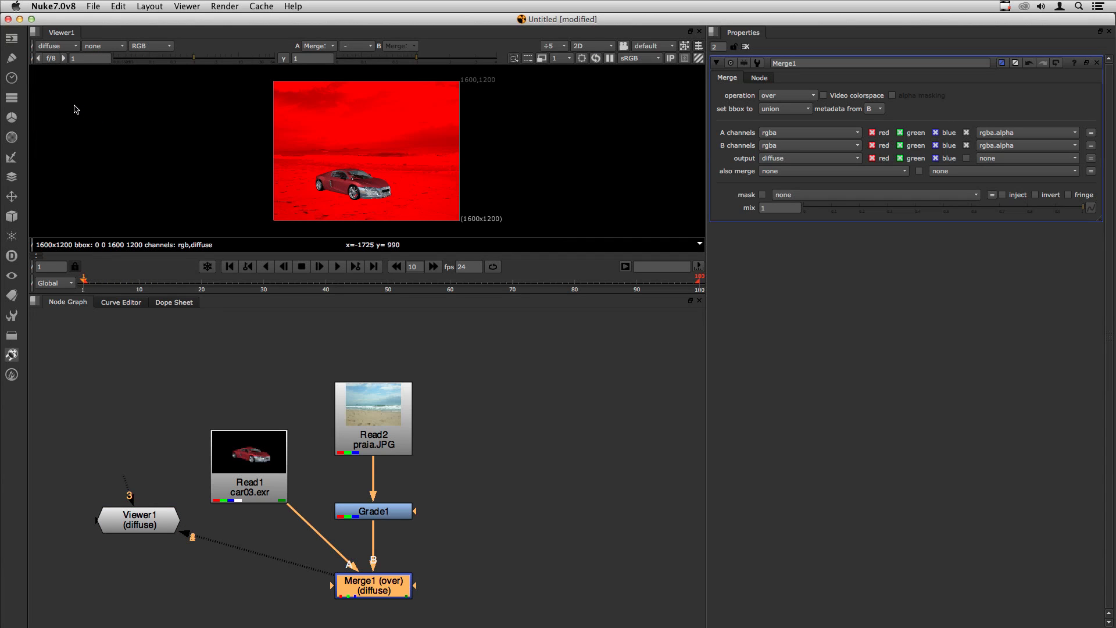
pyautogui.click(62, 49)
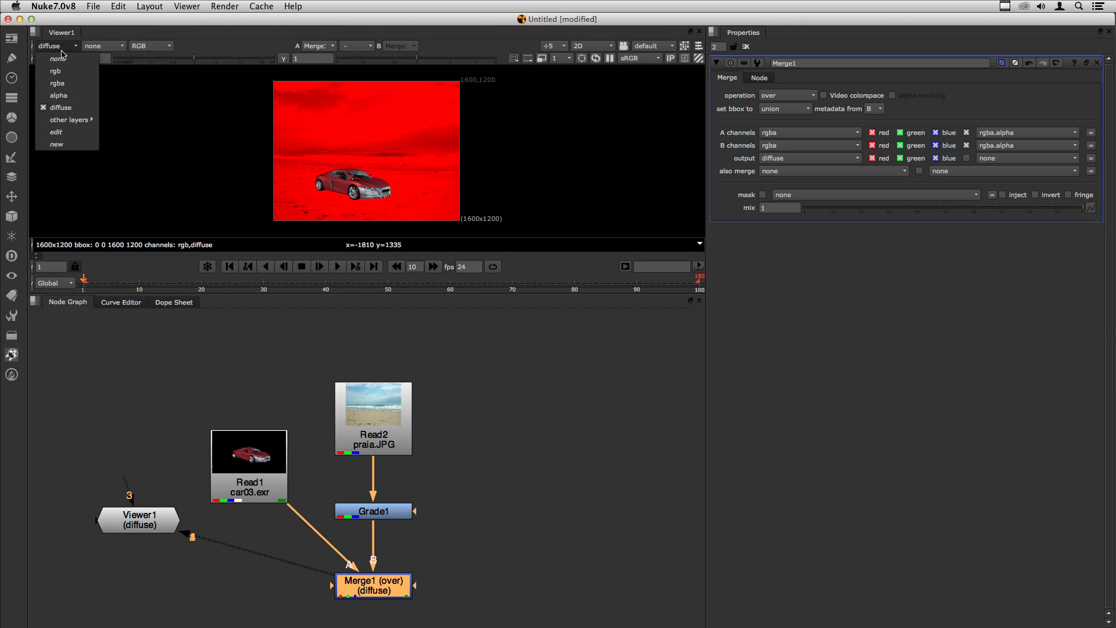
pyautogui.click(64, 83)
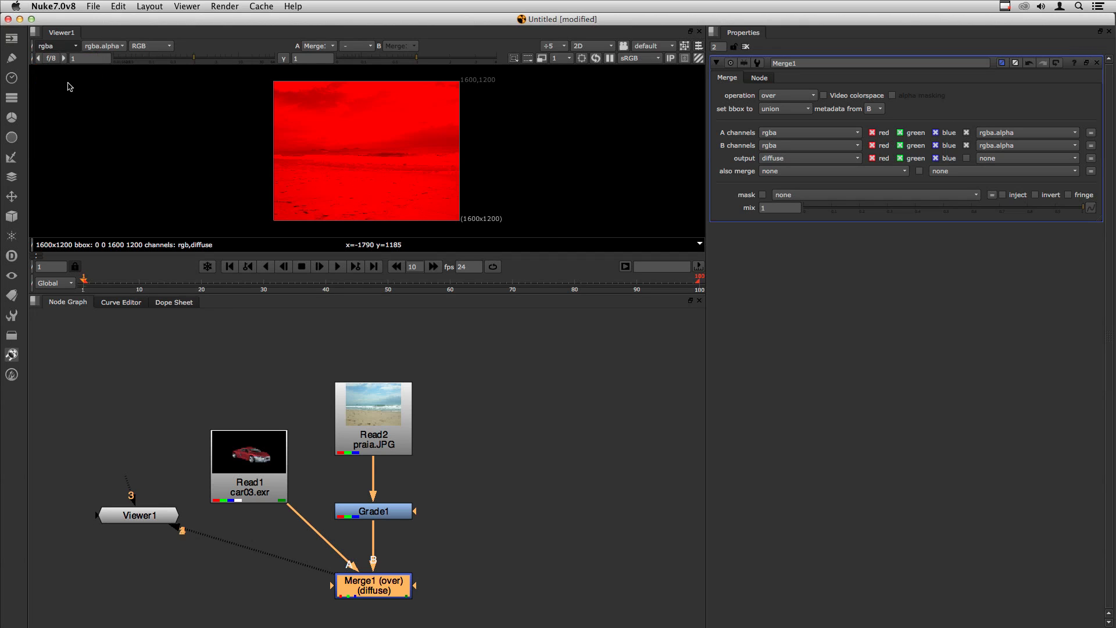
pyautogui.click(767, 160)
pyautogui.click(780, 196)
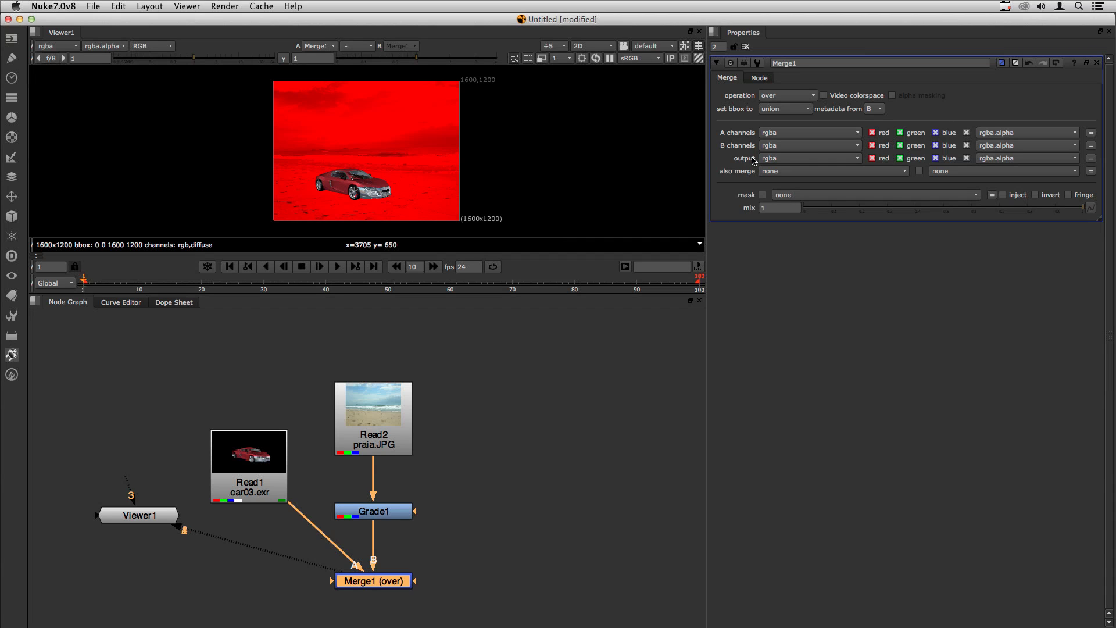
# Step: Examine the layers offered for the Merge's output and also merge settings
pyautogui.click(791, 159)
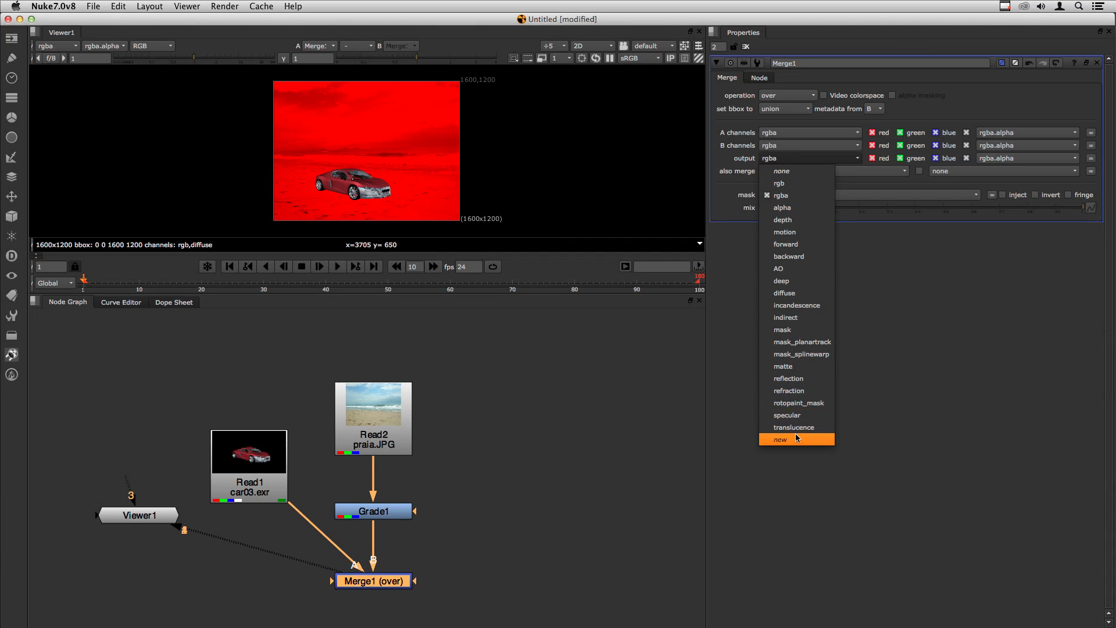
pyautogui.click(737, 346)
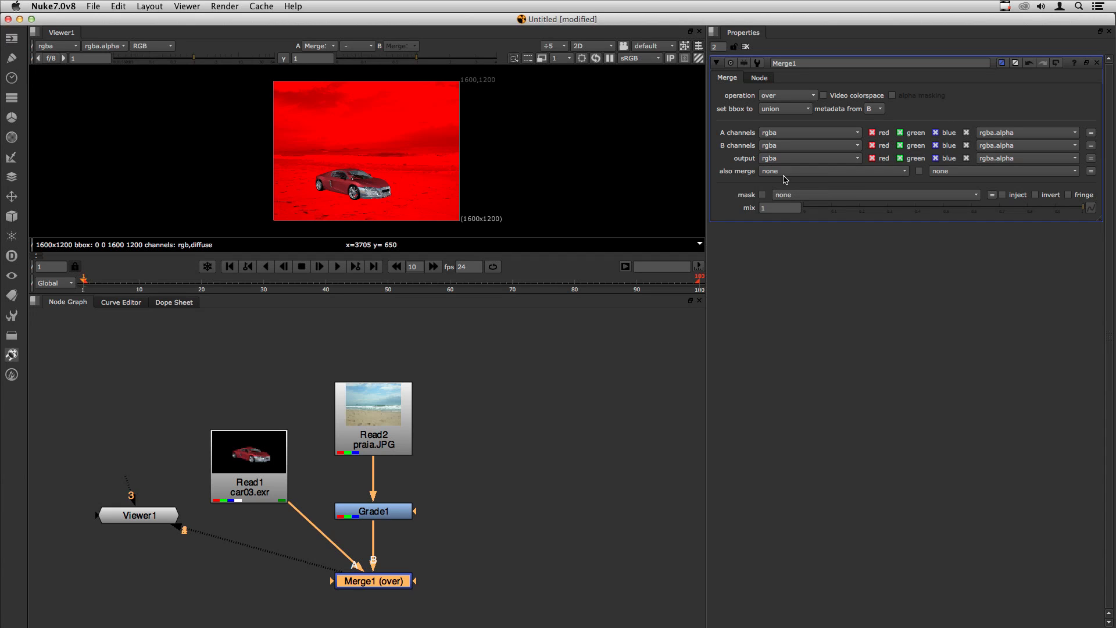
pyautogui.click(791, 173)
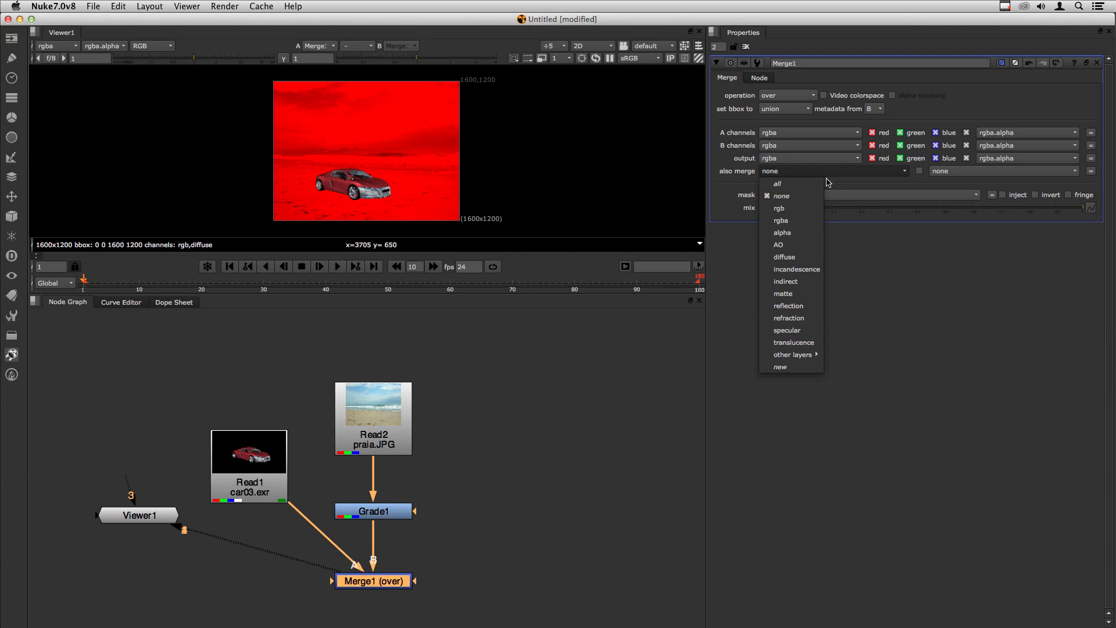
pyautogui.click(579, 435)
pyautogui.moveTo(488, 491); pyautogui.dragTo(492, 409, button='middle')
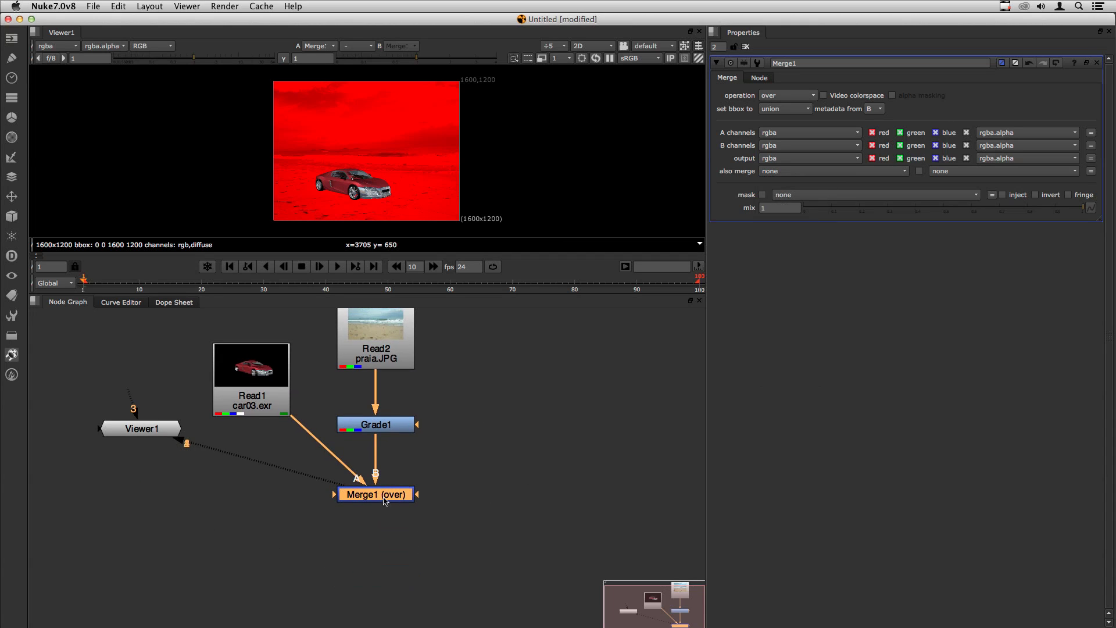
pyautogui.moveTo(387, 500); pyautogui.dragTo(391, 496)
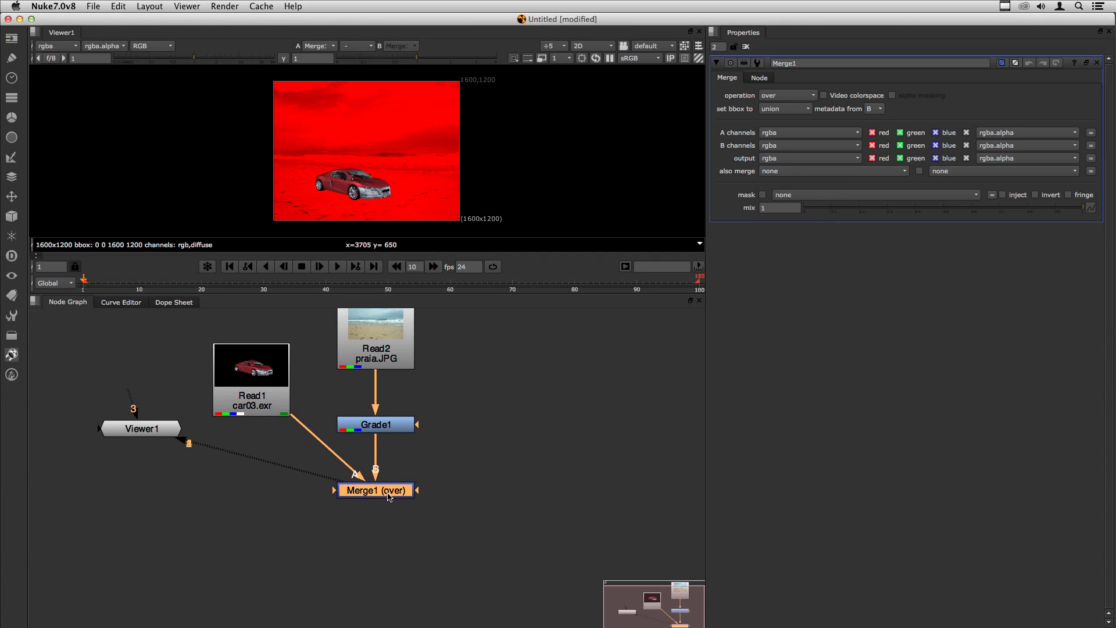
# Step: Try all and rgba for the Merge's also merge setting, and set it back to none
pyautogui.click(793, 172)
pyautogui.click(795, 184)
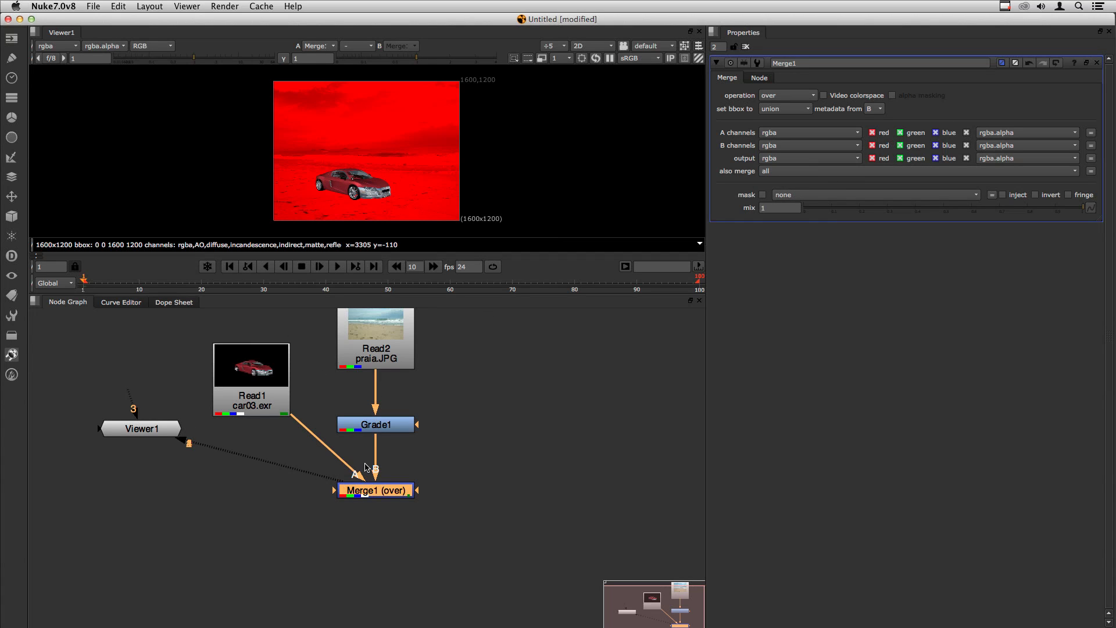
pyautogui.click(789, 174)
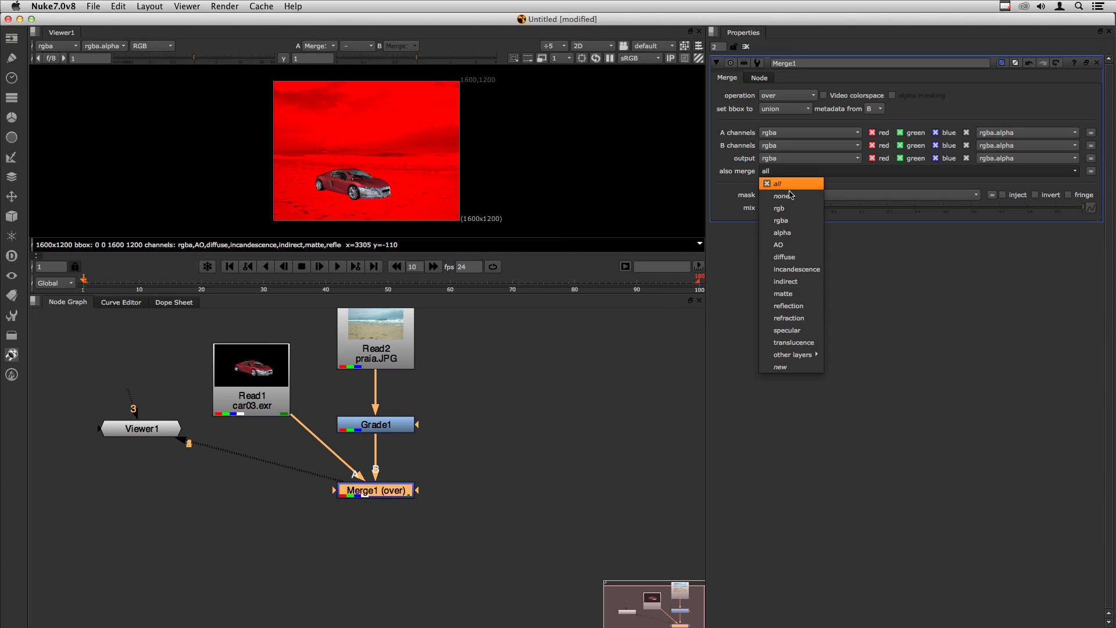
pyautogui.click(793, 222)
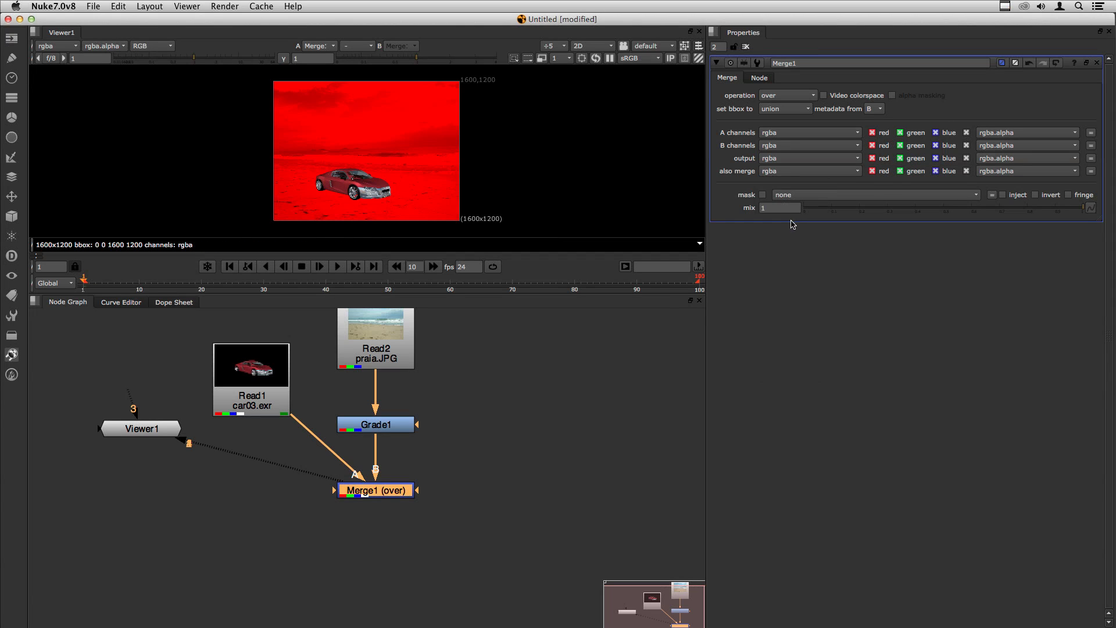
pyautogui.click(774, 175)
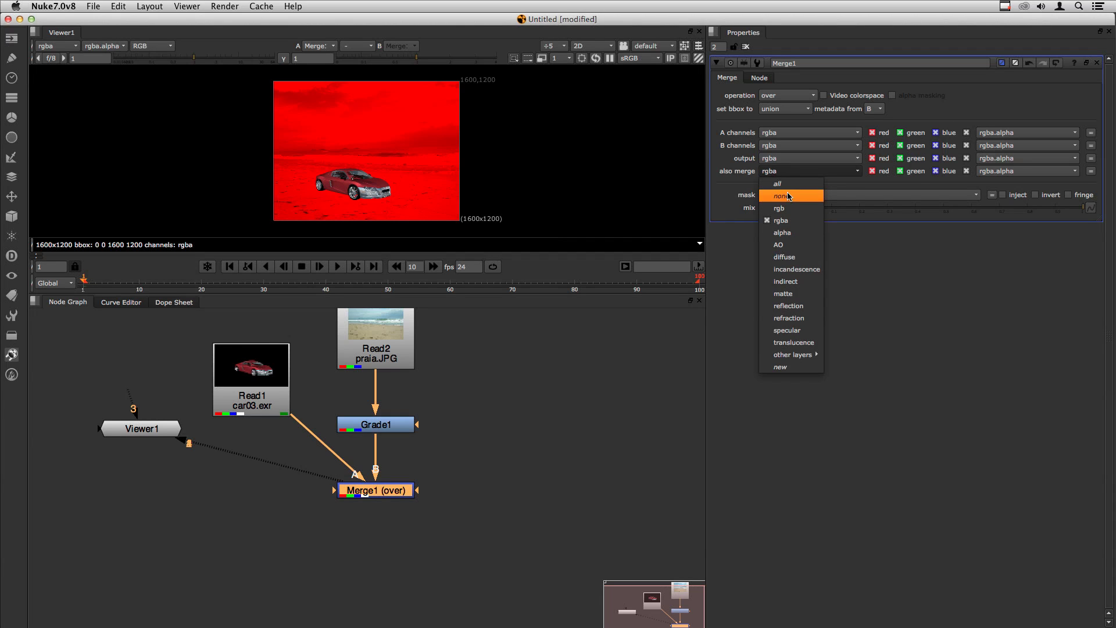
pyautogui.click(785, 196)
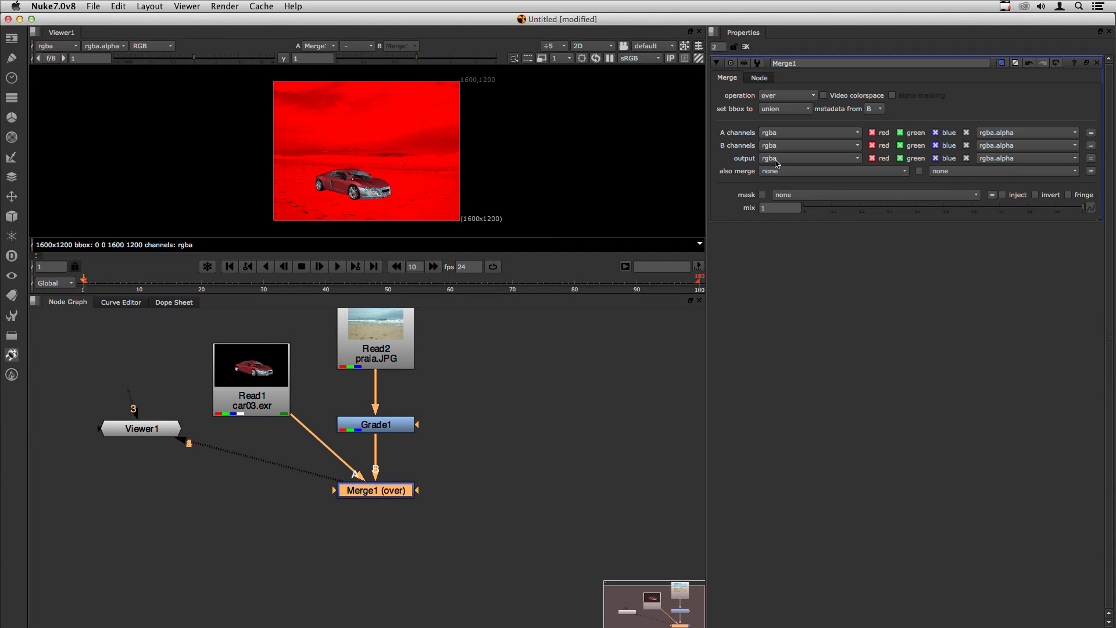
# Step: View the Merge1 node's result and show its diffuse layer in the viewer
pyautogui.click(419, 510)
pyautogui.click(389, 495)
pyautogui.press('1')
pyautogui.click(392, 495)
pyautogui.click(55, 46)
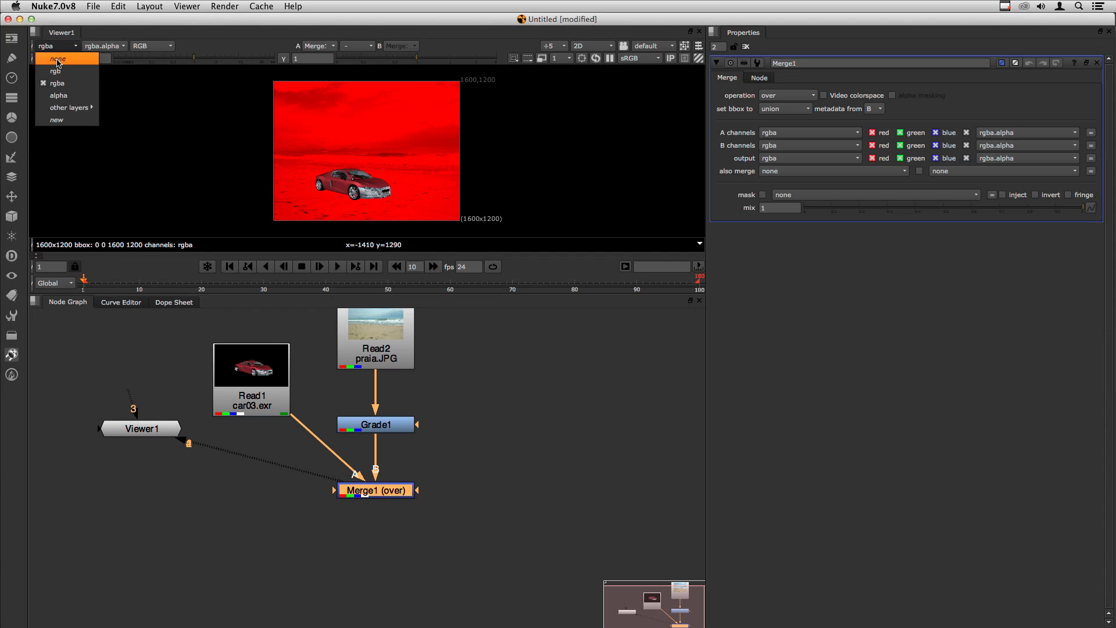
pyautogui.moveTo(68, 111)
pyautogui.click(124, 181)
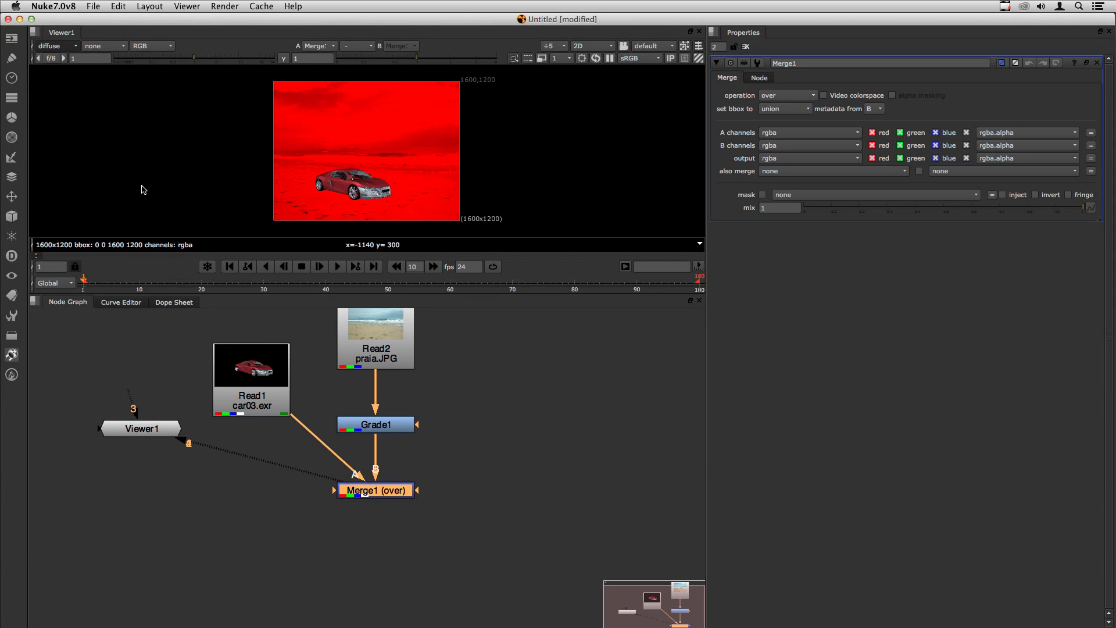
pyautogui.click(513, 462)
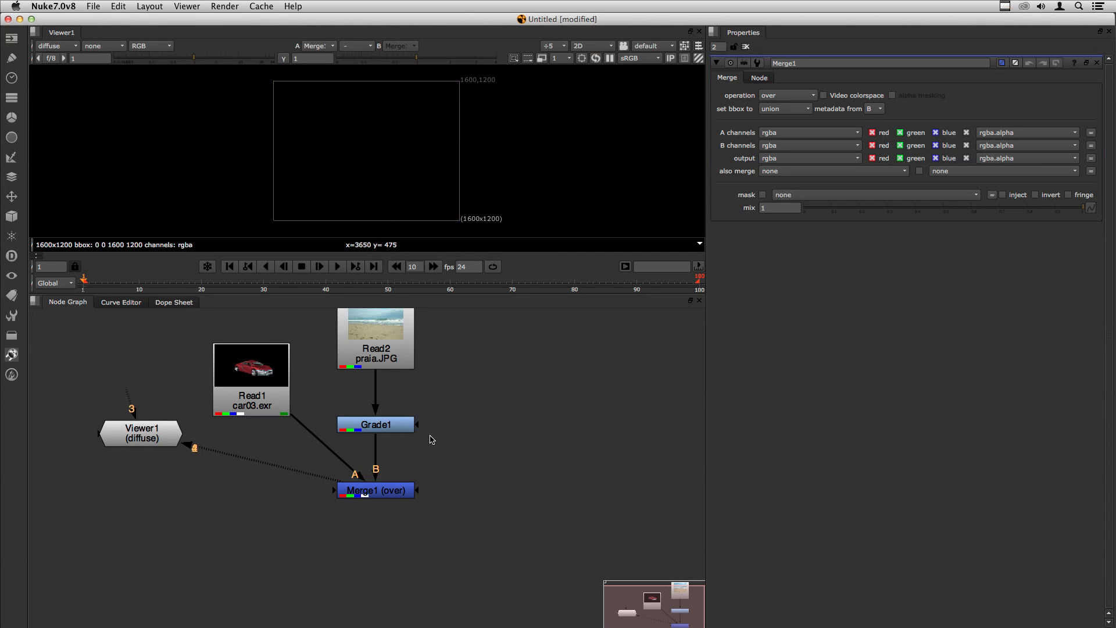
pyautogui.click(389, 487)
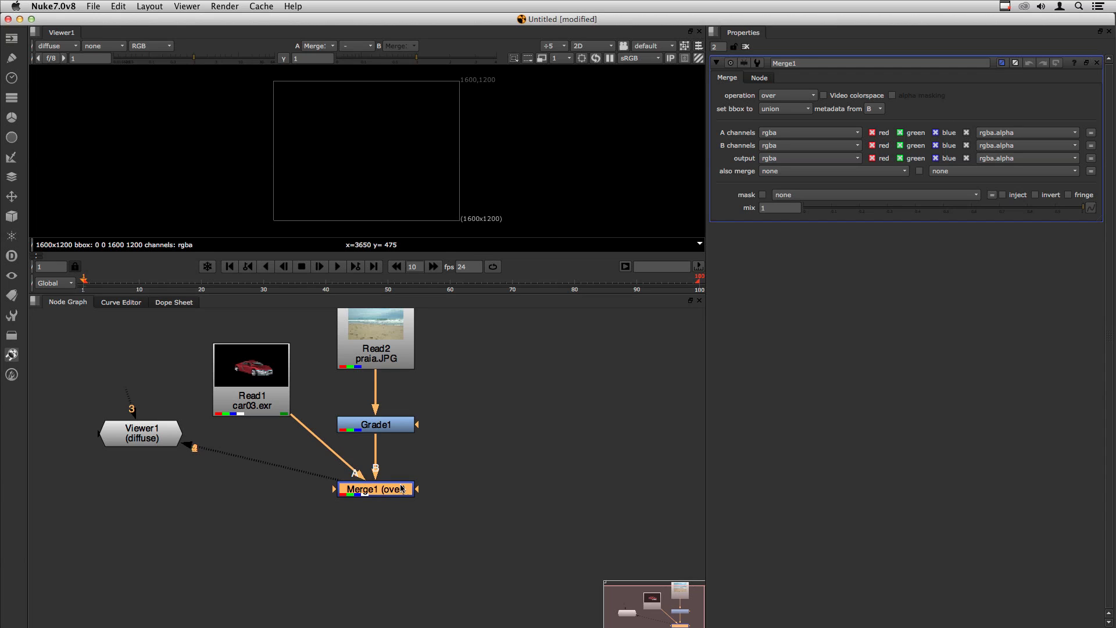
# Step: Set the Merge's also merge to all and inspect the diffuse layer carried over from the car render
pyautogui.click(785, 172)
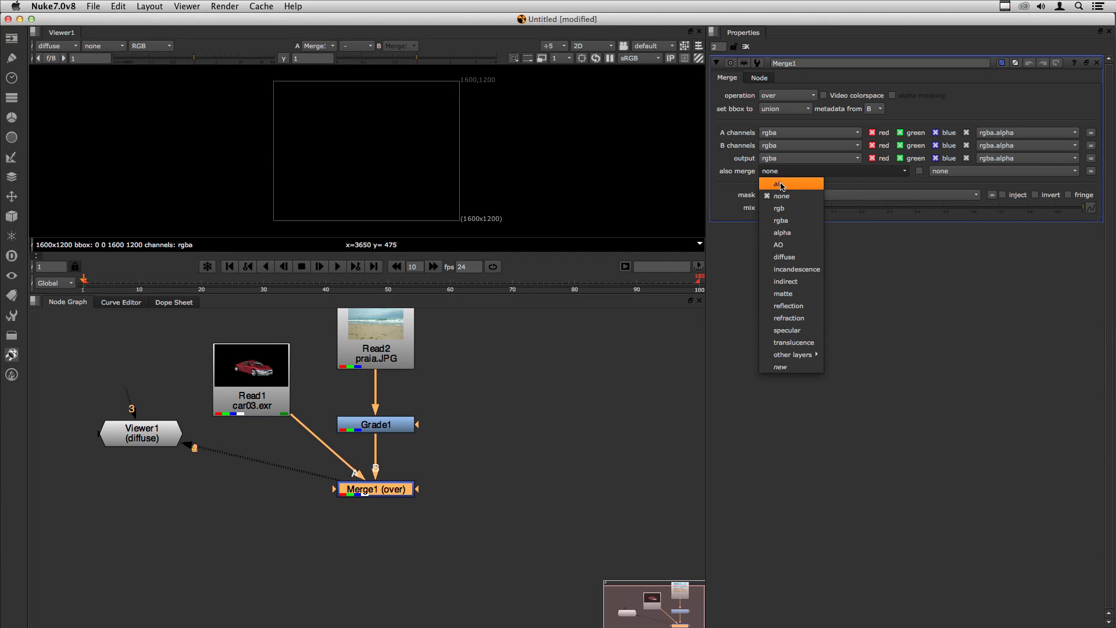
pyautogui.click(782, 185)
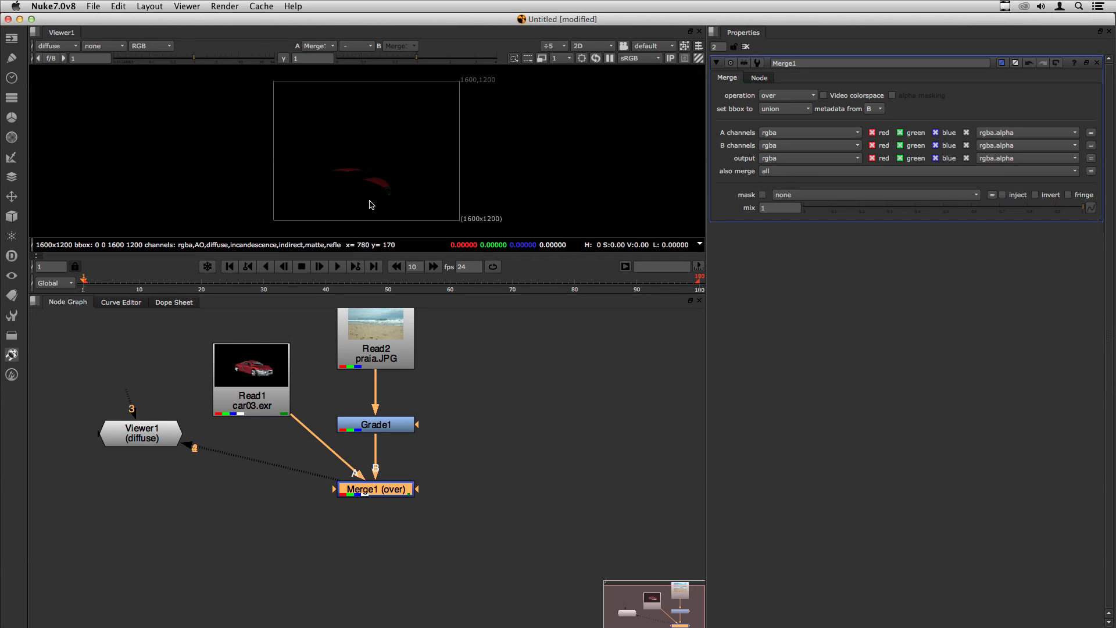
pyautogui.moveTo(263, 376); pyautogui.dragTo(259, 369)
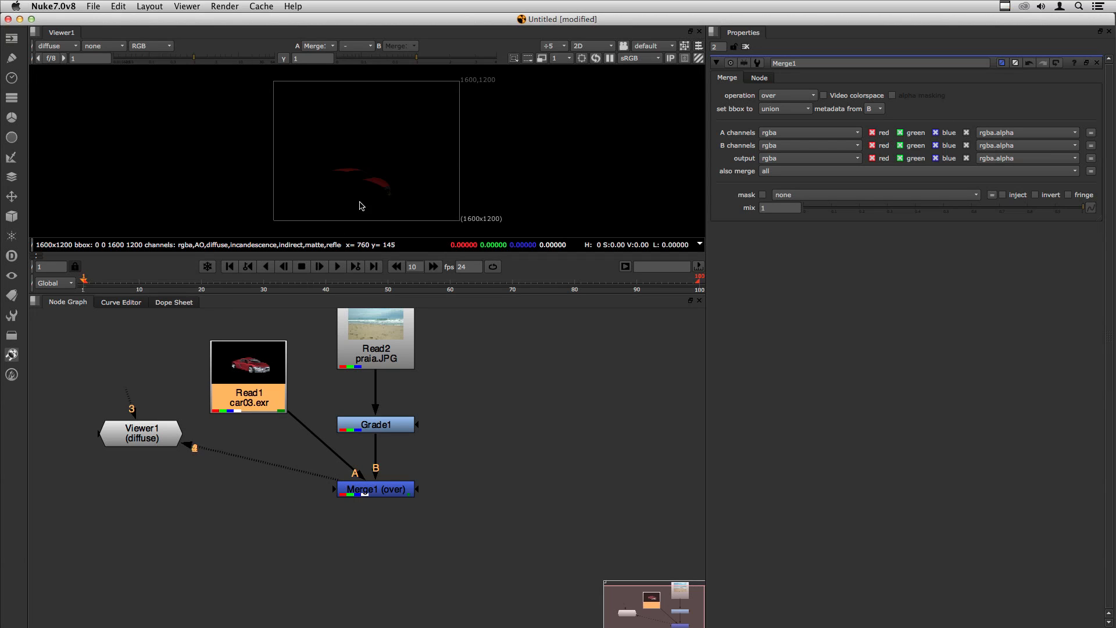
pyautogui.click(391, 494)
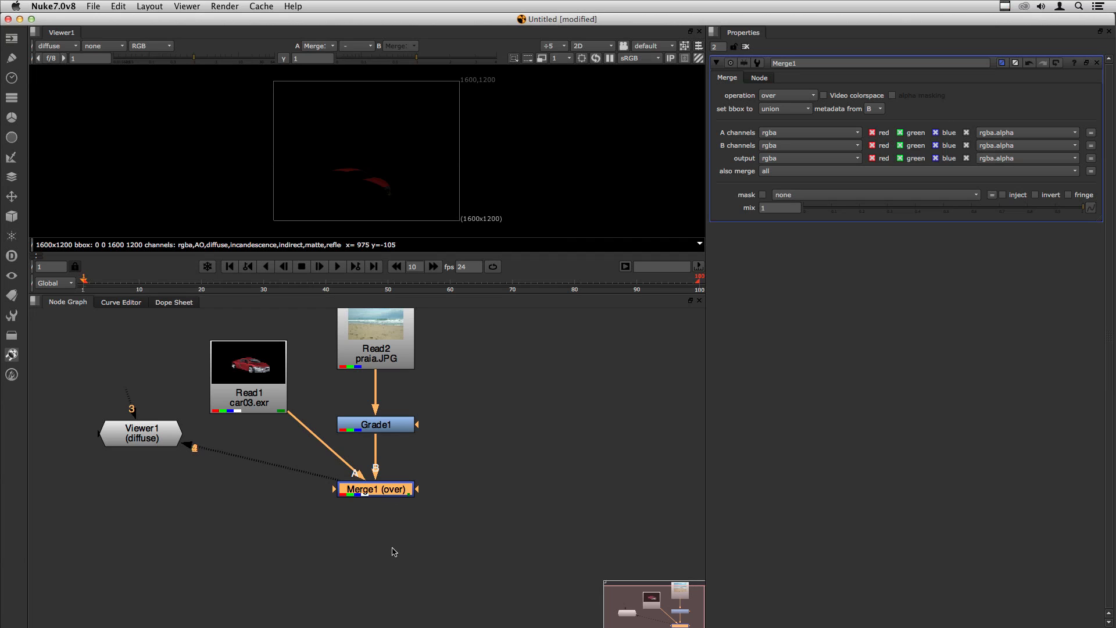
# Step: Try diffuse for the Merge's also merge setting, then undo back to none and return the viewer to rgba
pyautogui.click(782, 173)
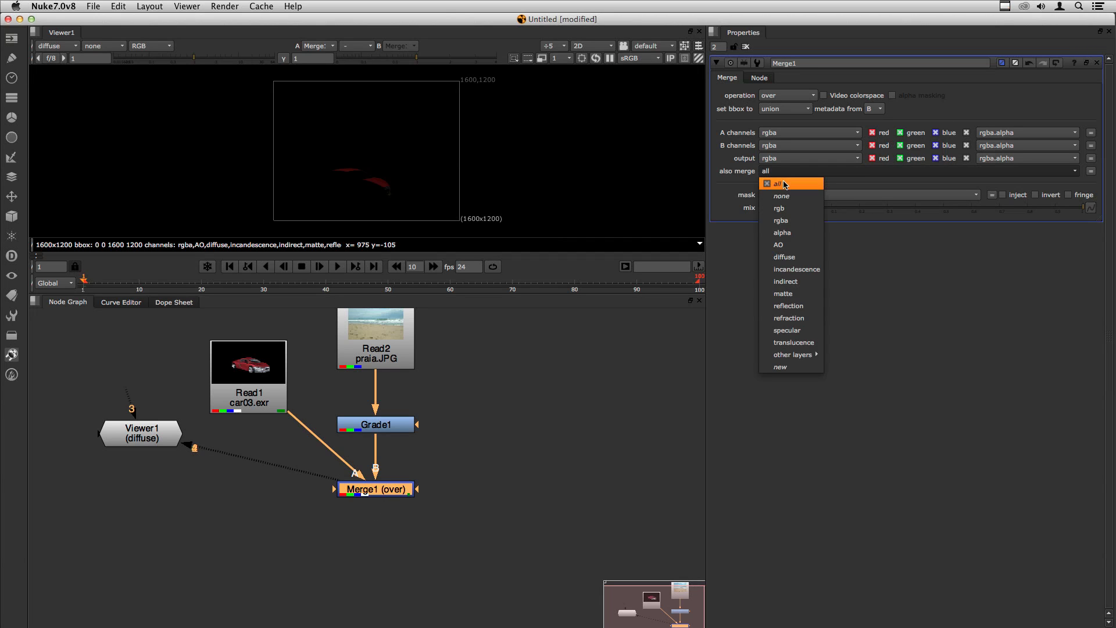
pyautogui.click(783, 258)
pyautogui.click(777, 177)
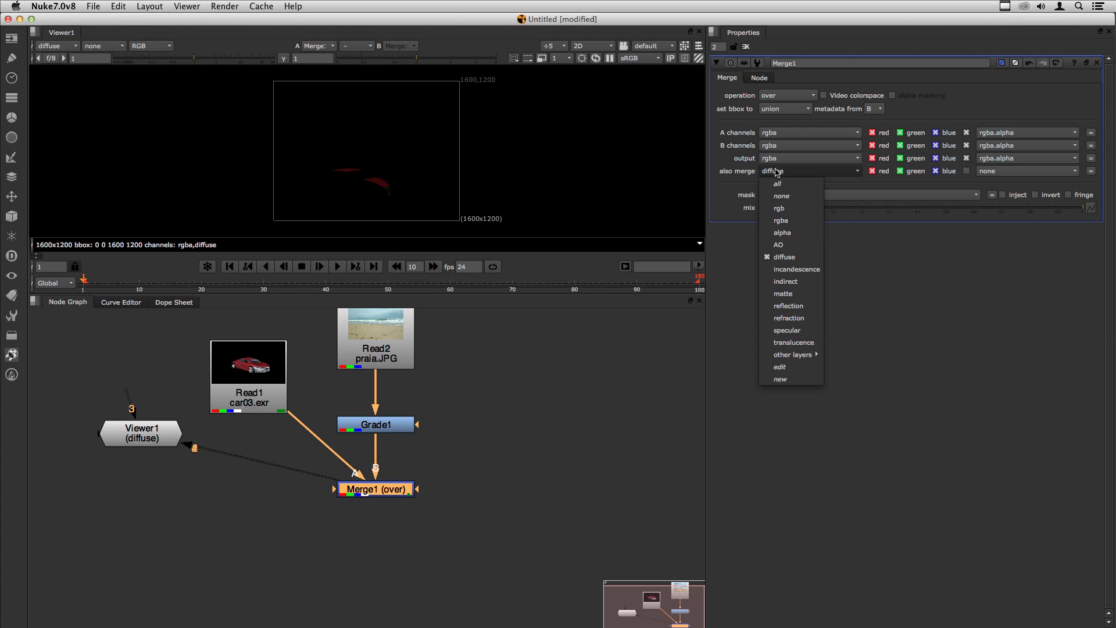
pyautogui.click(384, 501)
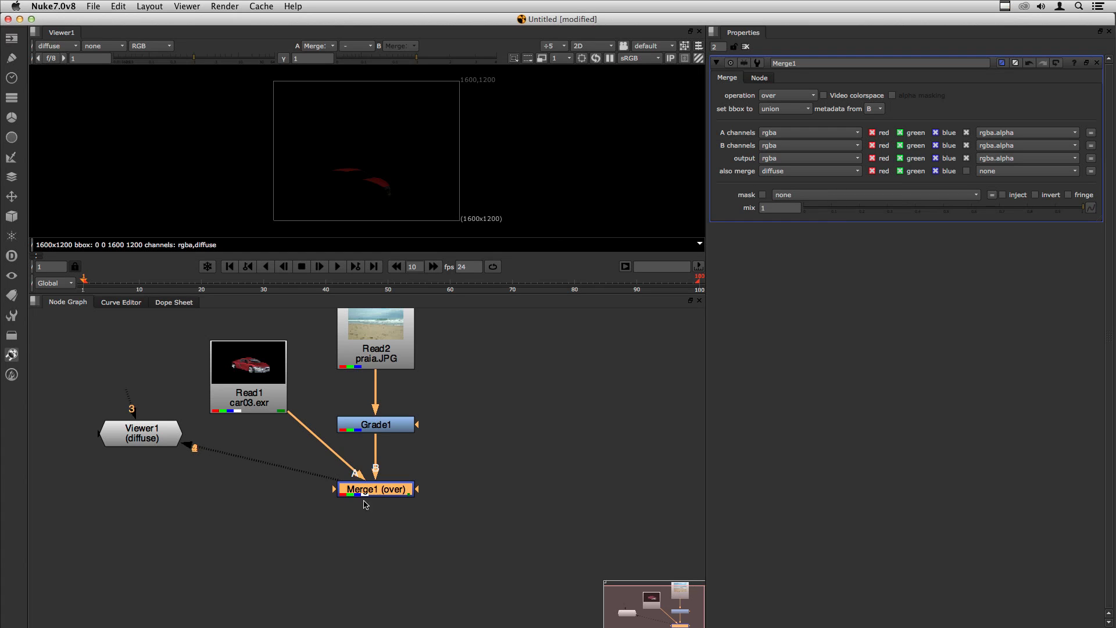
pyautogui.click(250, 387)
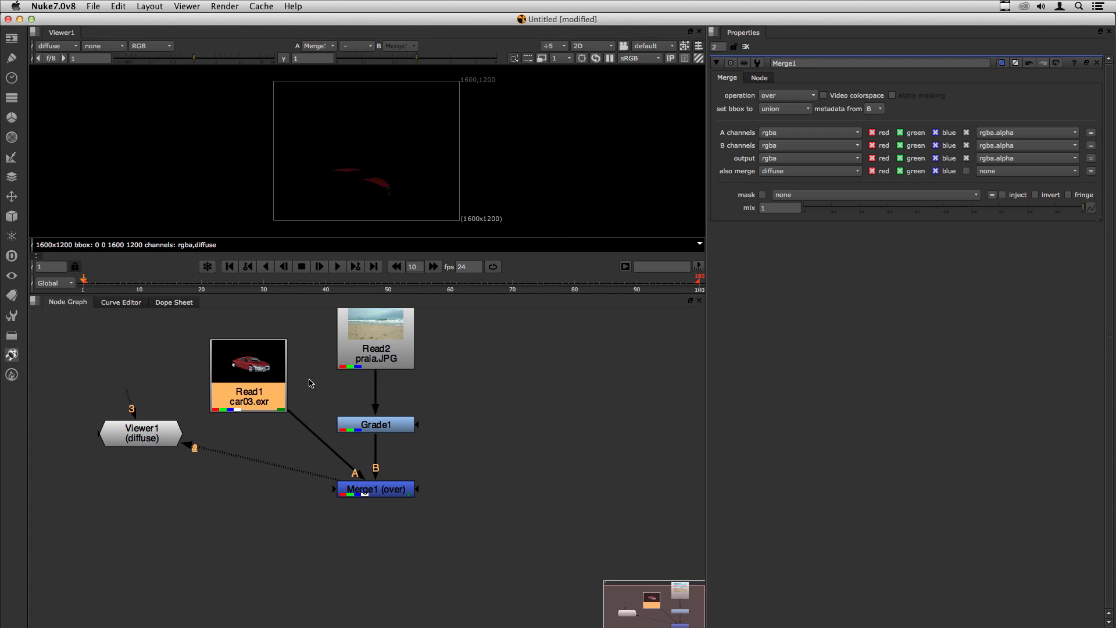
pyautogui.click(384, 491)
pyautogui.hotkey('ctrl', 'z')
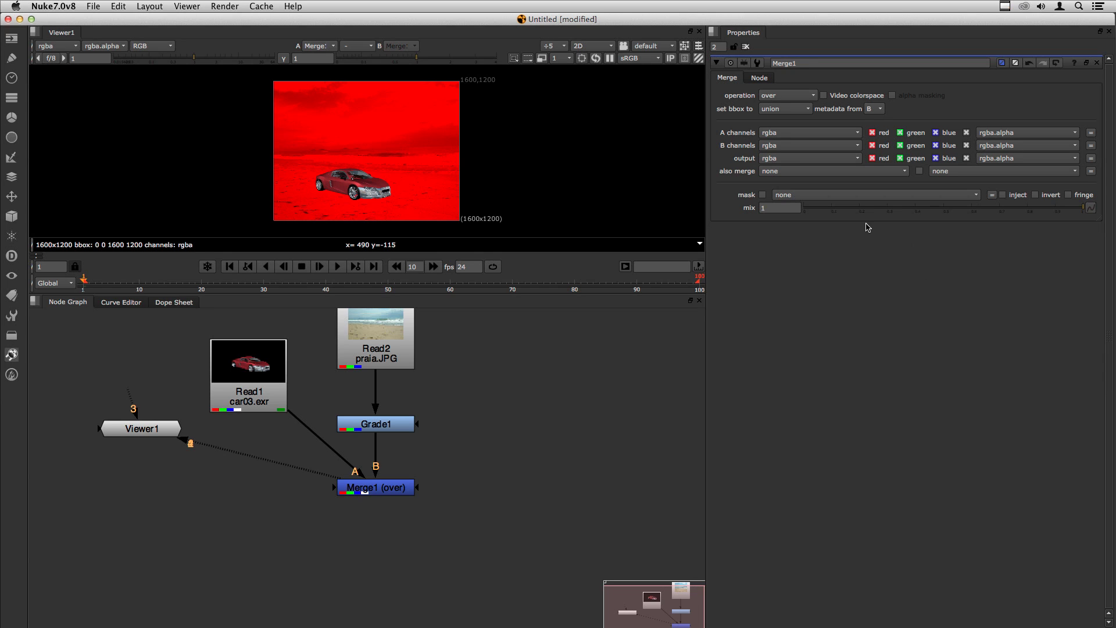
# Step: Try lower mix values for the Merge, including 0.555, and set the mix back to 1
pyautogui.click(1057, 209)
pyautogui.moveTo(1057, 209); pyautogui.dragTo(960, 208)
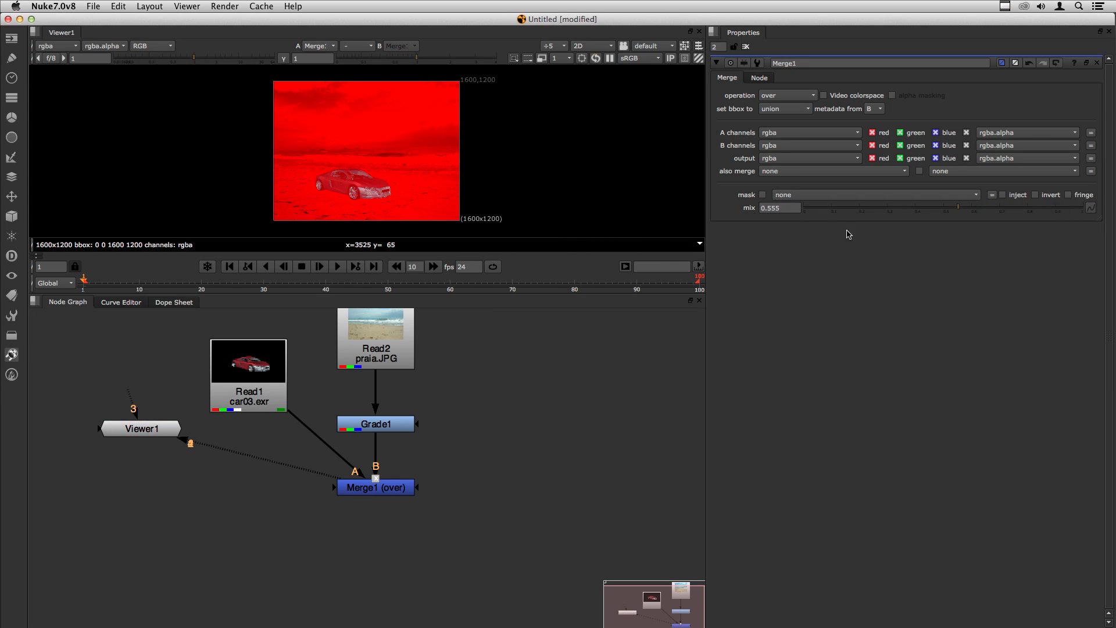
pyautogui.moveTo(928, 210); pyautogui.dragTo(1085, 209)
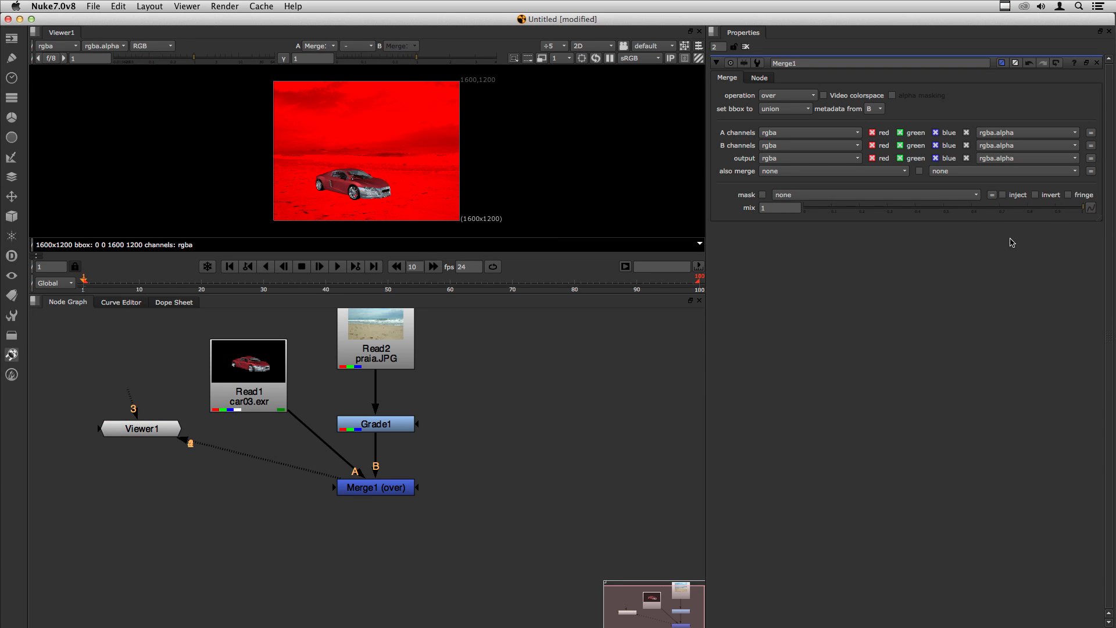
pyautogui.moveTo(259, 374); pyautogui.dragTo(259, 375)
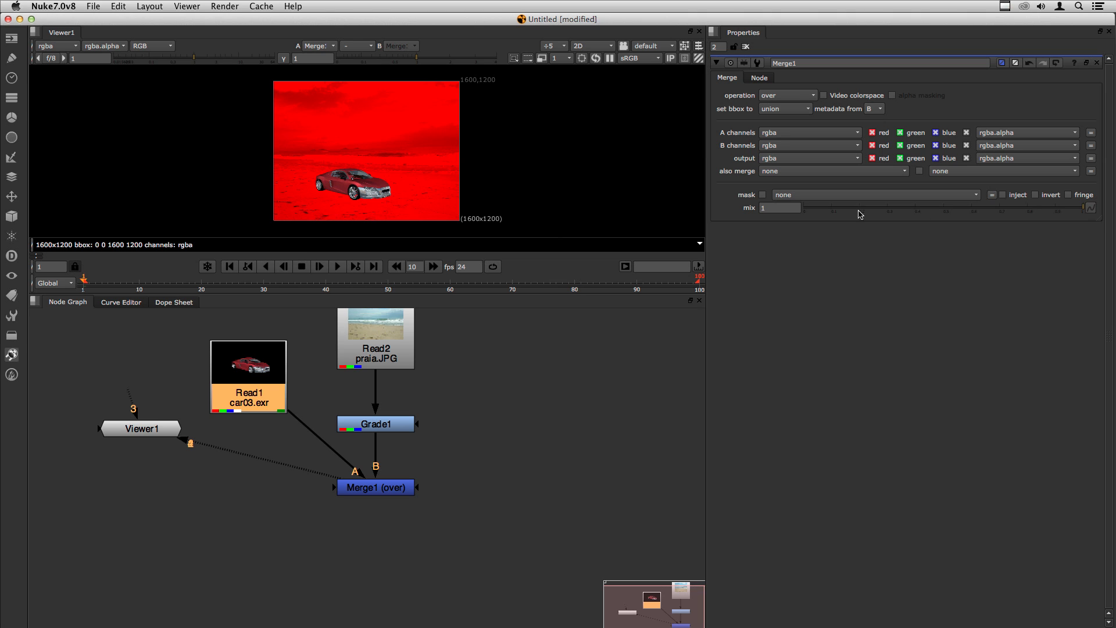
pyautogui.click(832, 209)
pyautogui.moveTo(845, 214); pyautogui.dragTo(1090, 210)
pyautogui.click(480, 527)
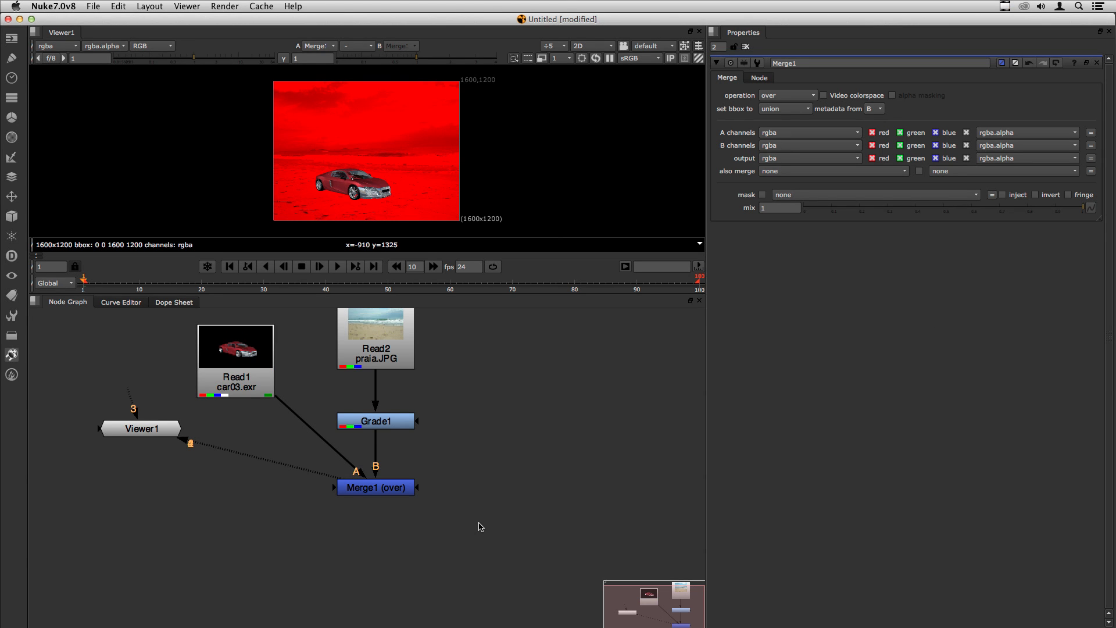
# Step: Open the Grade1 node's properties and disable the node
pyautogui.doubleClick(384, 426)
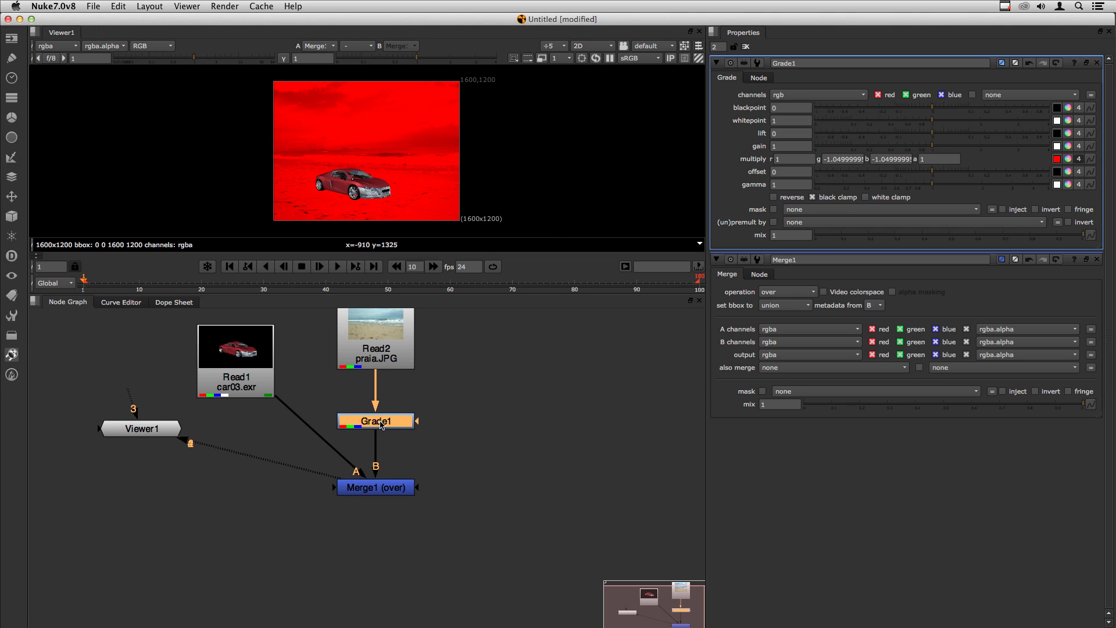
pyautogui.click(119, 7)
pyautogui.moveTo(235, 212)
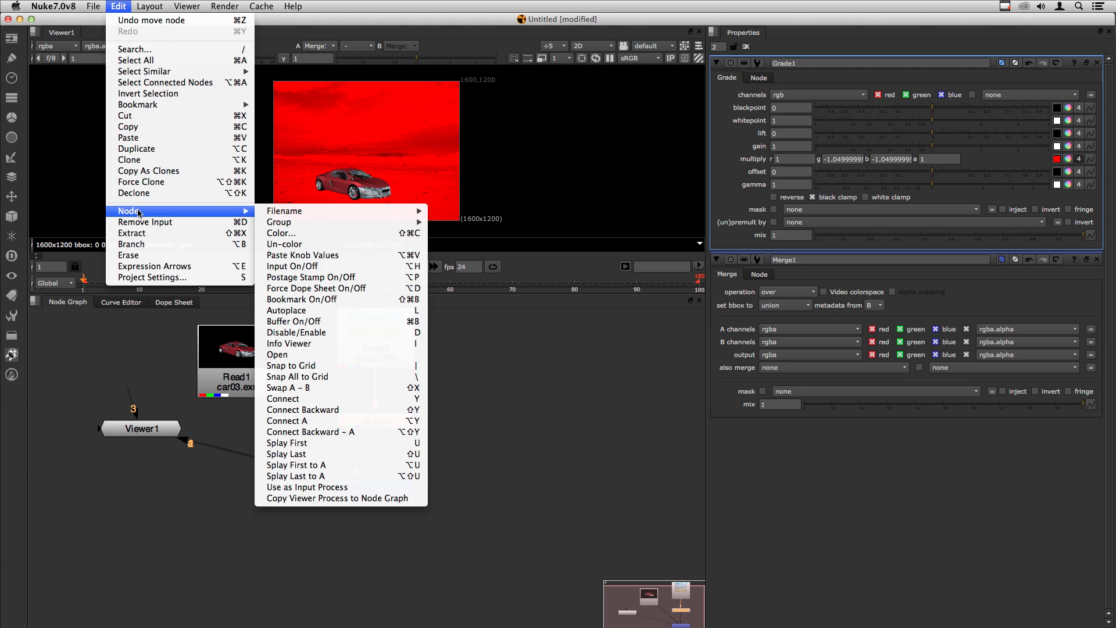
pyautogui.click(414, 333)
pyautogui.click(393, 424)
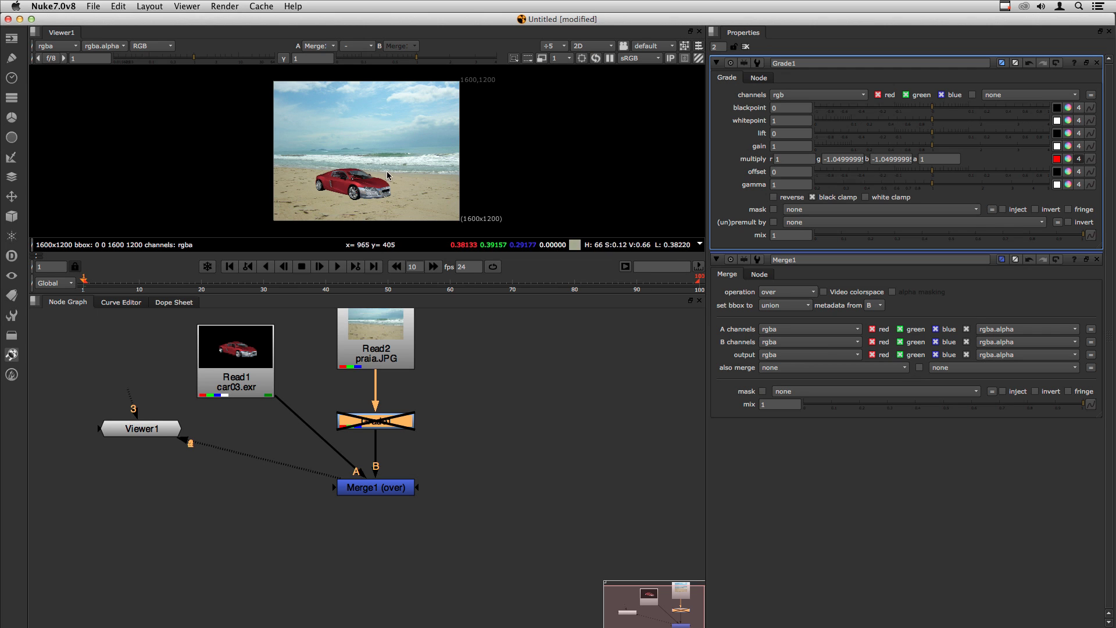
# Step: Re-enable the Grade1 node and disable it again to compare the result
pyautogui.moveTo(372, 407); pyautogui.dragTo(376, 422)
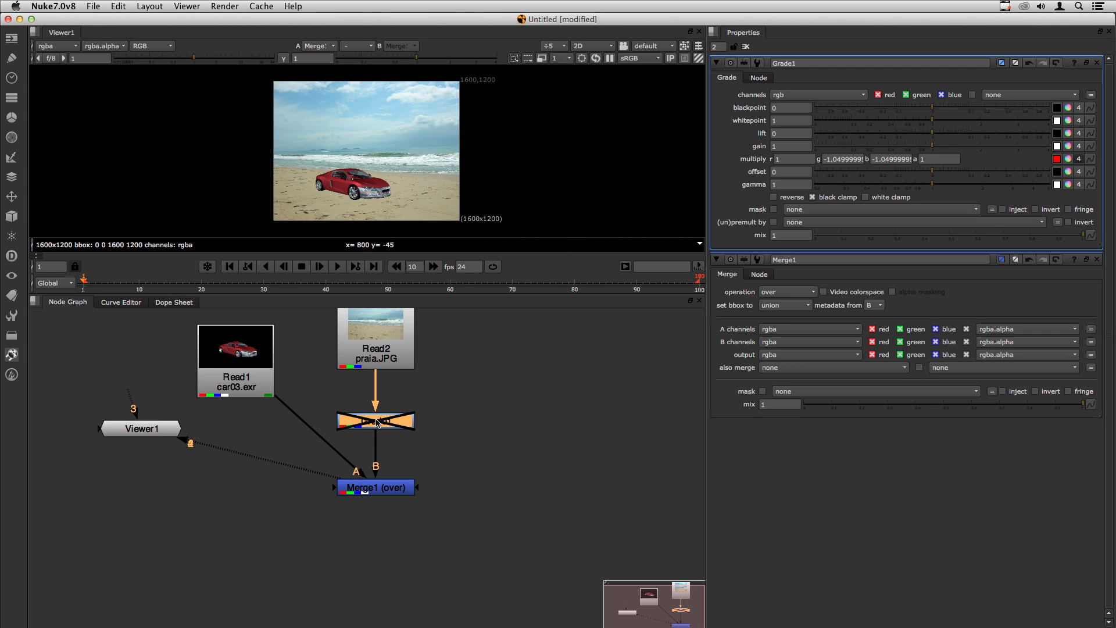
pyautogui.press('d')
pyautogui.press('d')
pyautogui.click(453, 455)
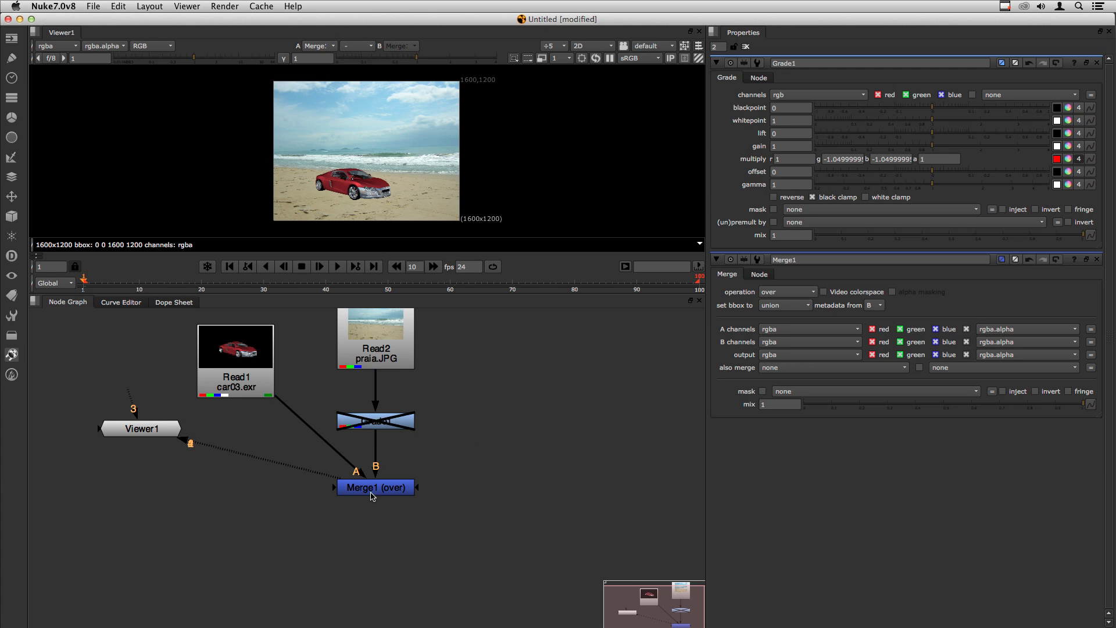
# Step: Swap the A and B inputs of the Merge1 node to put the beach photo over the car render
pyautogui.moveTo(373, 490); pyautogui.dragTo(376, 494)
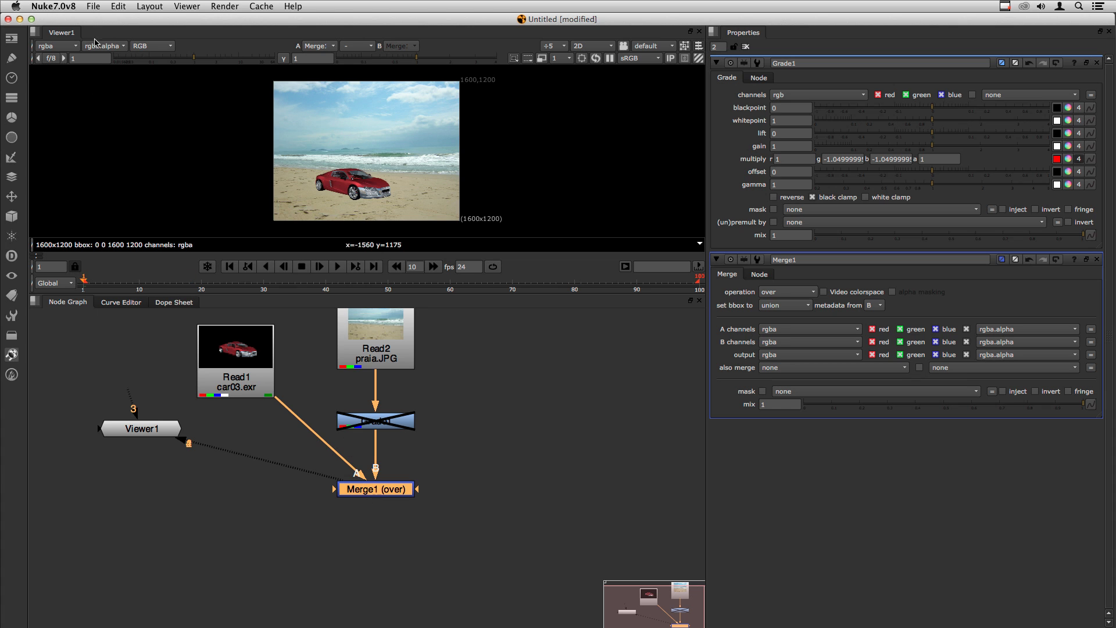
pyautogui.click(118, 5)
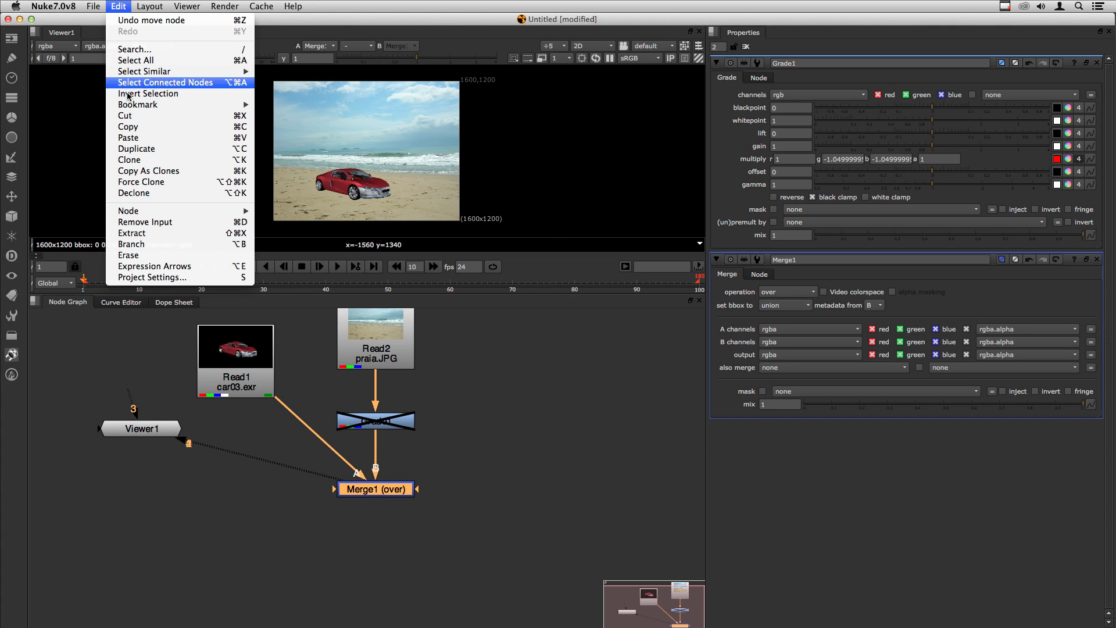
pyautogui.moveTo(141, 212)
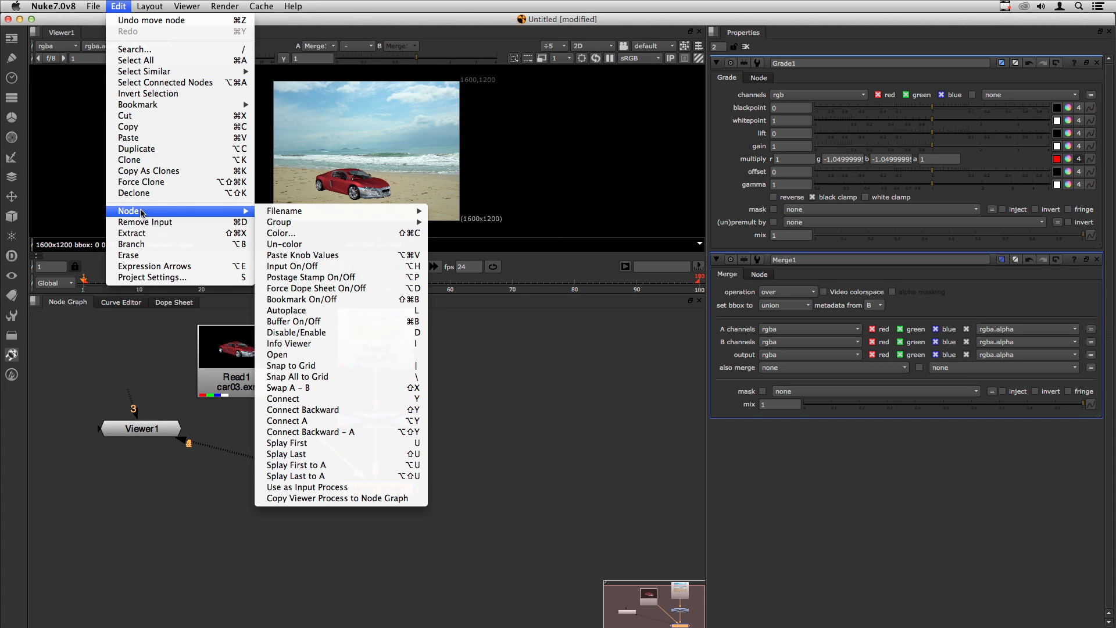
pyautogui.click(299, 388)
pyautogui.click(347, 543)
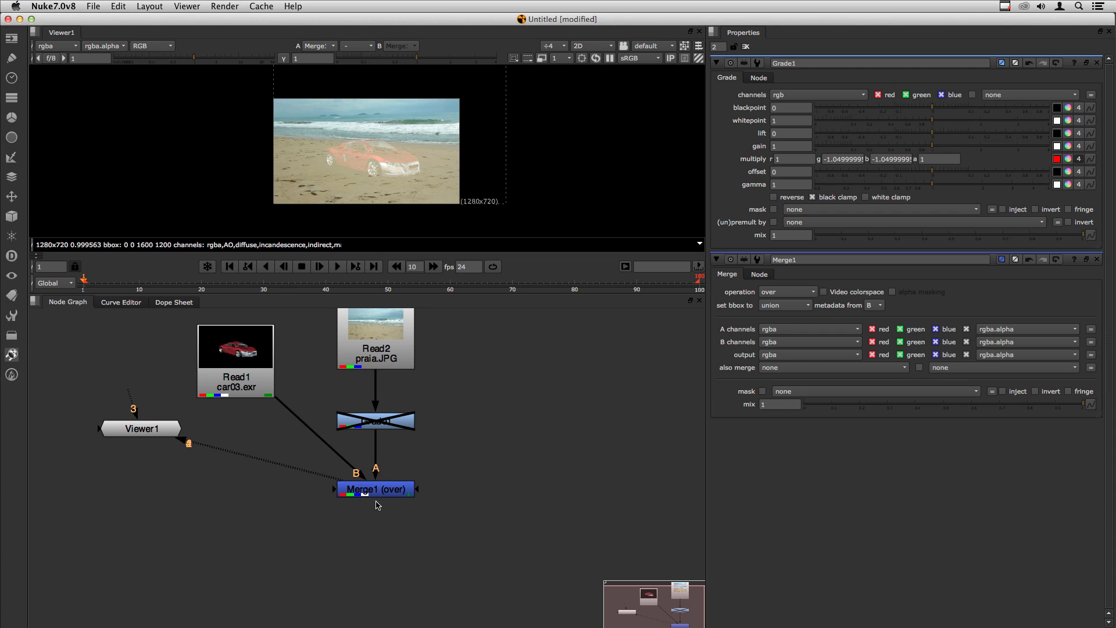
# Step: Swap Merge1's inputs back and forth to compare, finishing with the car render on A and the beach branch on B
pyautogui.click(389, 486)
pyautogui.hotkey('shift', 'x')
pyautogui.hotkey('shift', 'x')
pyautogui.hotkey('shift', 'x')
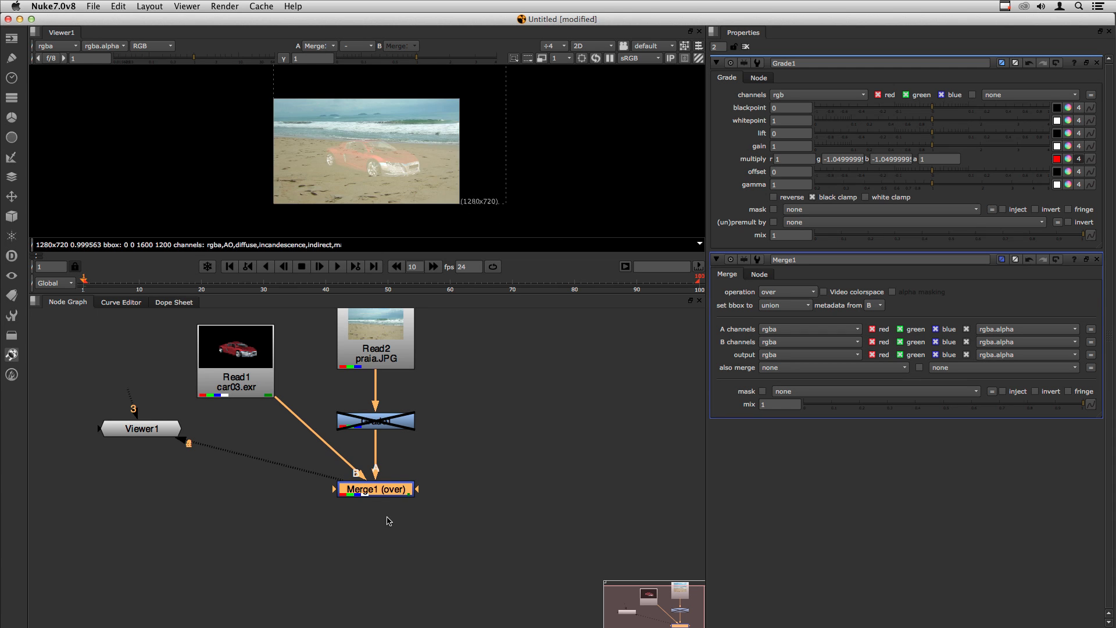
pyautogui.hotkey('shift', 'x')
pyautogui.hotkey('shift', 'x')
pyautogui.hotkey('shift', 'x')
pyautogui.hotkey('shift', 'x')
# Step: Extract the disabled Grade1 node from the tree, and reinsert it on the connection between Read2 and Merge1
pyautogui.click(387, 430)
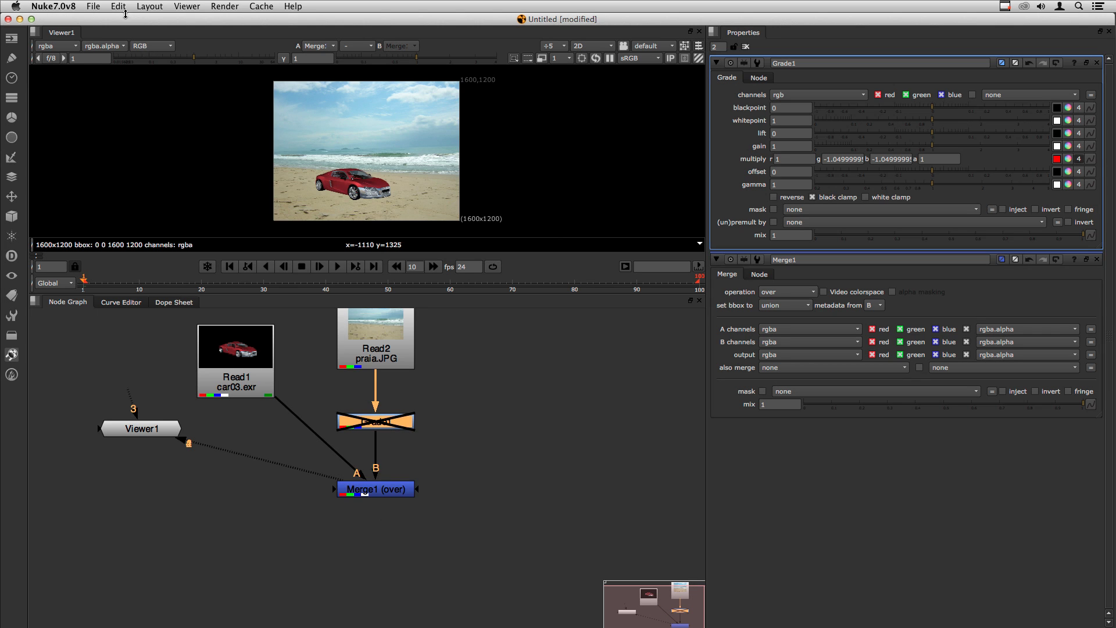
pyautogui.click(112, 6)
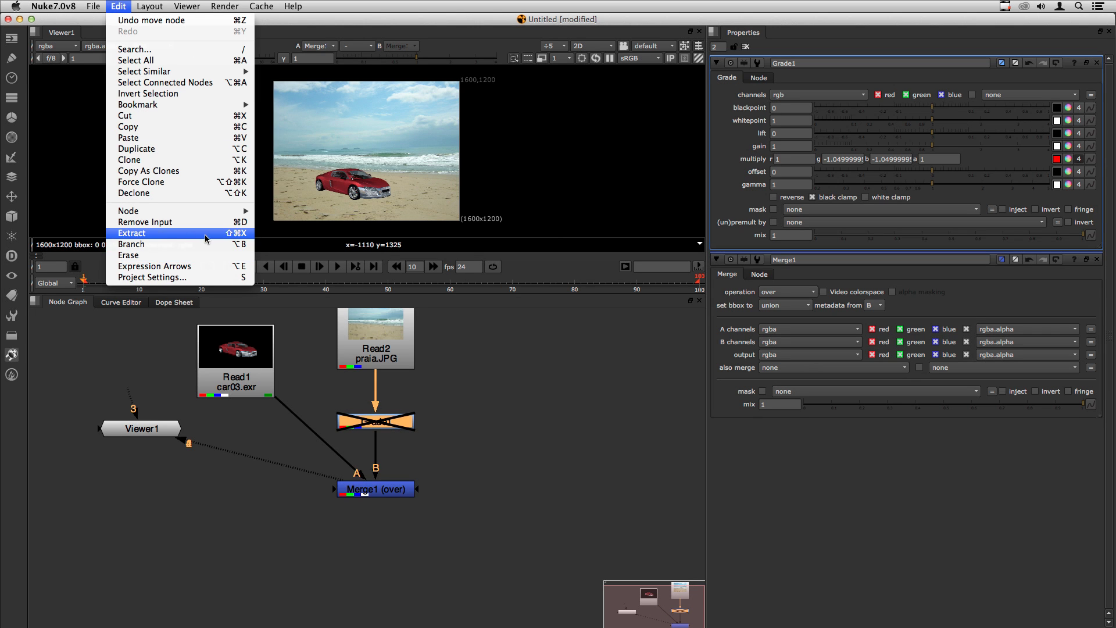
pyautogui.click(173, 232)
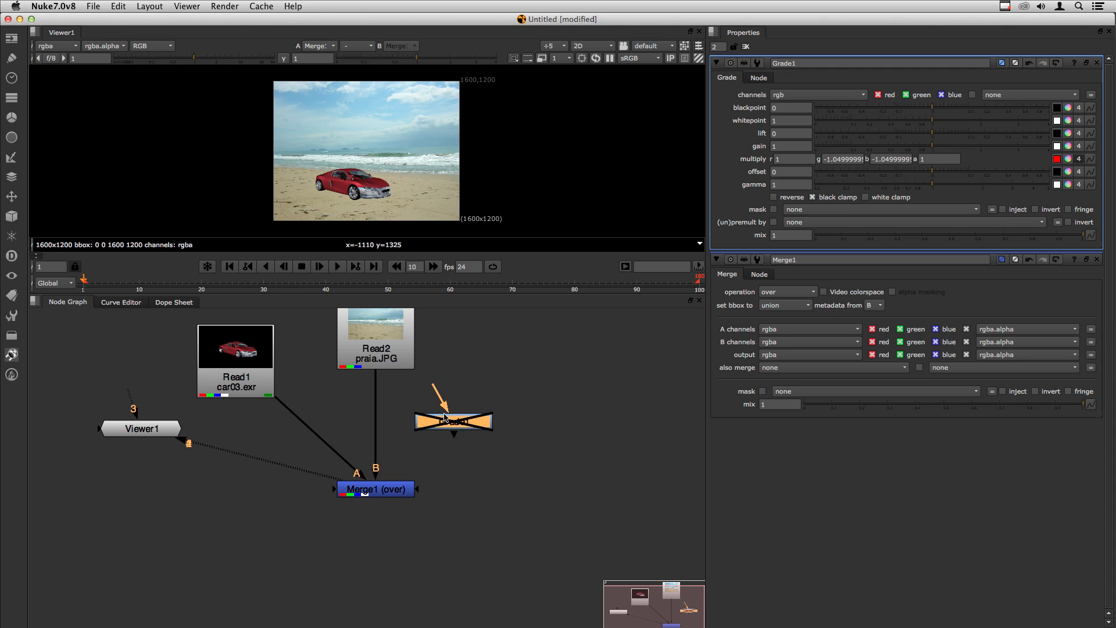
pyautogui.moveTo(447, 420); pyautogui.dragTo(373, 429)
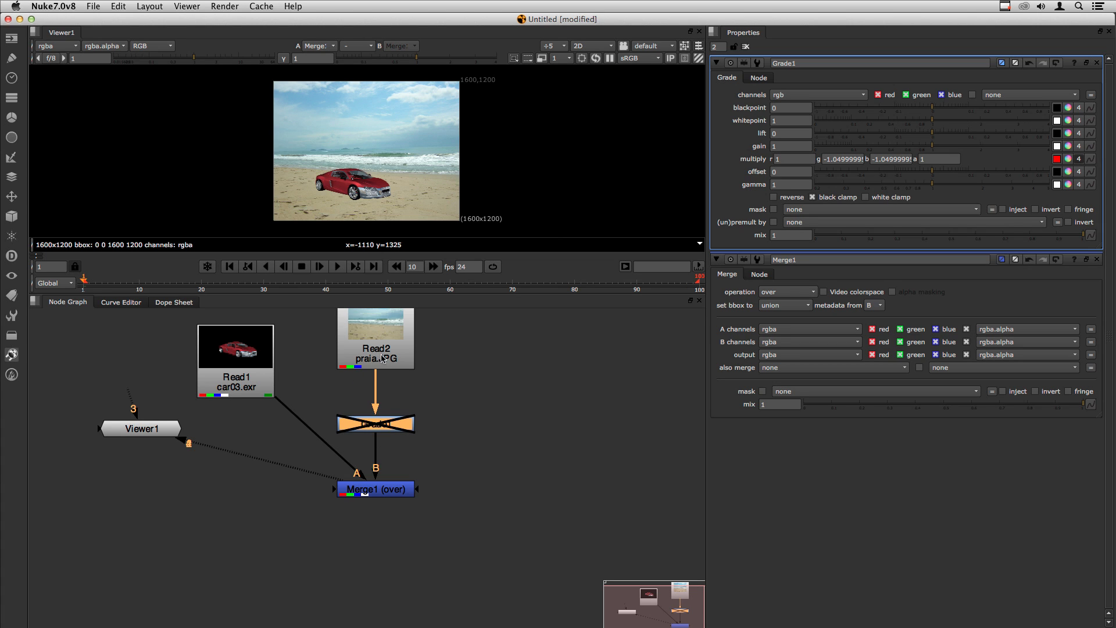
pyautogui.click(489, 432)
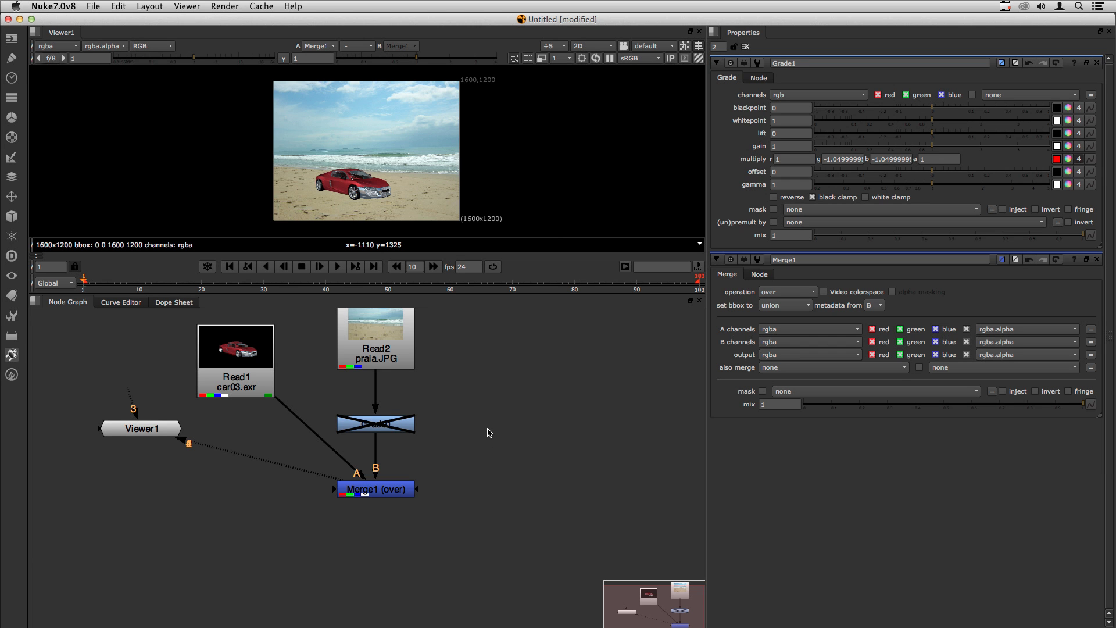